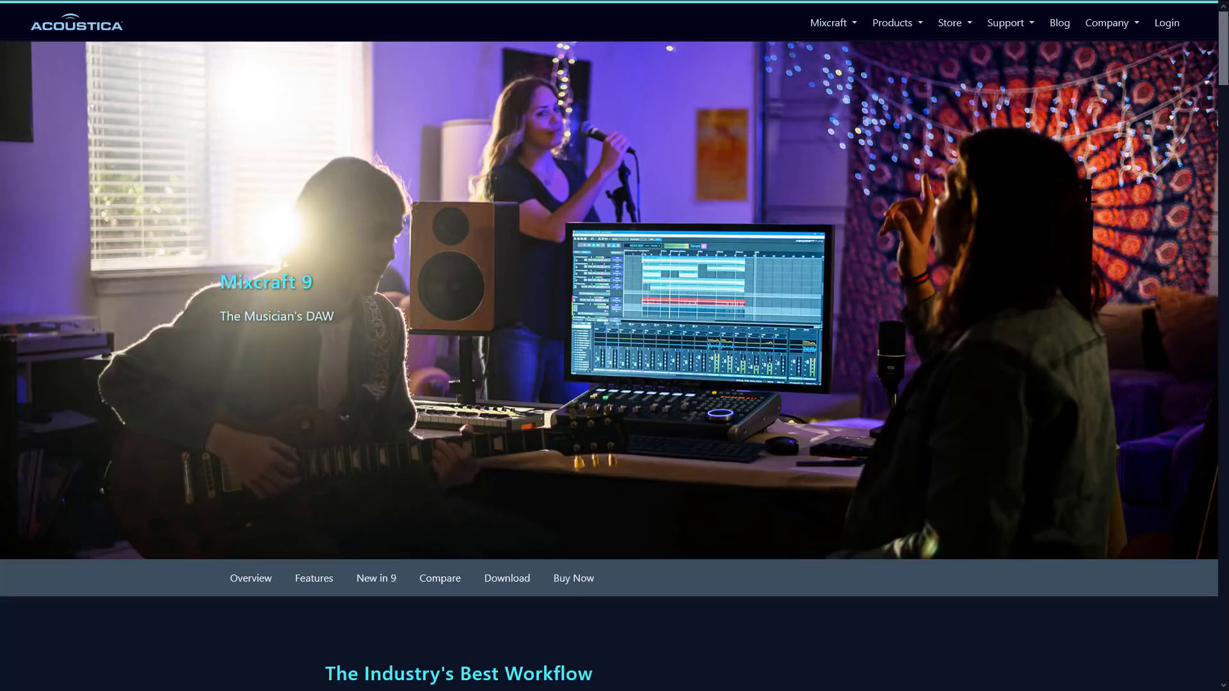
Switch from the Acoustica Mixcraft 9 page to the Humble Bundle Mega Sound Designer Loop Crate tab.
{"action": "key", "text": "ctrl+Tab"}
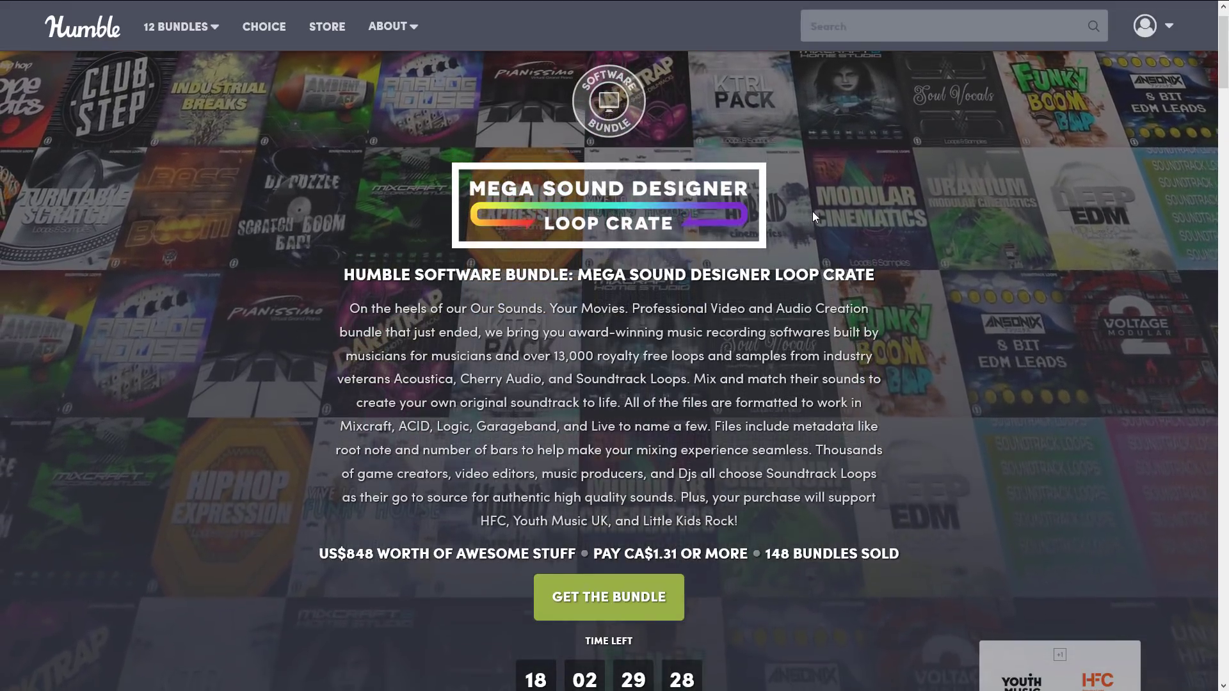
Scroll through the loop crate's price tiers and highlight the 25 in the average price.
{"action": "scroll", "coordinate": [774, 436], "scroll_direction": "down", "scroll_amount": 12}
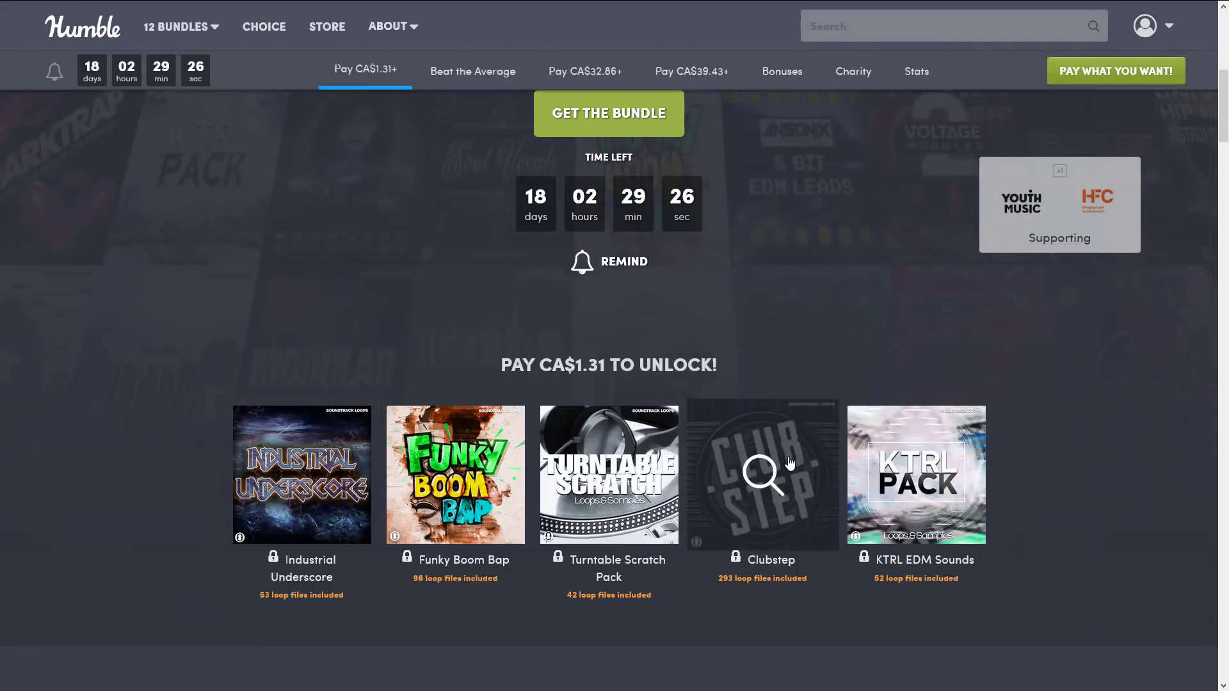
{"action": "scroll", "coordinate": [1055, 390], "scroll_direction": "up", "scroll_amount": 10}
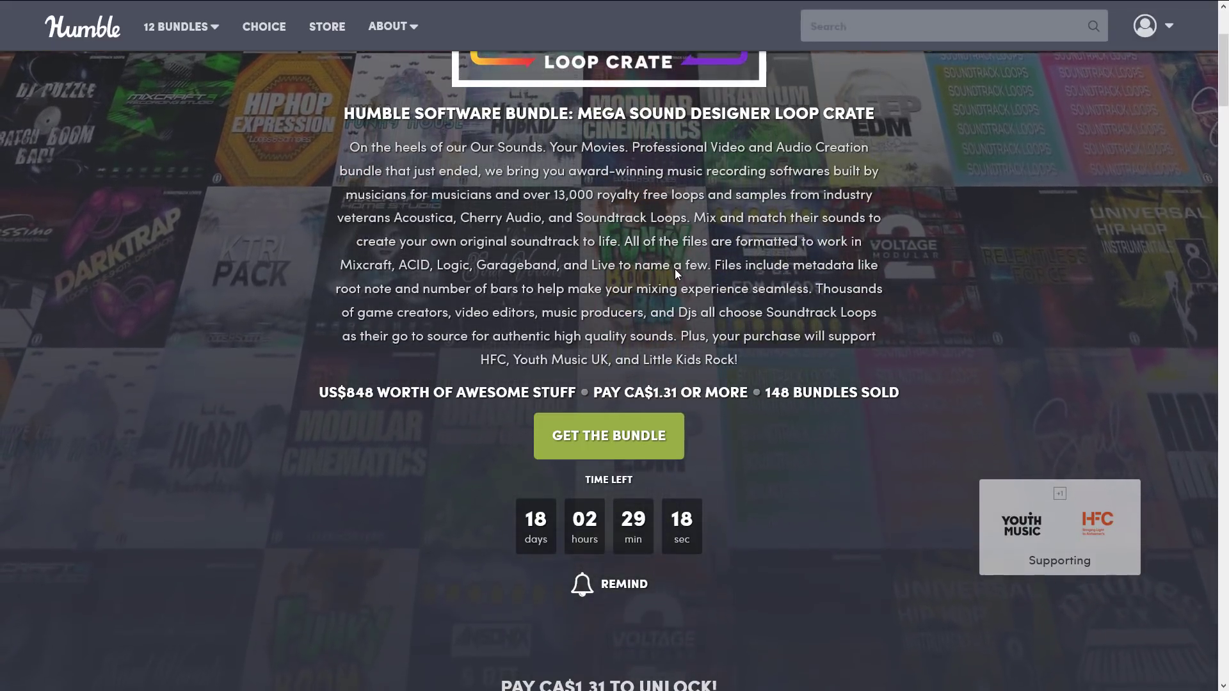
{"action": "scroll", "coordinate": [808, 348], "scroll_direction": "down", "scroll_amount": 9}
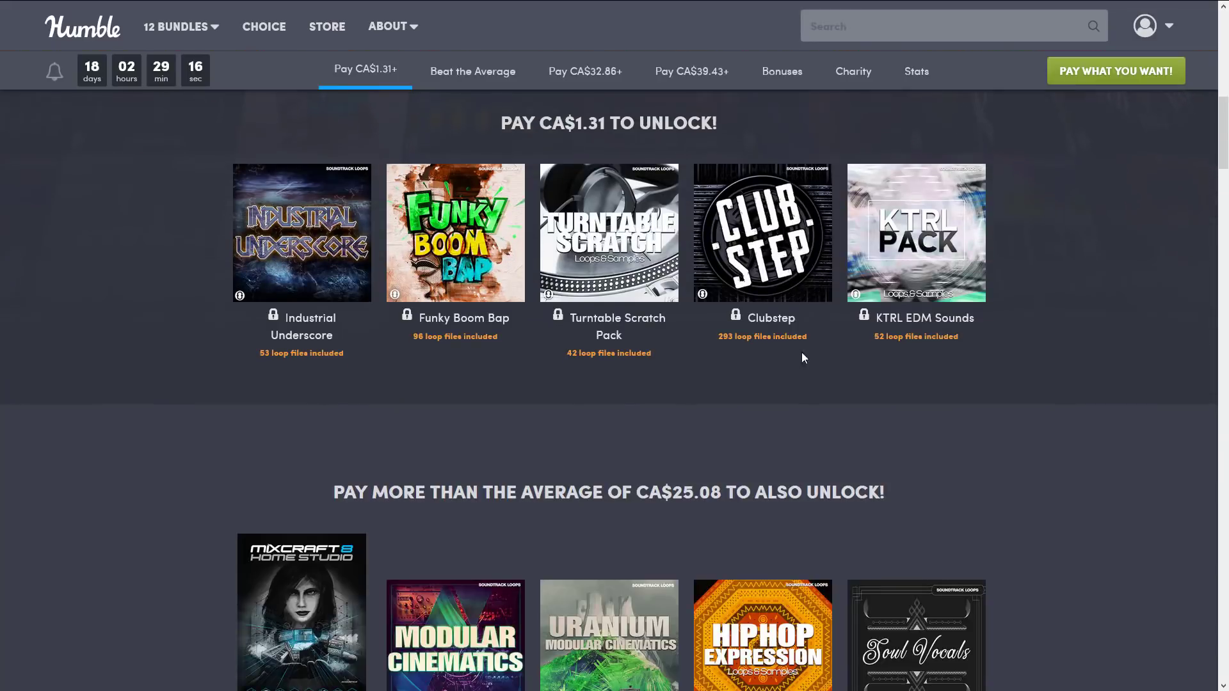
{"action": "scroll", "coordinate": [1077, 509], "scroll_direction": "down", "scroll_amount": 4}
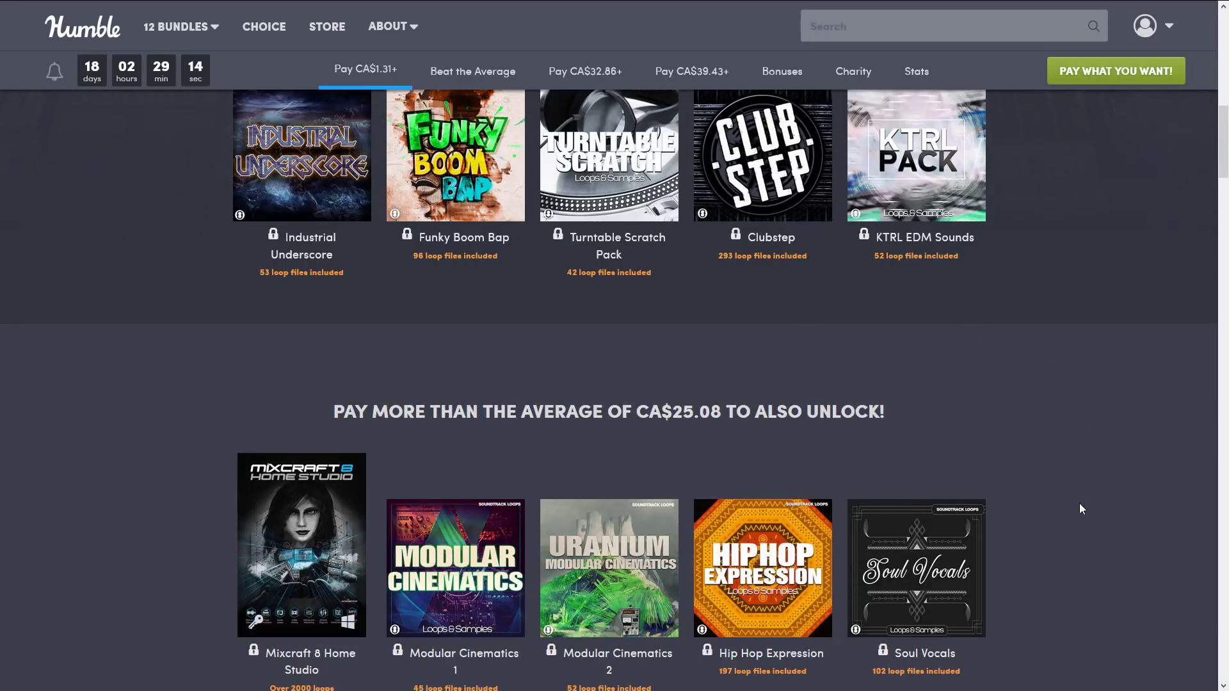
{"action": "scroll", "coordinate": [1079, 503], "scroll_direction": "down", "scroll_amount": 3}
{"action": "scroll", "coordinate": [1084, 486], "scroll_direction": "down", "scroll_amount": 3}
{"action": "scroll", "coordinate": [1084, 478], "scroll_direction": "up", "scroll_amount": 5}
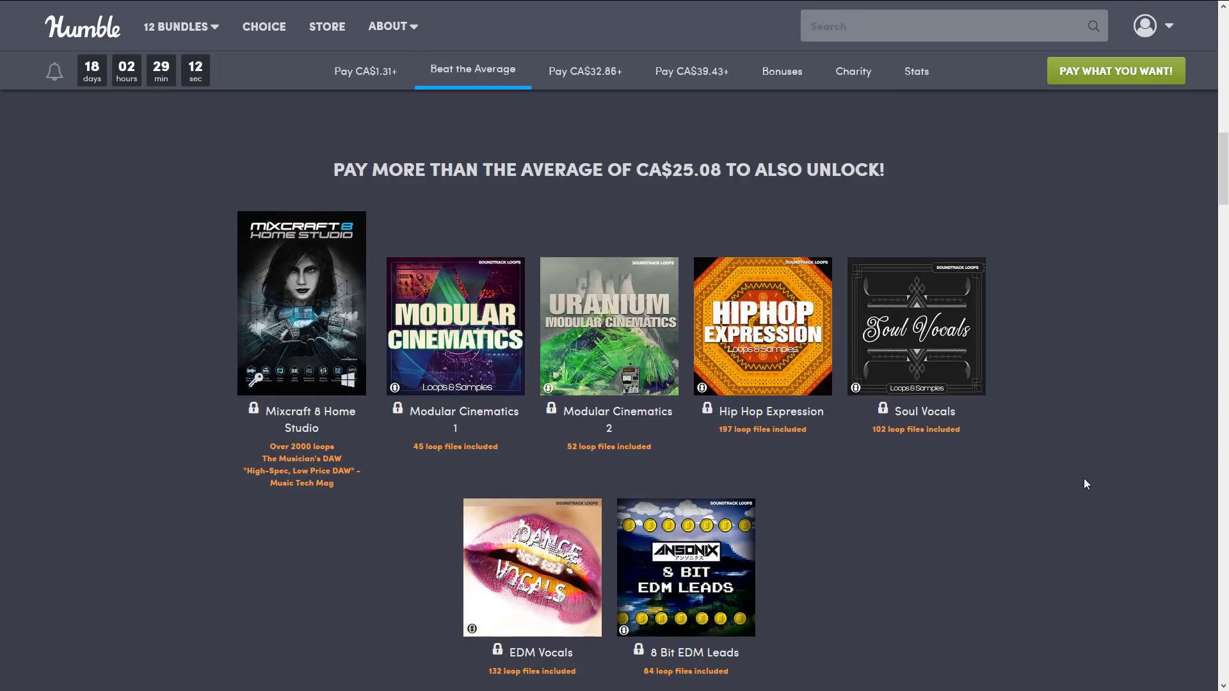
{"action": "double_click", "coordinate": [683, 249]}
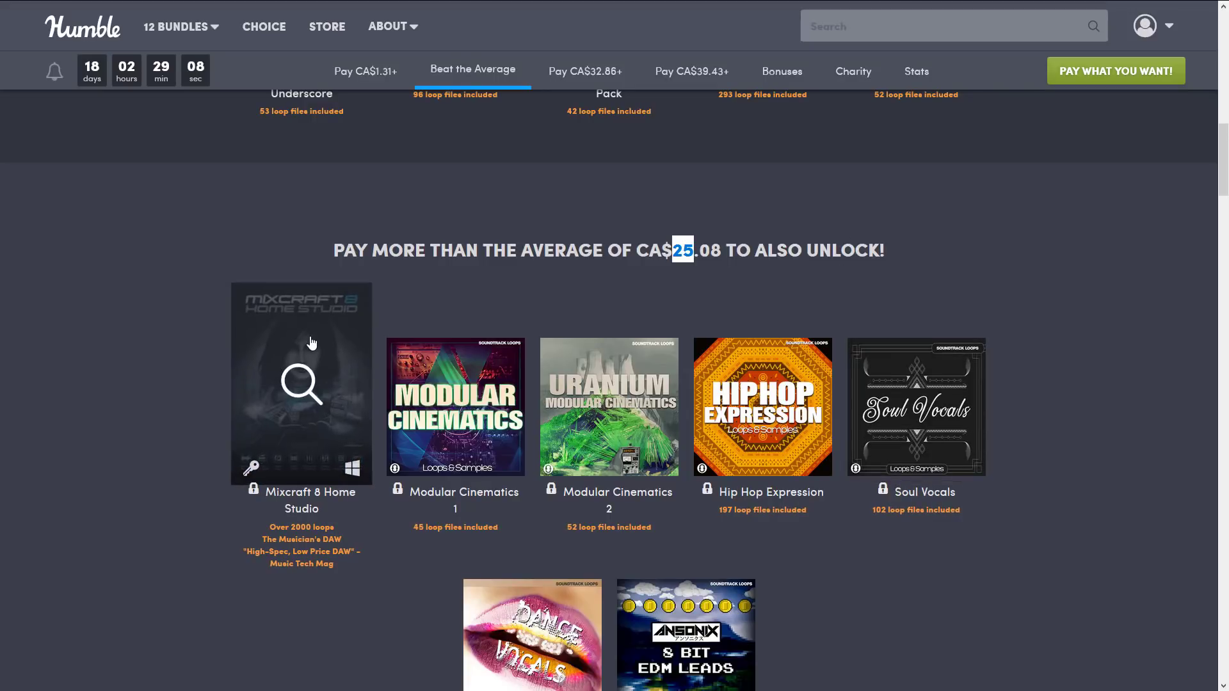
Scroll down to the CA$39.43 tier, then switch to the Mixcraft 9 project window.
{"action": "scroll", "coordinate": [223, 425], "scroll_direction": "down", "scroll_amount": 10}
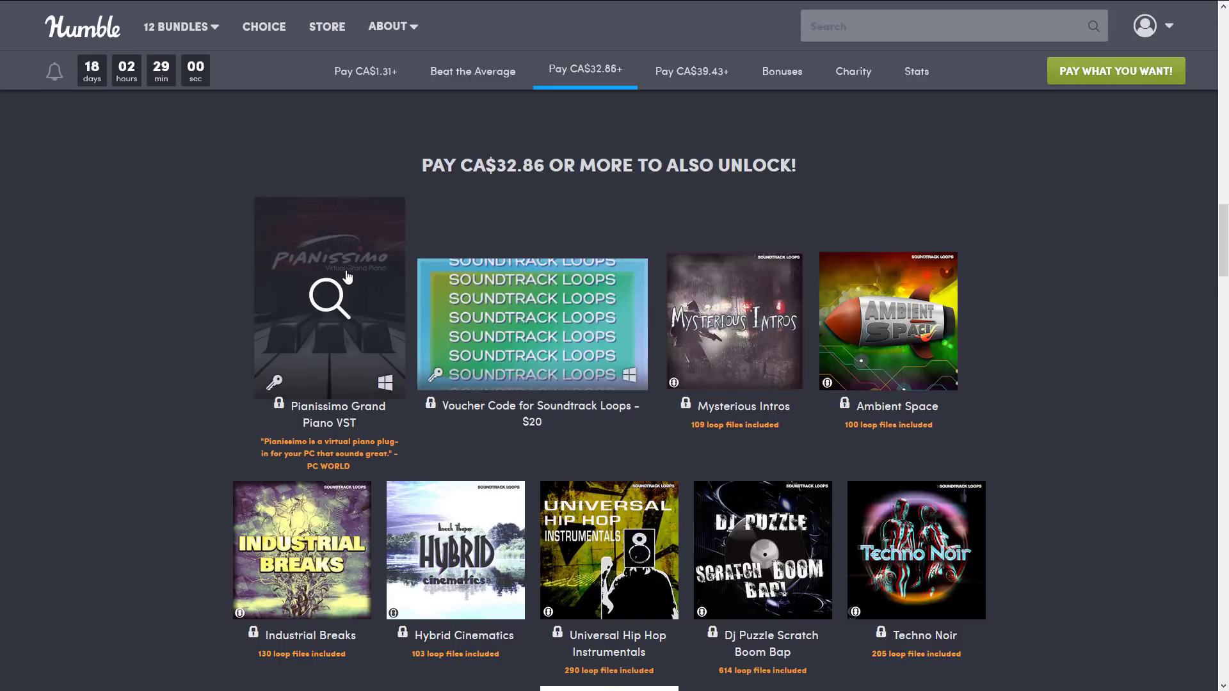
{"action": "scroll", "coordinate": [186, 359], "scroll_direction": "down", "scroll_amount": 10}
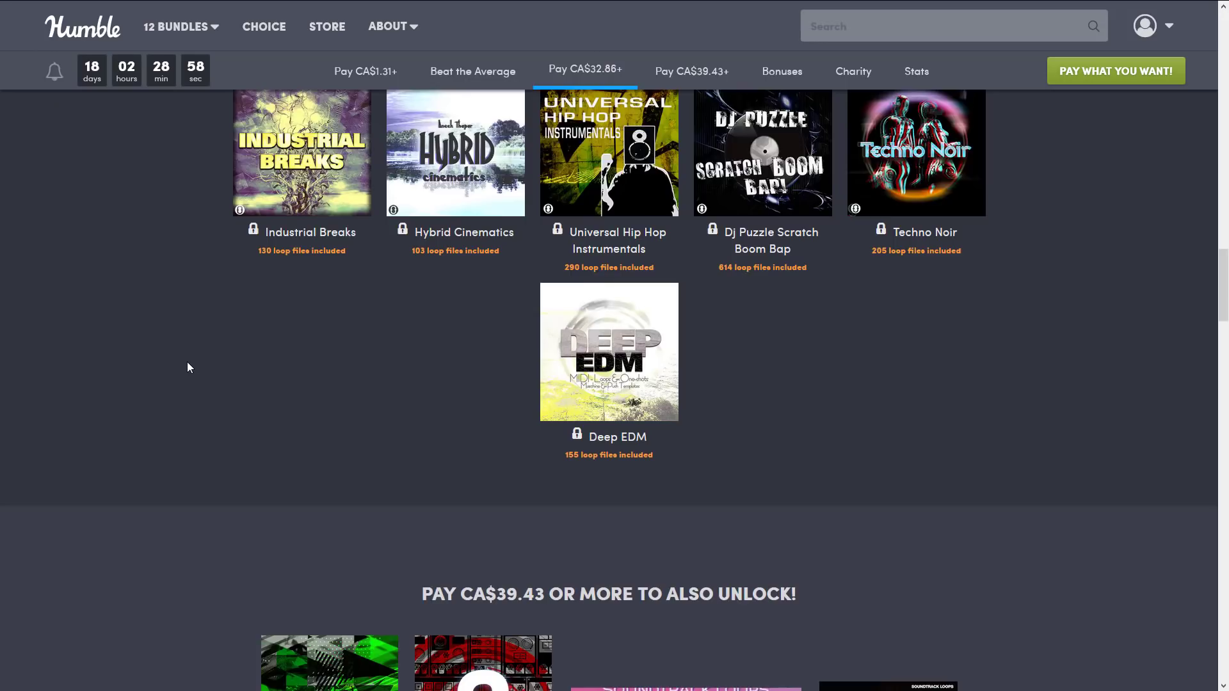
{"action": "scroll", "coordinate": [190, 358], "scroll_direction": "down", "scroll_amount": 1}
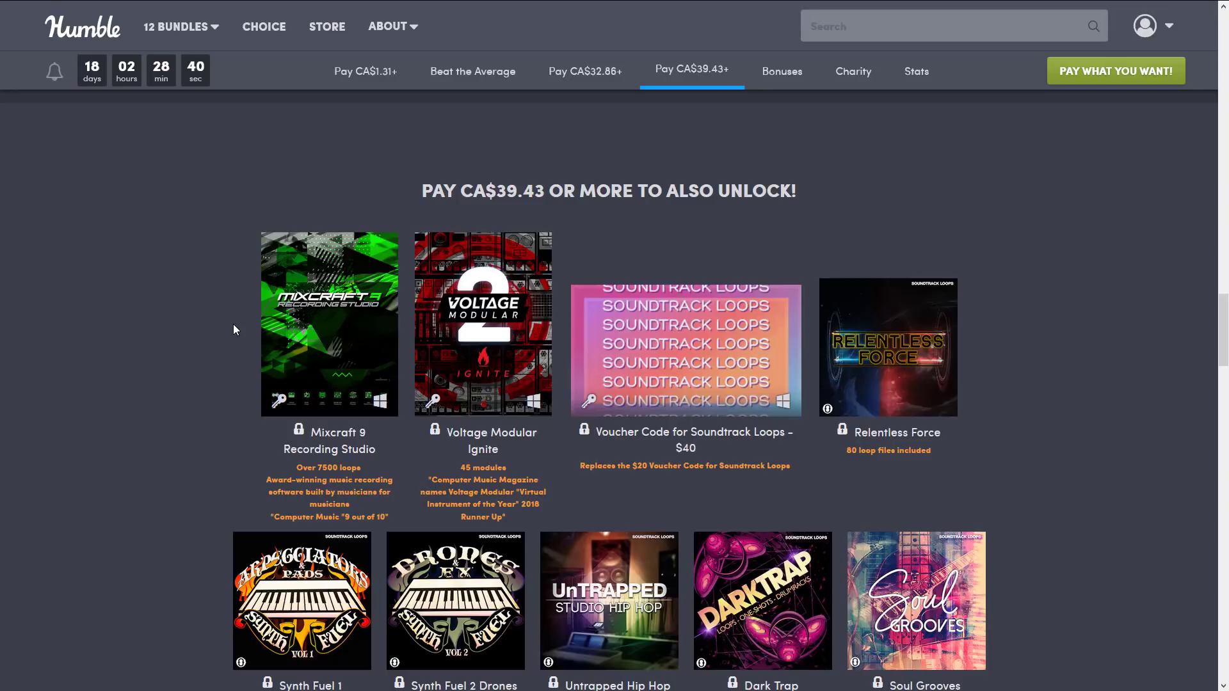
{"action": "key", "text": "alt+Tab"}
{"action": "key", "text": "alt+Tab"}
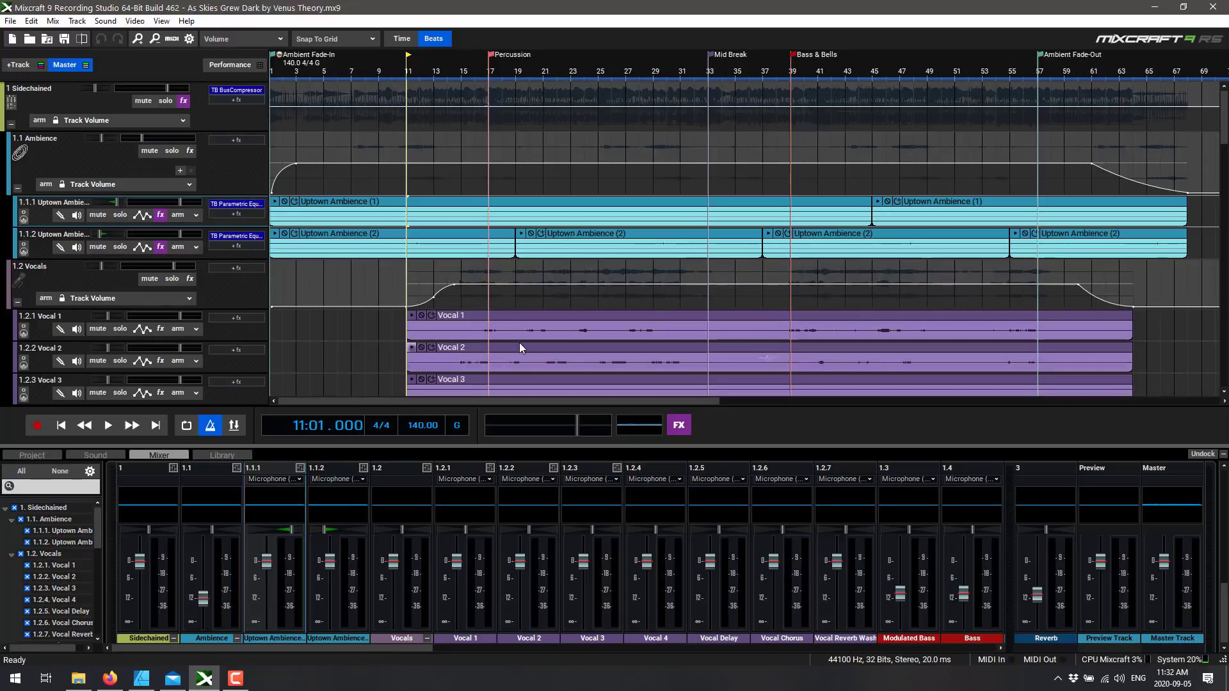
{"action": "scroll", "coordinate": [508, 315], "scroll_direction": "down", "scroll_amount": 1}
{"action": "scroll", "coordinate": [508, 315], "scroll_direction": "up", "scroll_amount": 1}
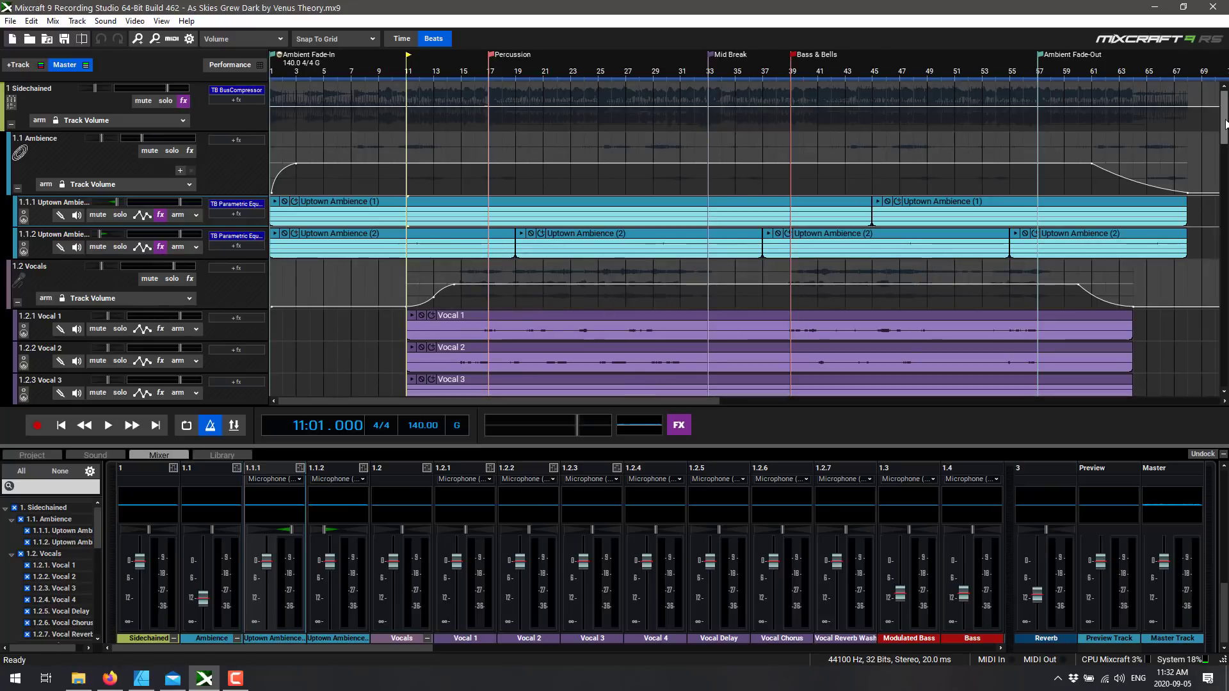
{"action": "scroll", "coordinate": [1226, 147], "scroll_direction": "down", "scroll_amount": 1}
{"action": "scroll", "coordinate": [1226, 148], "scroll_direction": "down", "scroll_amount": 5}
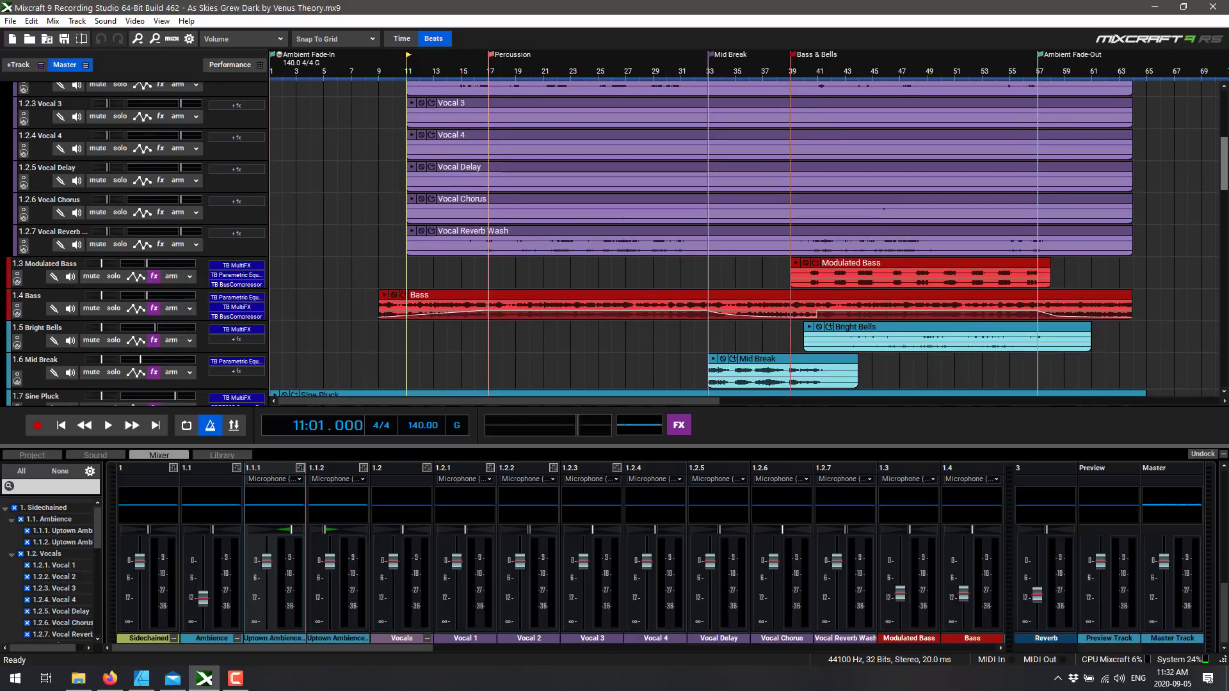
{"action": "scroll", "coordinate": [1226, 147], "scroll_direction": "down", "scroll_amount": 8}
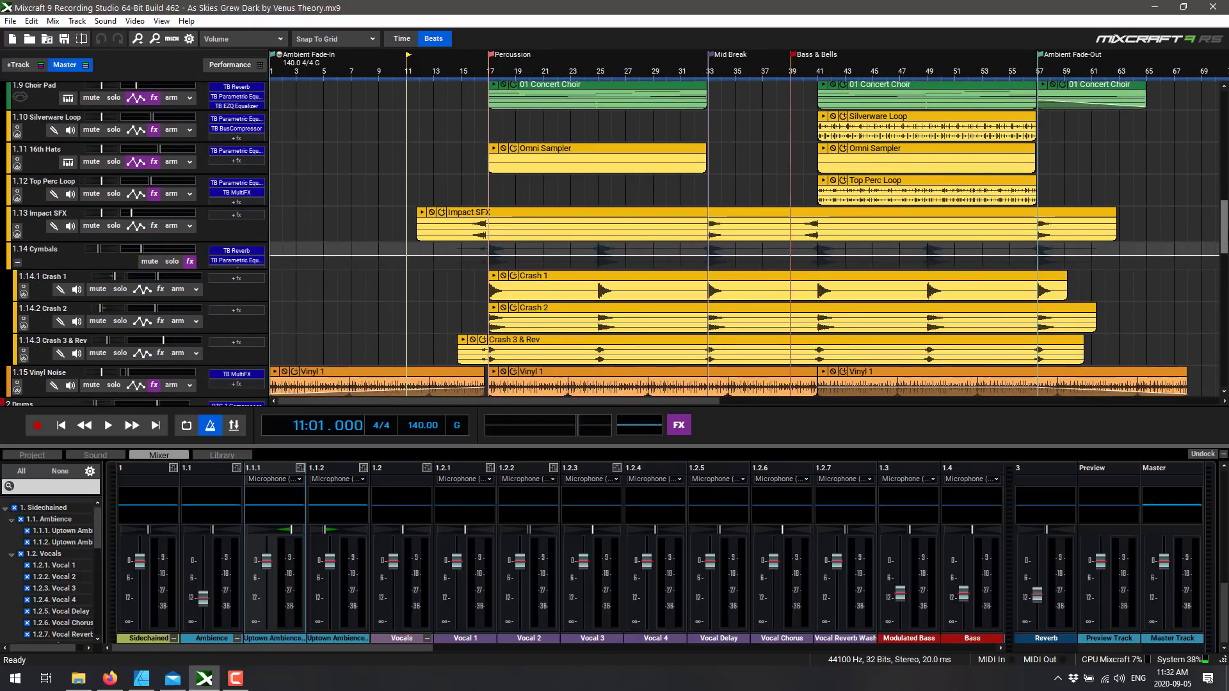
{"action": "scroll", "coordinate": [1227, 147], "scroll_direction": "down", "scroll_amount": 10}
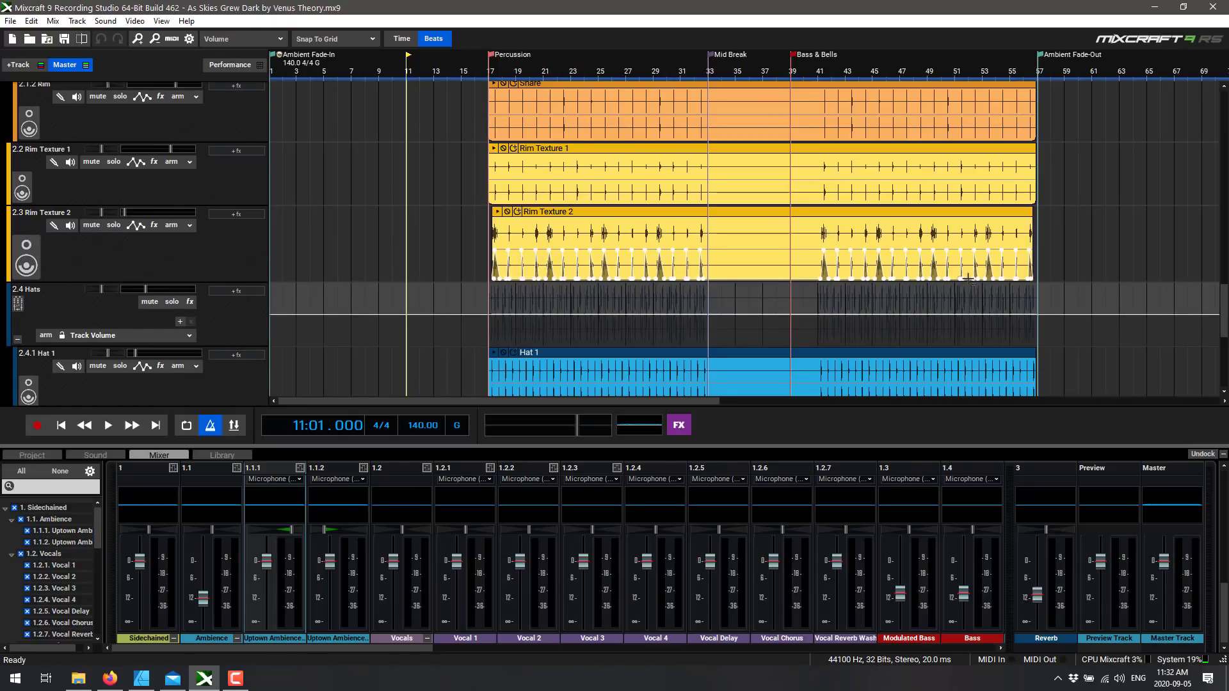
{"action": "mouse_move", "coordinate": [1225, 307]}
{"action": "left_mouse_down"}
{"action": "mouse_move", "coordinate": [1226, 327]}
{"action": "mouse_move", "coordinate": [1225, 291]}
{"action": "left_mouse_up"}
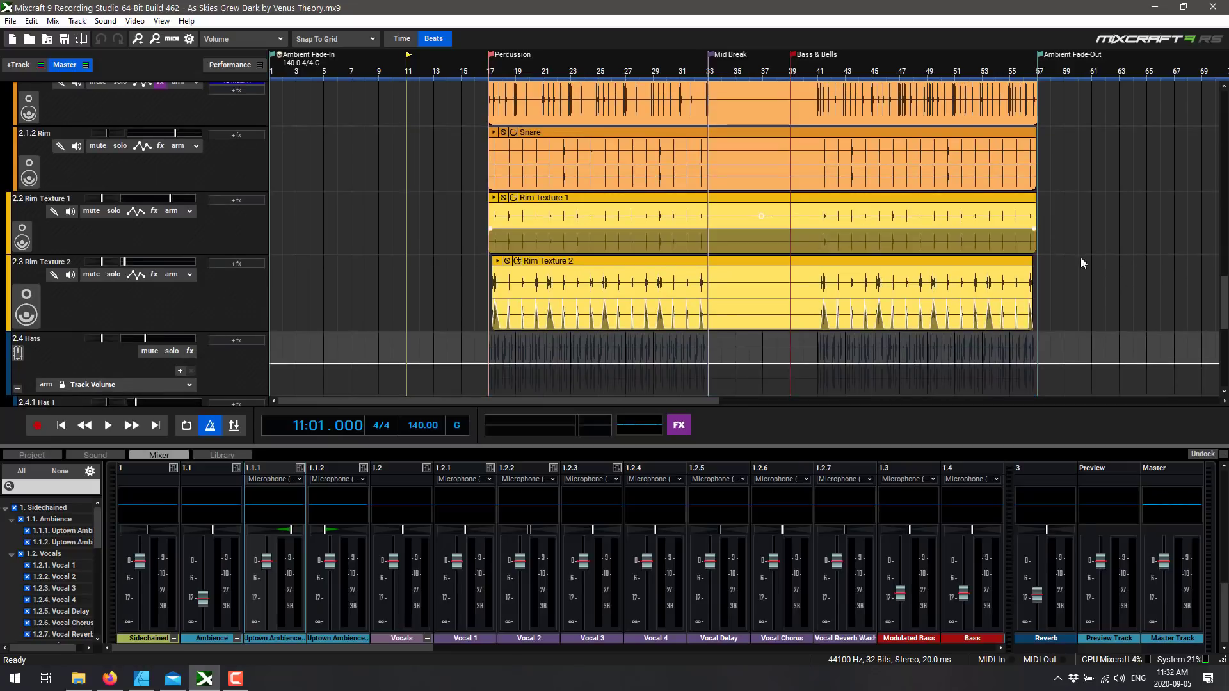
{"action": "left_click_drag", "start_coordinate": [1219, 310], "coordinate": [1221, 116]}
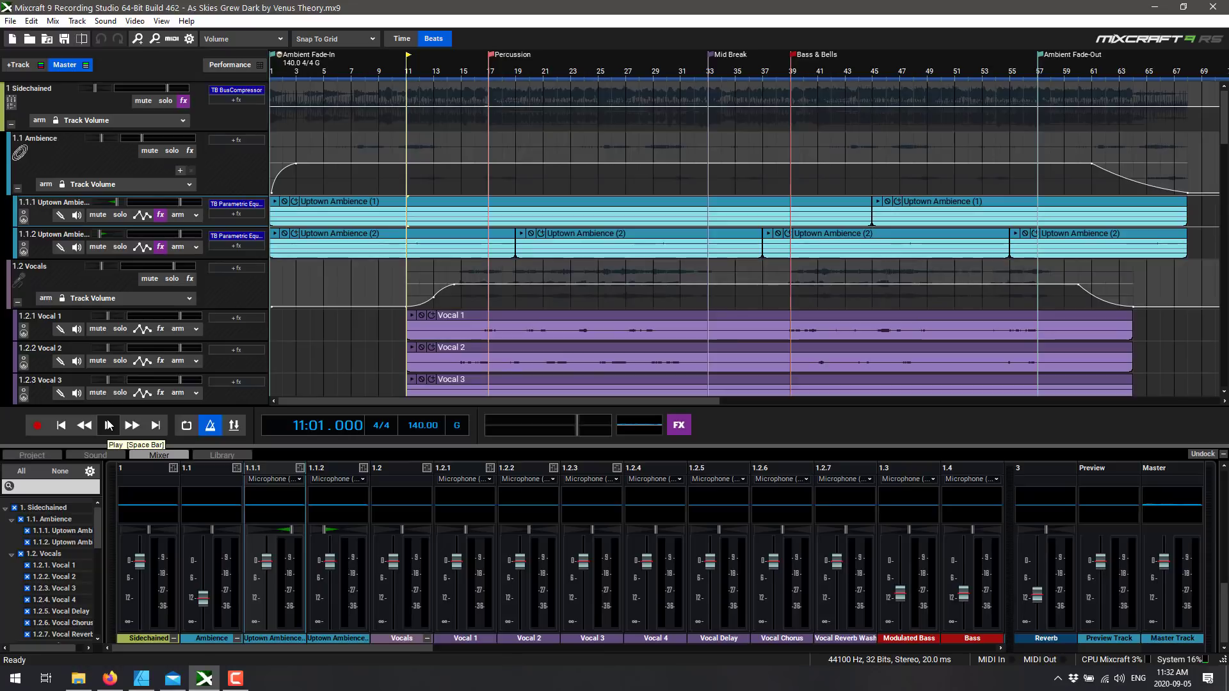
Play the 'As Skies Grew Dark' project to bar 16, stop it, and scroll the mixer channels.
{"action": "left_click", "coordinate": [108, 425]}
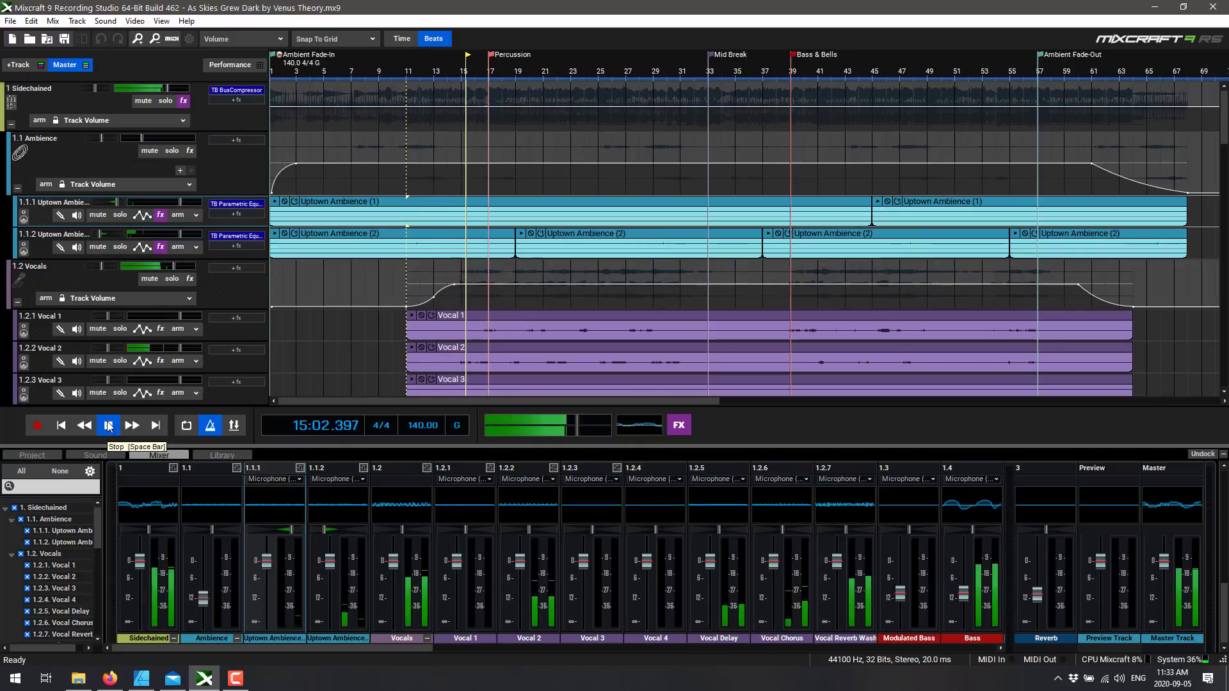
{"action": "left_click", "coordinate": [109, 426]}
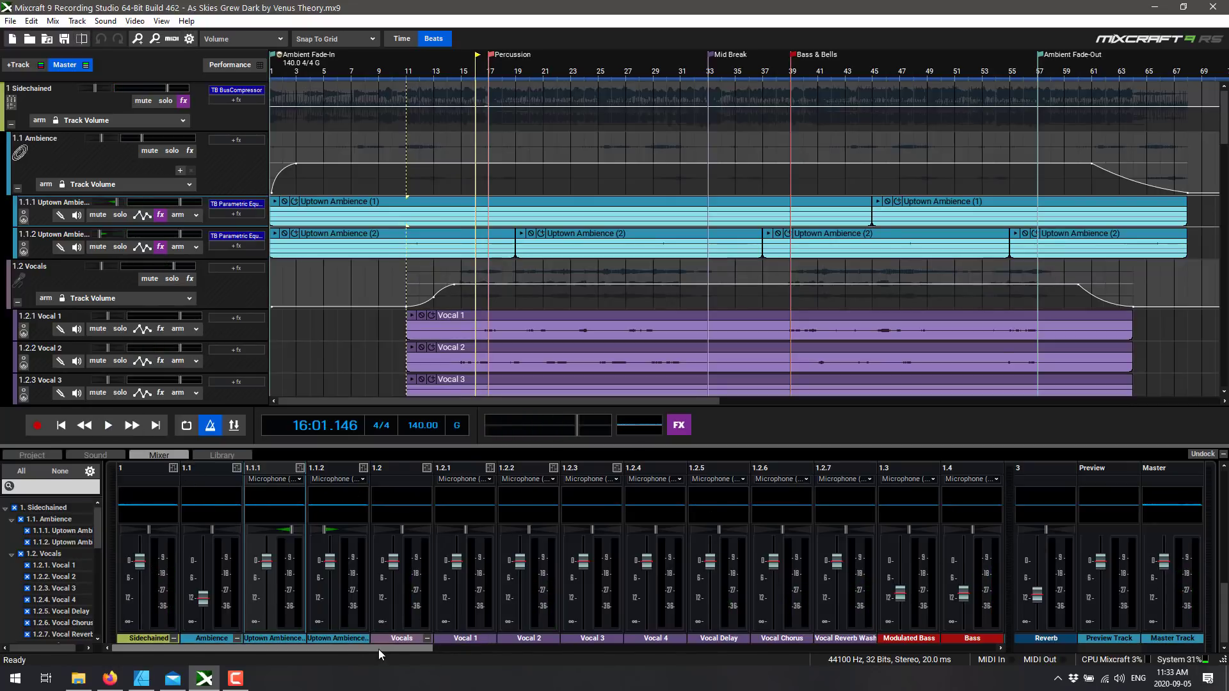
{"action": "left_click_drag", "start_coordinate": [378, 649], "coordinate": [302, 657]}
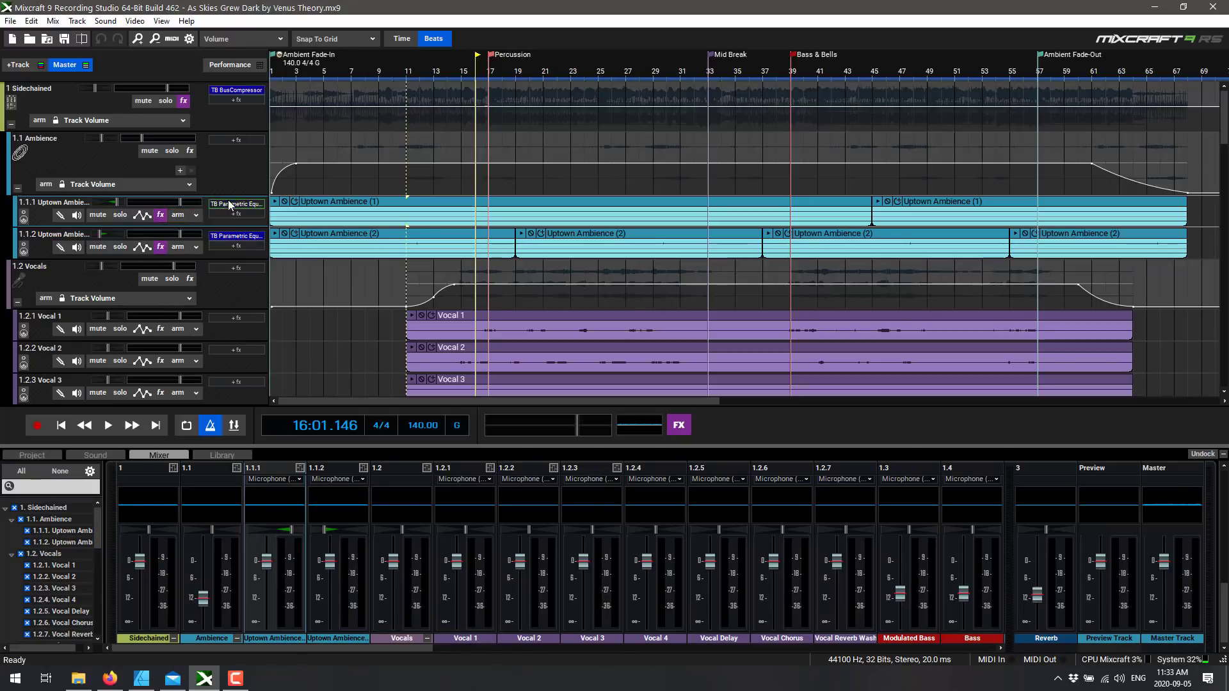
Open the Uptown Ambience (1) track's effect list, review its TB Parametric Equalizer, and close it.
{"action": "left_click", "coordinate": [159, 216]}
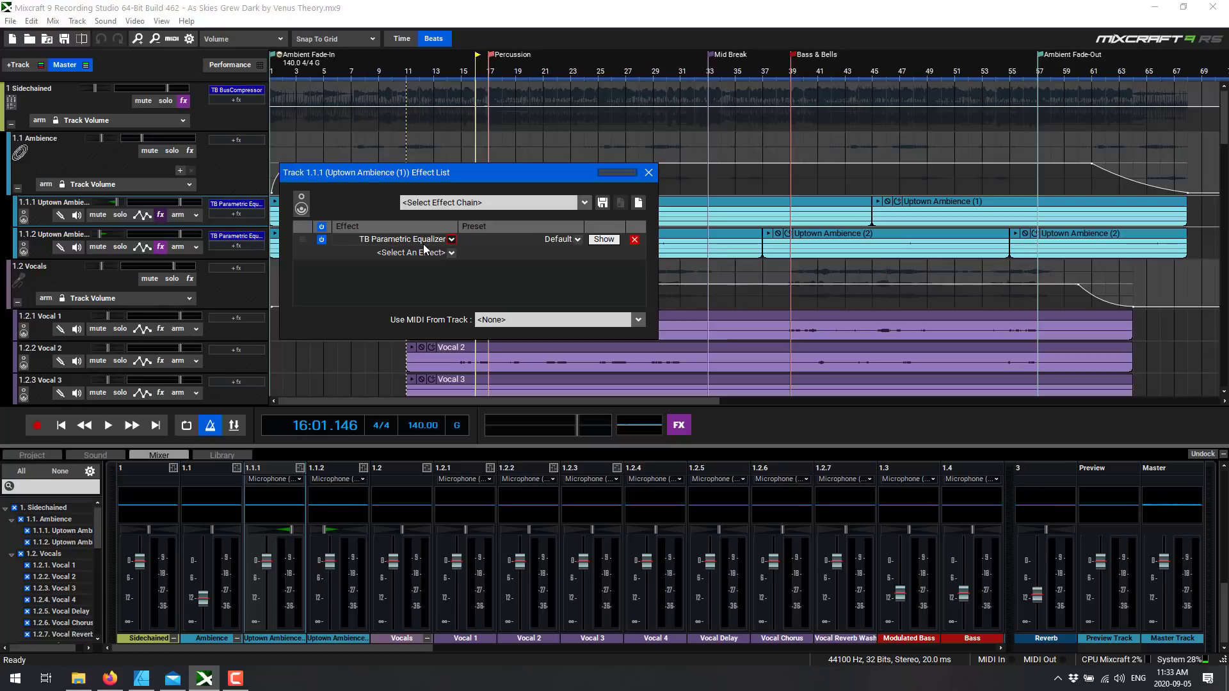
{"action": "left_click", "coordinate": [649, 172]}
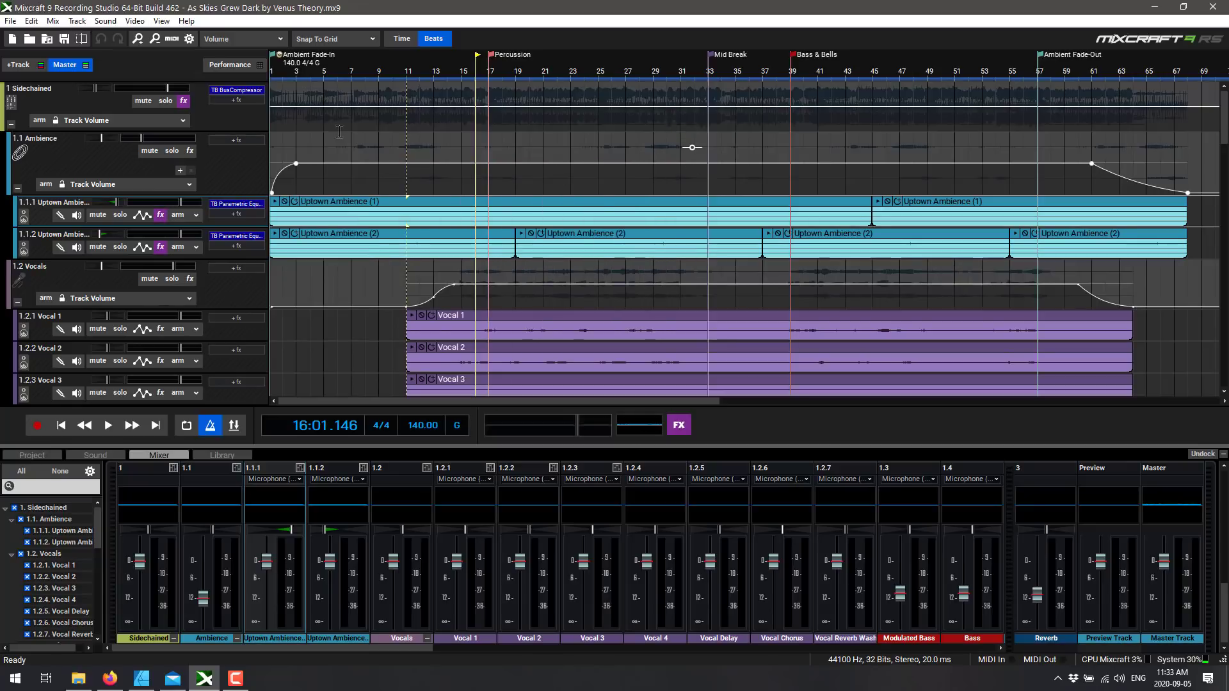
Create a new project with 1 instrument track and 4 audio tracks.
{"action": "left_click", "coordinate": [13, 39]}
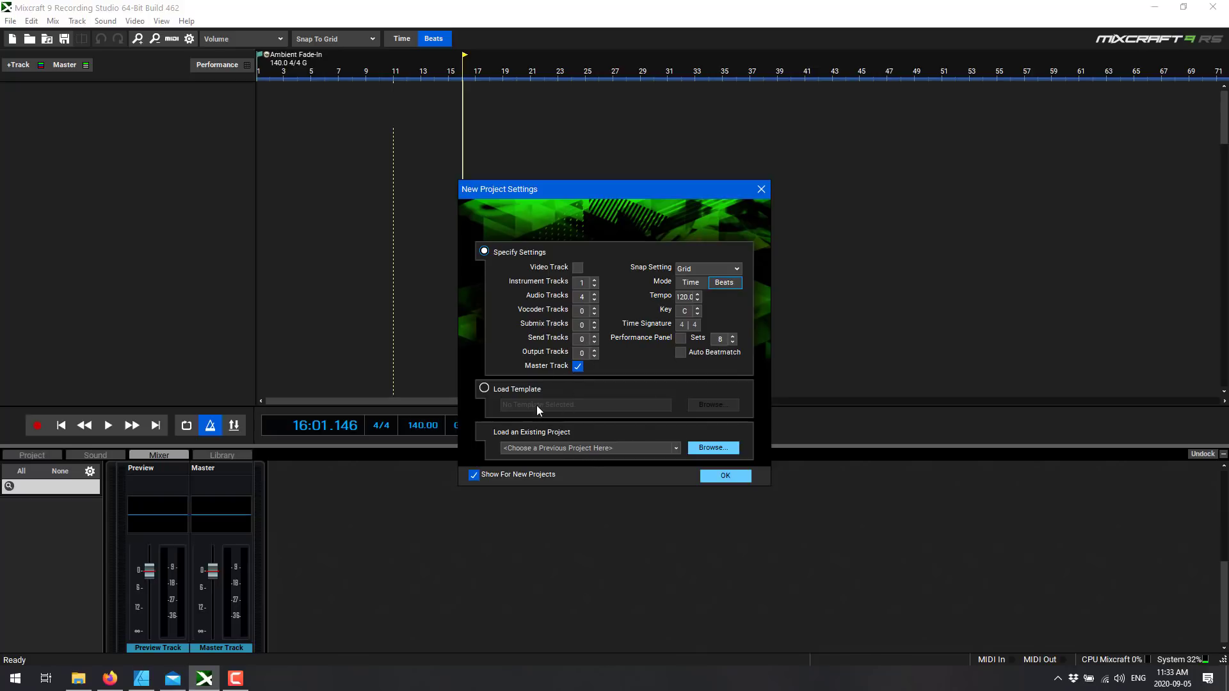
{"action": "left_click", "coordinate": [730, 477]}
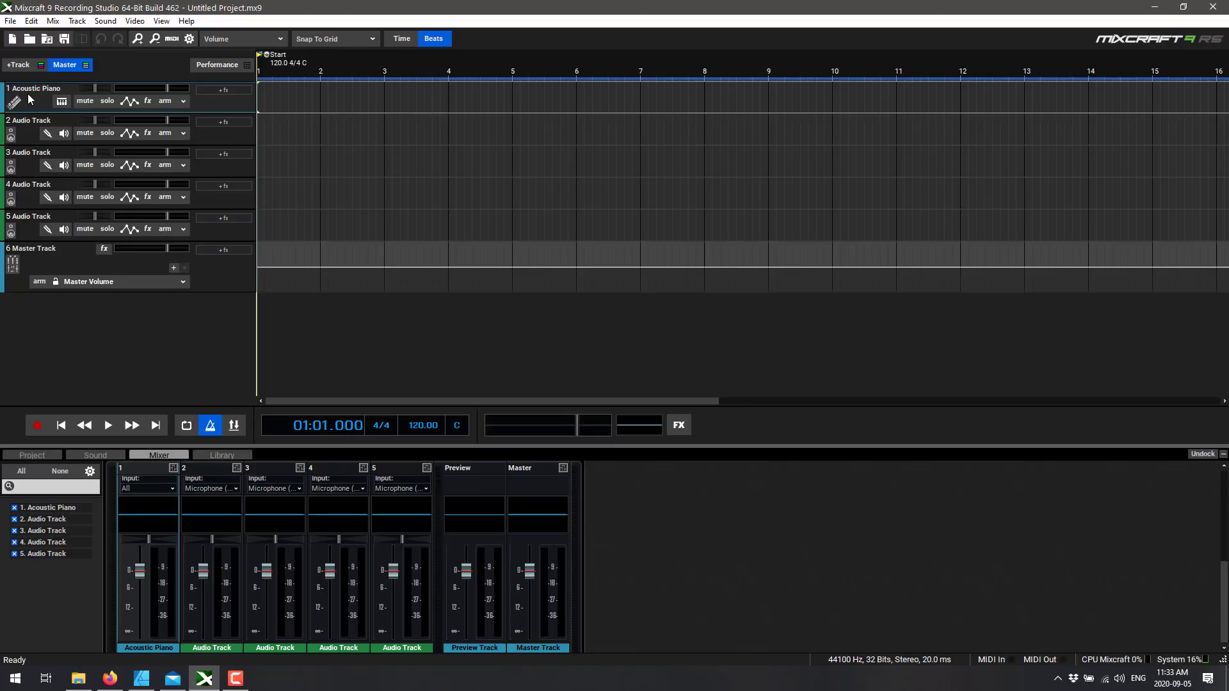
Create a MIDI clip at bar 1 on the Acoustic Piano track, show the piano roll, and audition E4 and Bb3.
{"action": "left_click", "coordinate": [267, 98]}
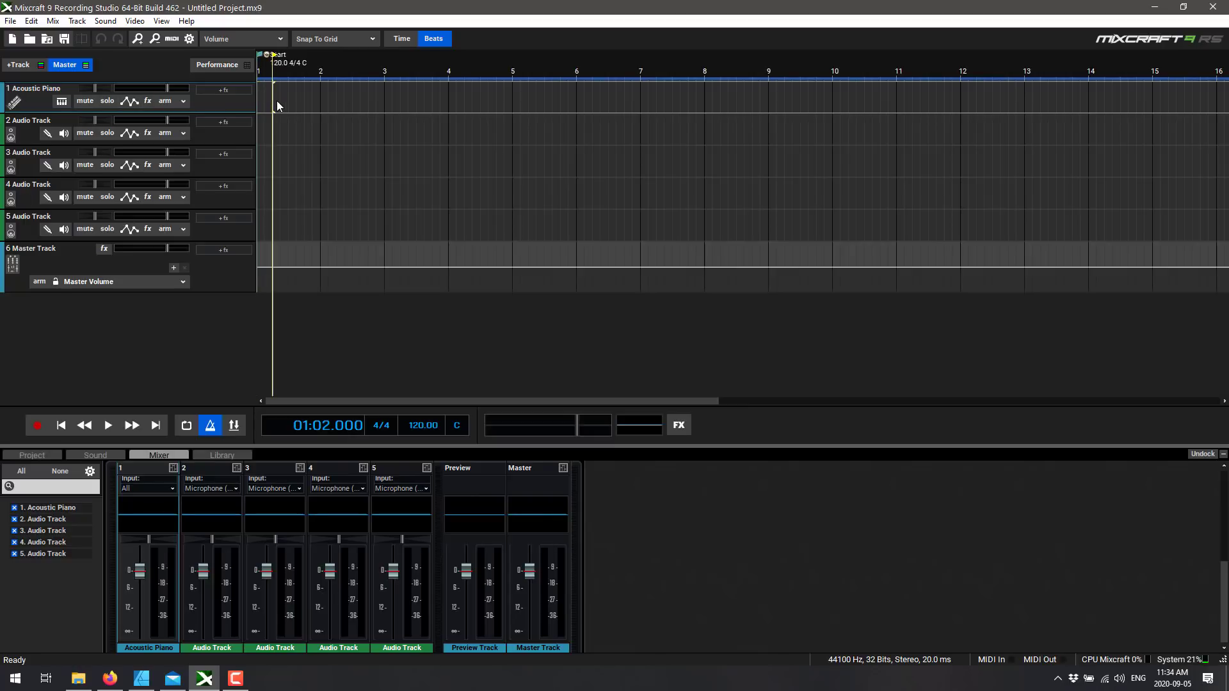
{"action": "double_click", "coordinate": [277, 104]}
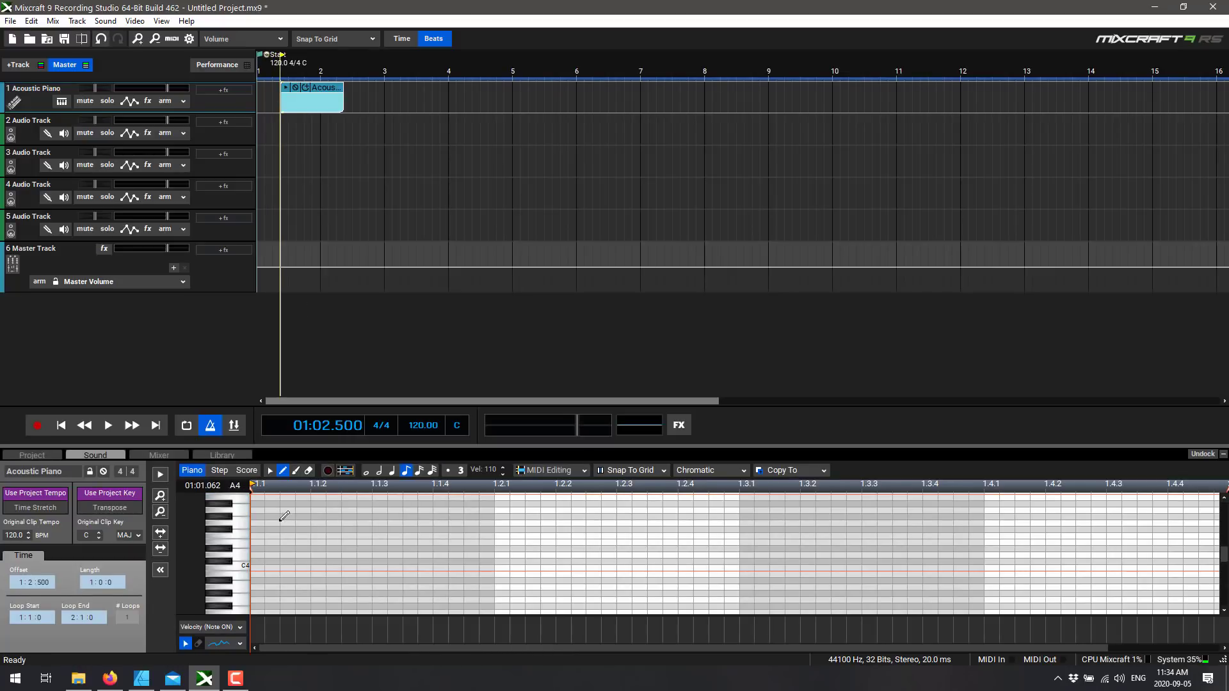
{"action": "left_click", "coordinate": [218, 470]}
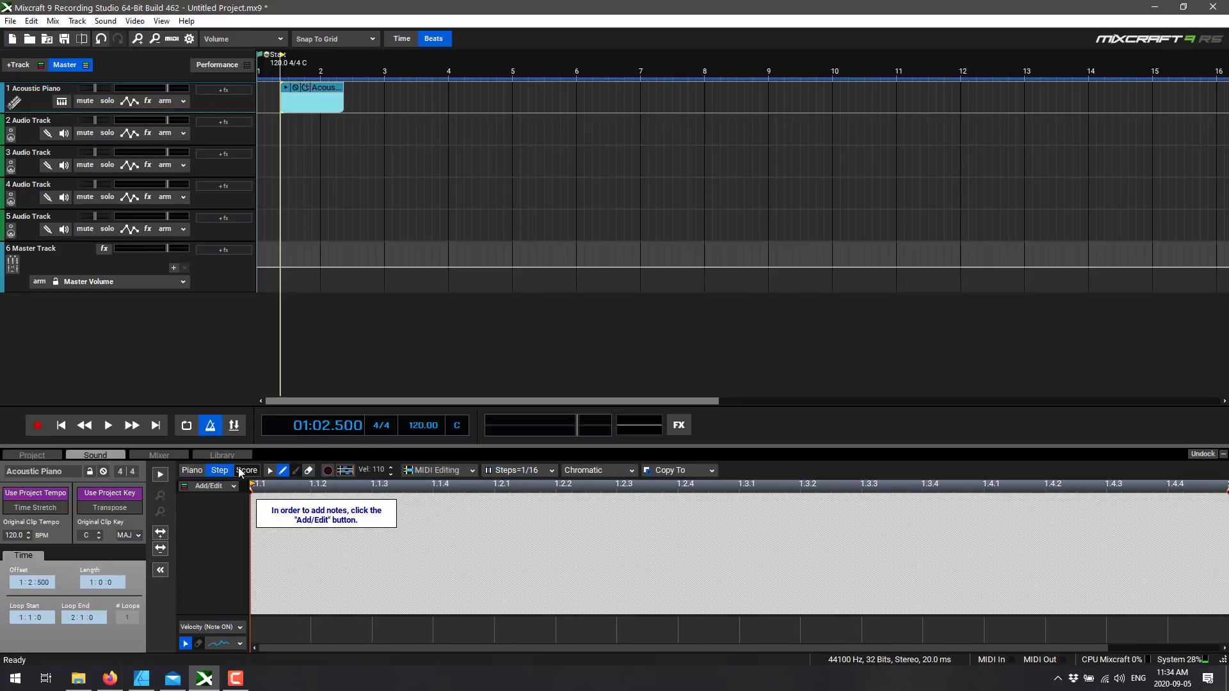
{"action": "left_click", "coordinate": [238, 470]}
{"action": "left_click", "coordinate": [219, 471]}
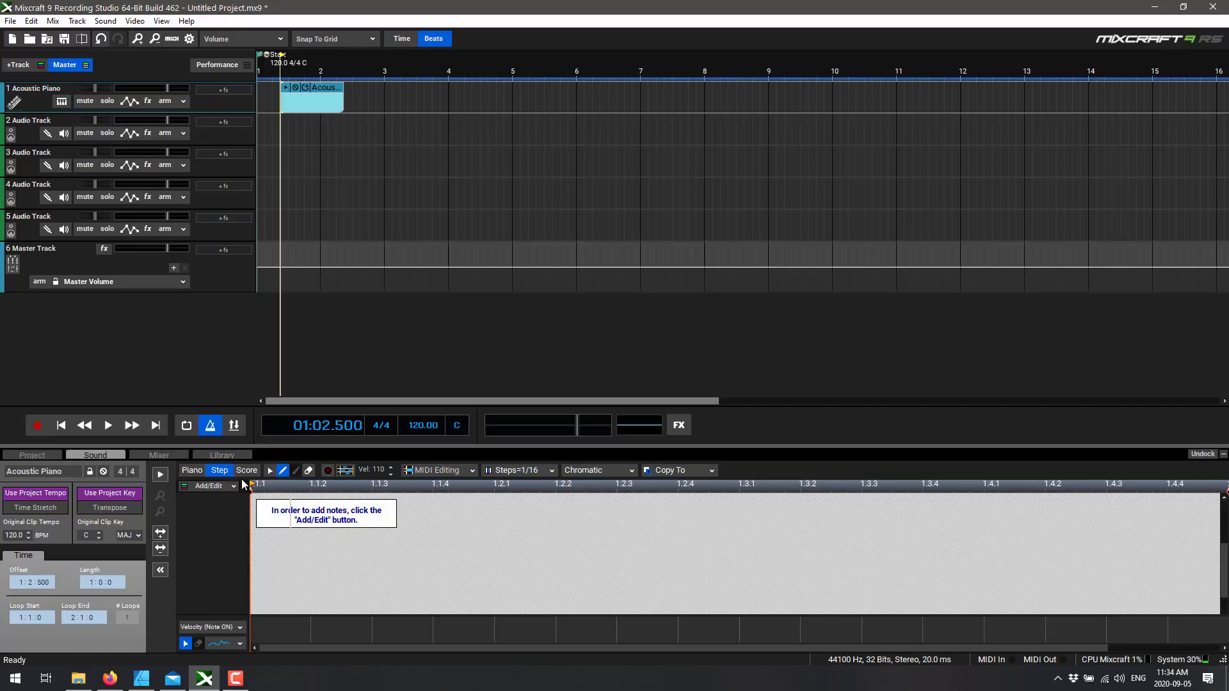
{"action": "left_click", "coordinate": [192, 471]}
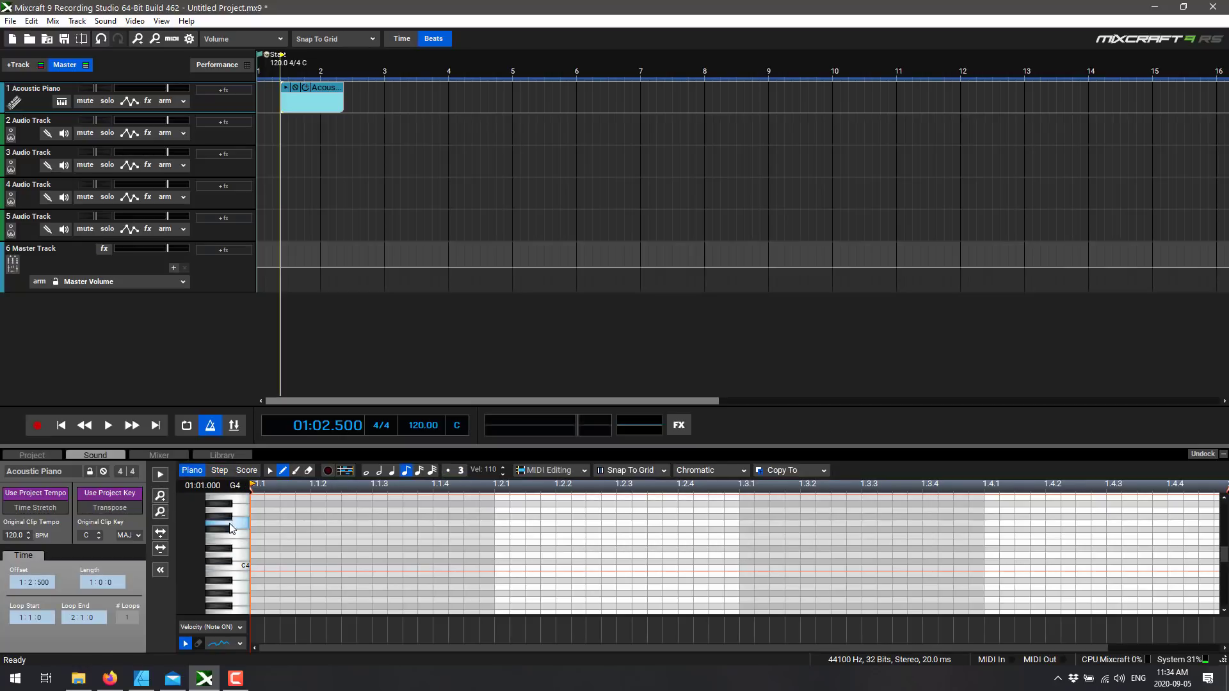
{"action": "left_click", "coordinate": [234, 545]}
{"action": "left_click", "coordinate": [229, 584]}
Draw the melody D4, E4, C4, F#4, C4, Ab4, Eb4, Bb4, B3, G4, C4, F#4, looping the clip to bar 8.
{"action": "left_click", "coordinate": [263, 555]}
{"action": "left_click", "coordinate": [320, 542]}
{"action": "left_click", "coordinate": [397, 567]}
{"action": "left_click", "coordinate": [475, 530]}
{"action": "left_click", "coordinate": [559, 568]}
{"action": "left_click", "coordinate": [604, 516]}
{"action": "left_click", "coordinate": [681, 548]}
{"action": "left_click", "coordinate": [742, 504]}
{"action": "left_click", "coordinate": [819, 574]}
{"action": "left_click", "coordinate": [865, 523]}
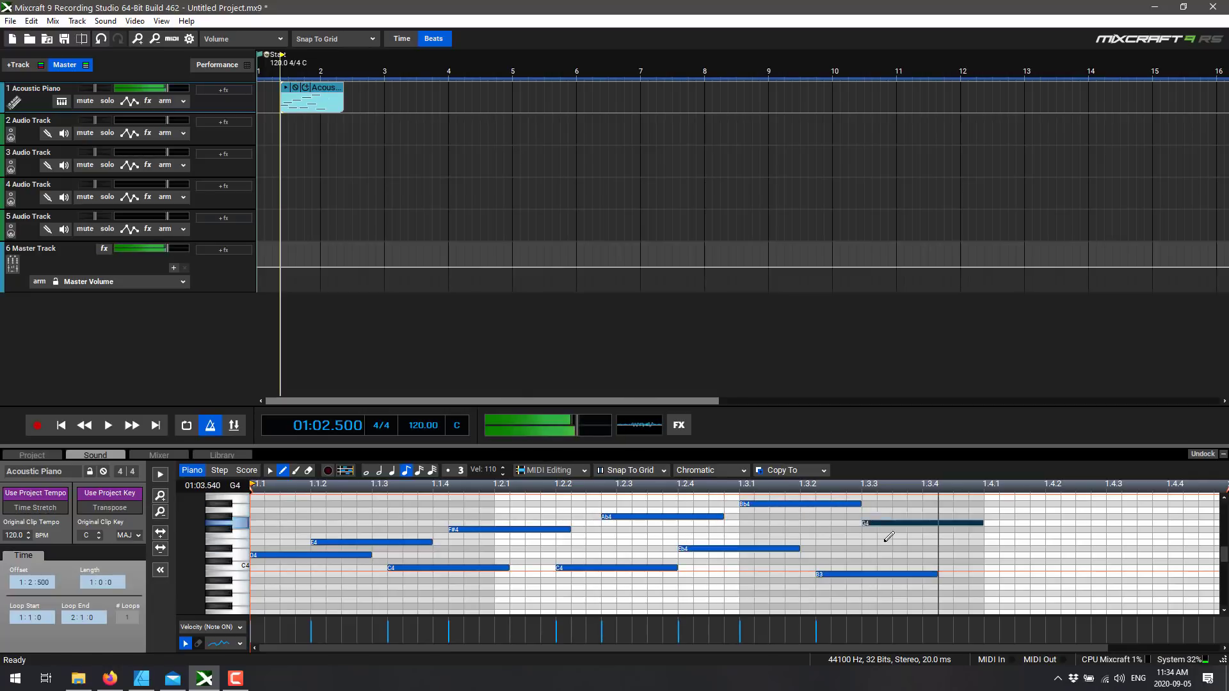
{"action": "left_click", "coordinate": [988, 567]}
{"action": "left_click", "coordinate": [1045, 529]}
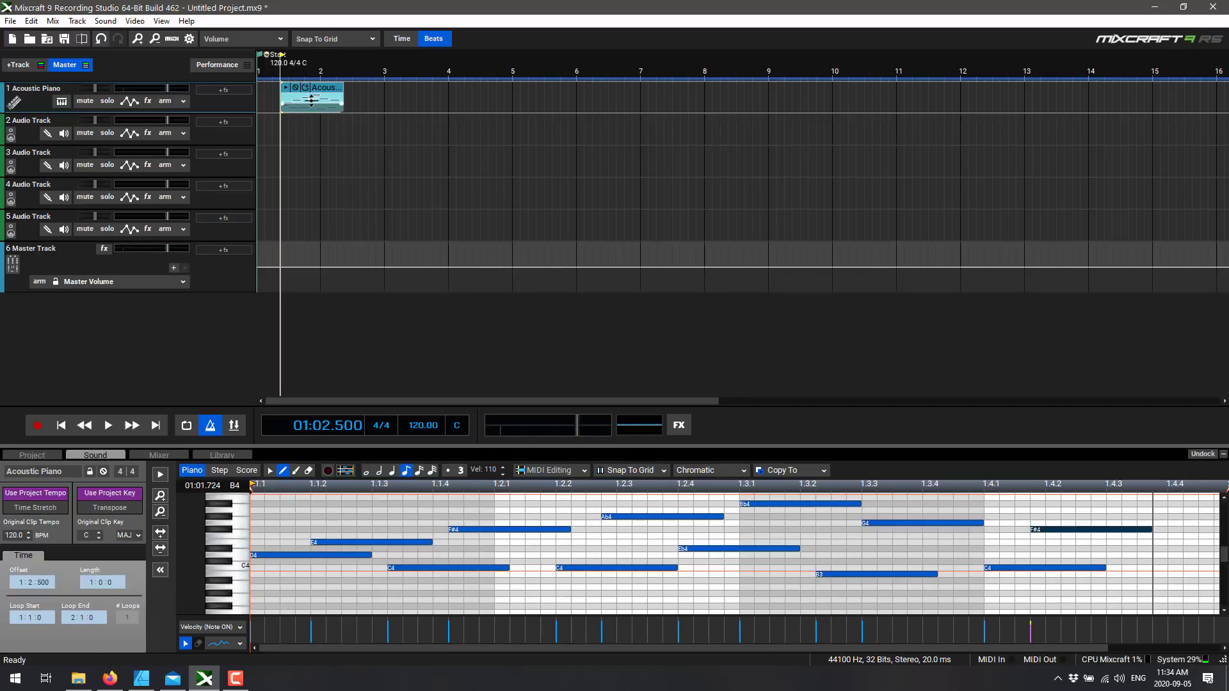
{"action": "left_click_drag", "start_coordinate": [340, 86], "coordinate": [704, 92]}
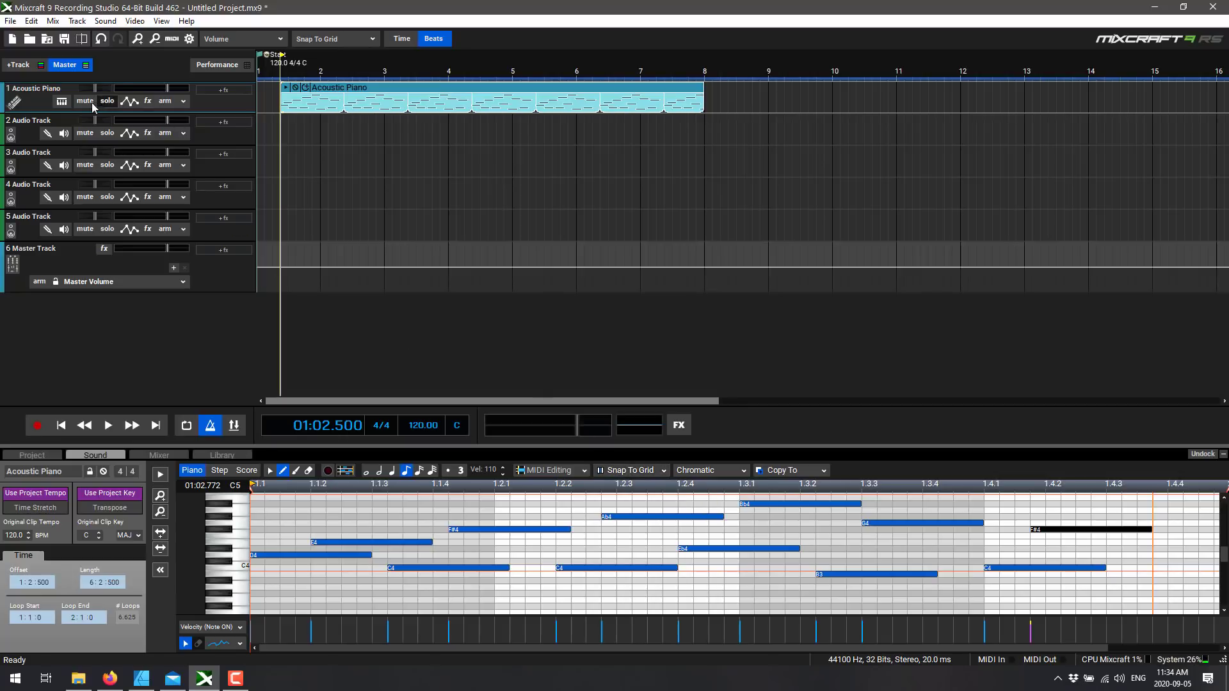
{"action": "left_click", "coordinate": [62, 102]}
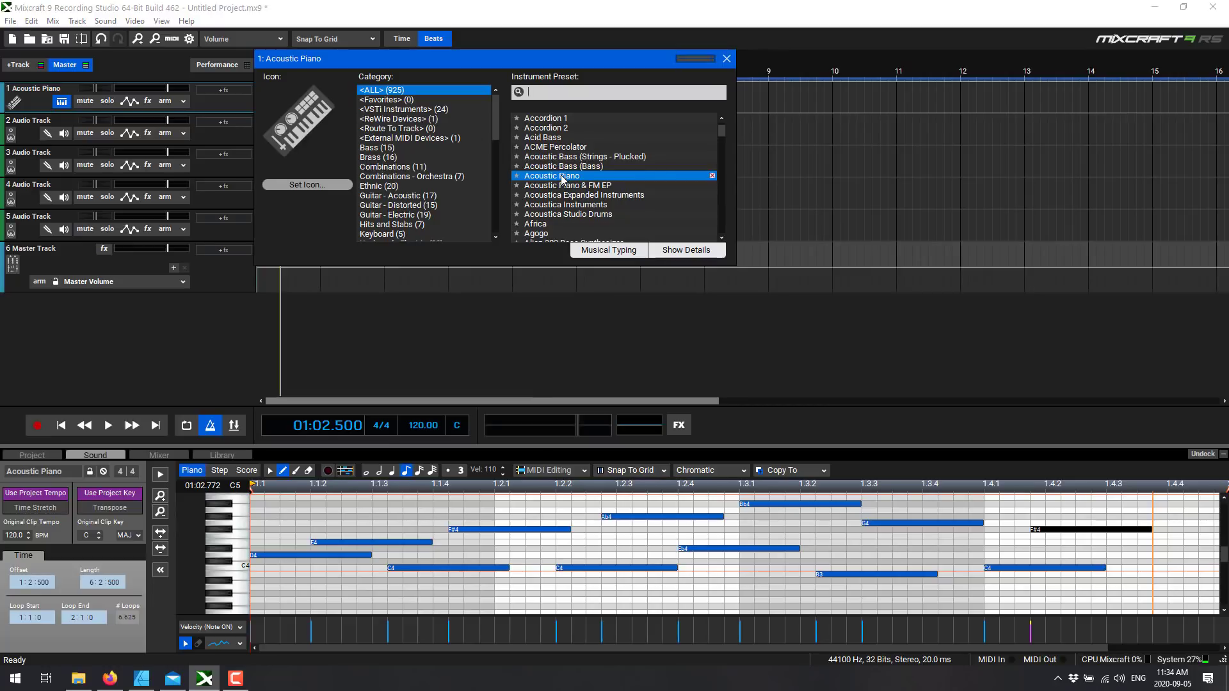
Loop the melody and audition it with the Keyboard Virginal and Reed Blues Harp presets.
{"action": "scroll", "coordinate": [409, 147], "scroll_direction": "down", "scroll_amount": 2}
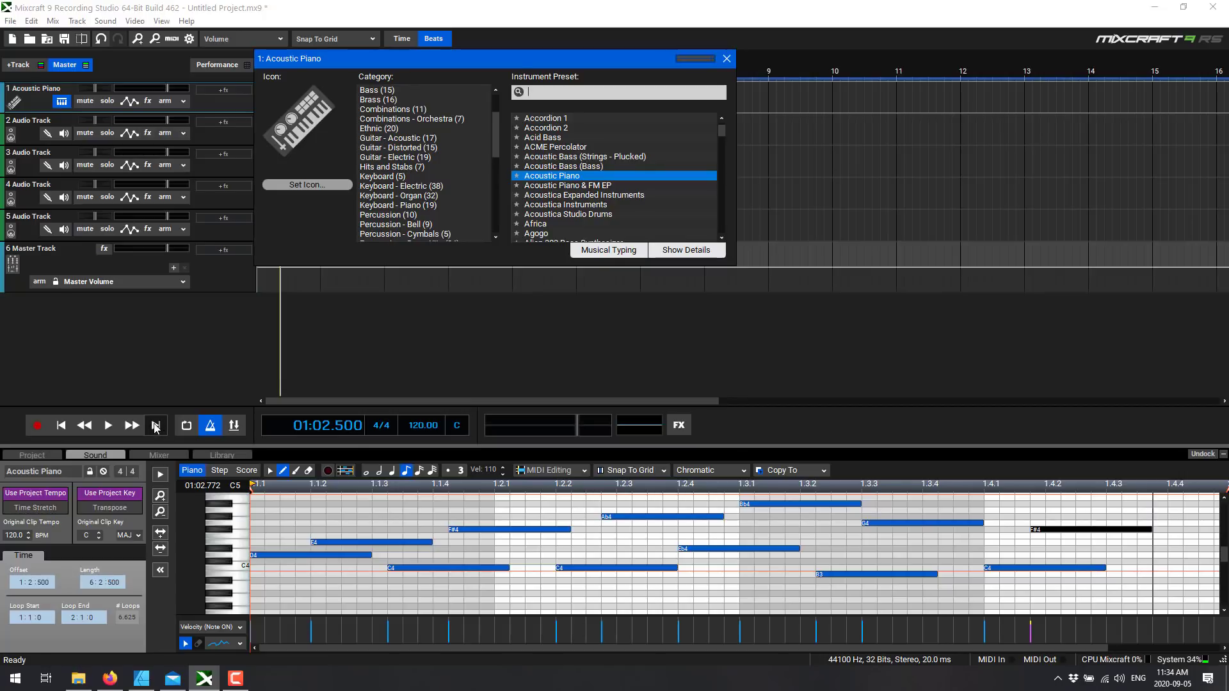
{"action": "left_click", "coordinate": [187, 425]}
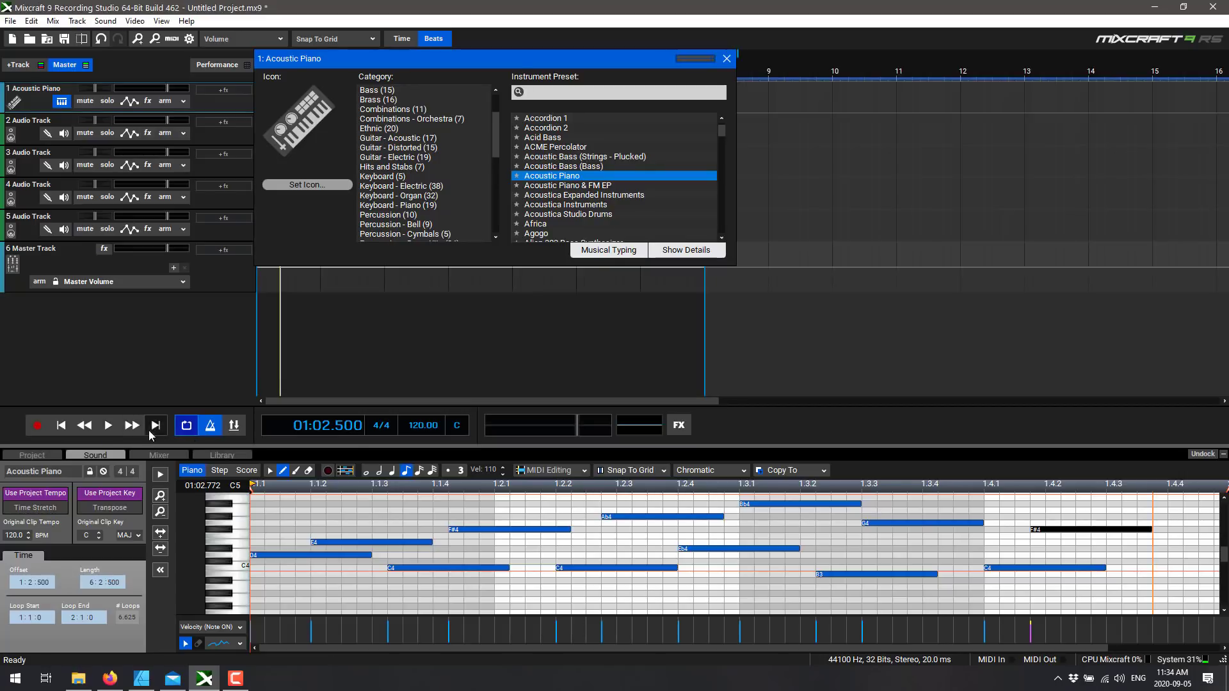
{"action": "left_click", "coordinate": [108, 425]}
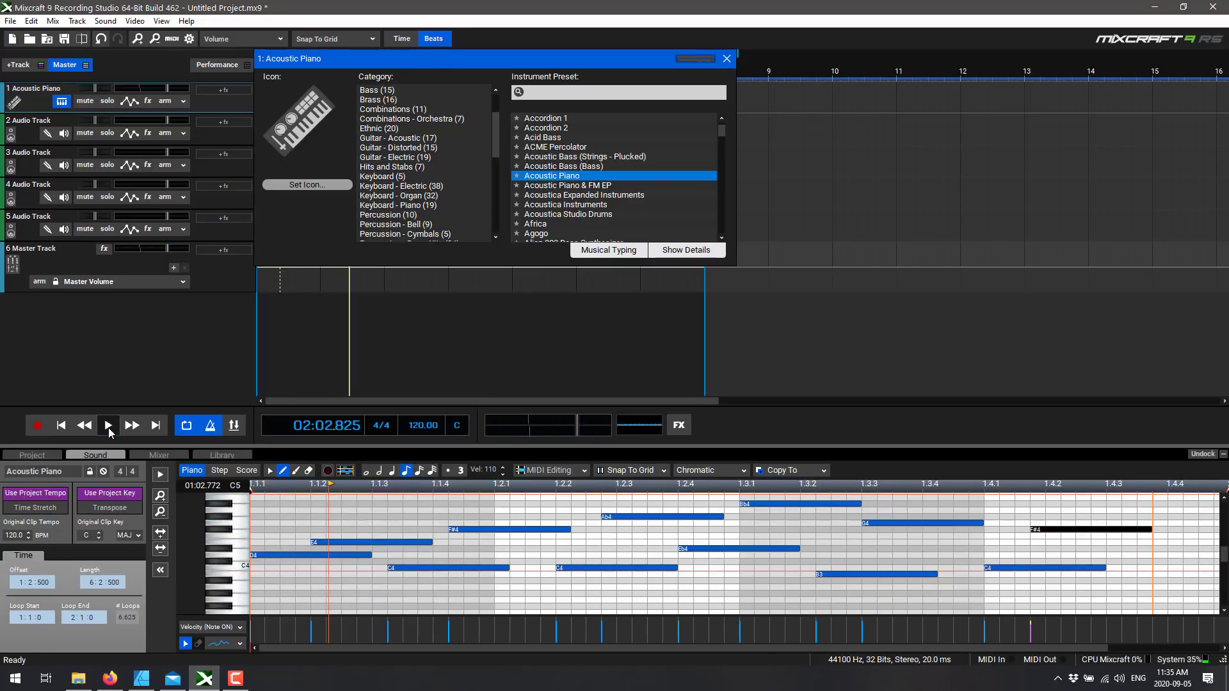
{"action": "left_click", "coordinate": [393, 175]}
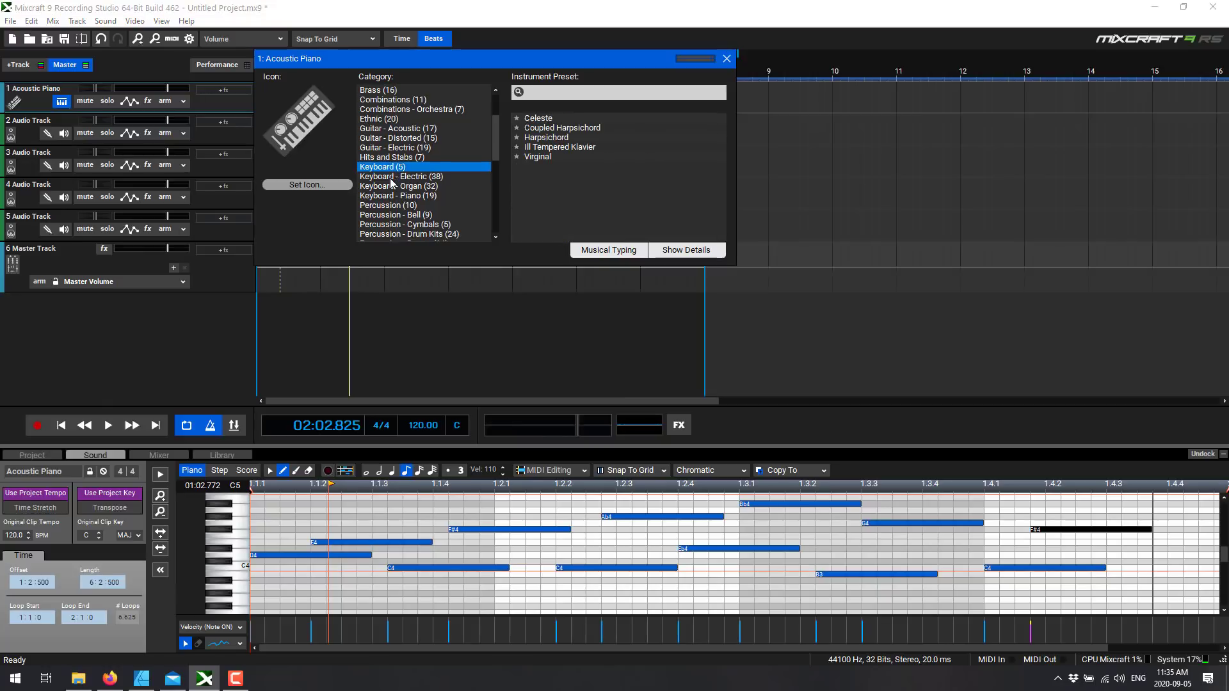
{"action": "left_click", "coordinate": [551, 158]}
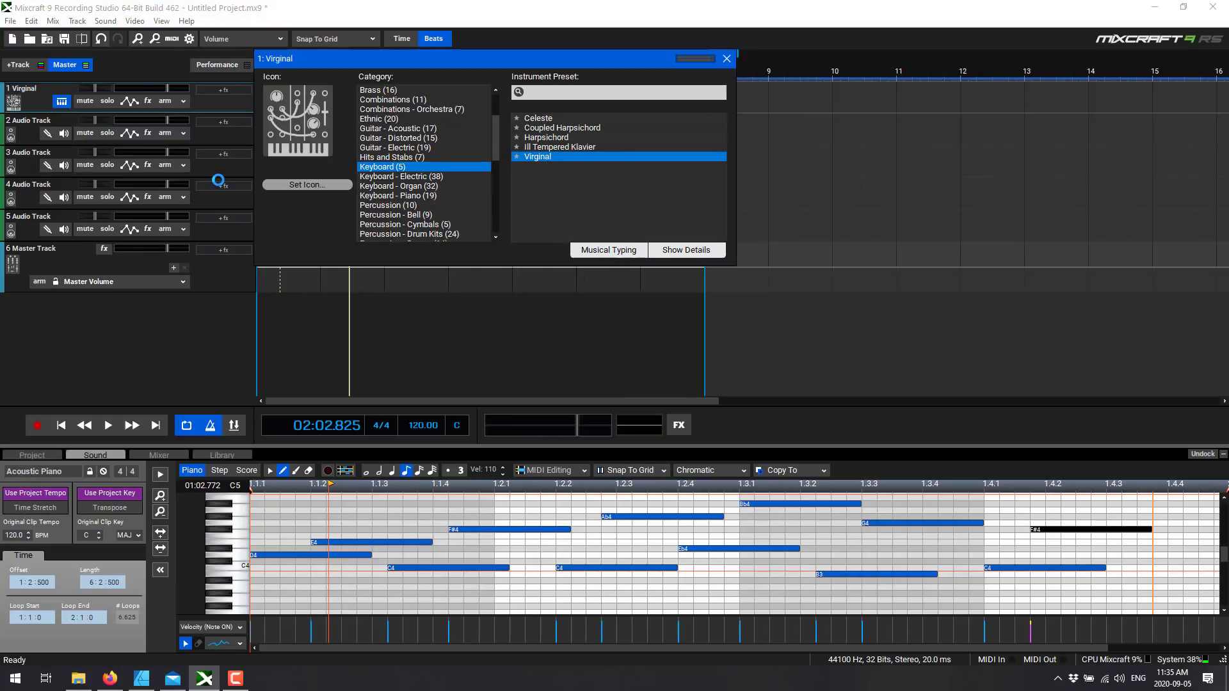
{"action": "left_click", "coordinate": [110, 428]}
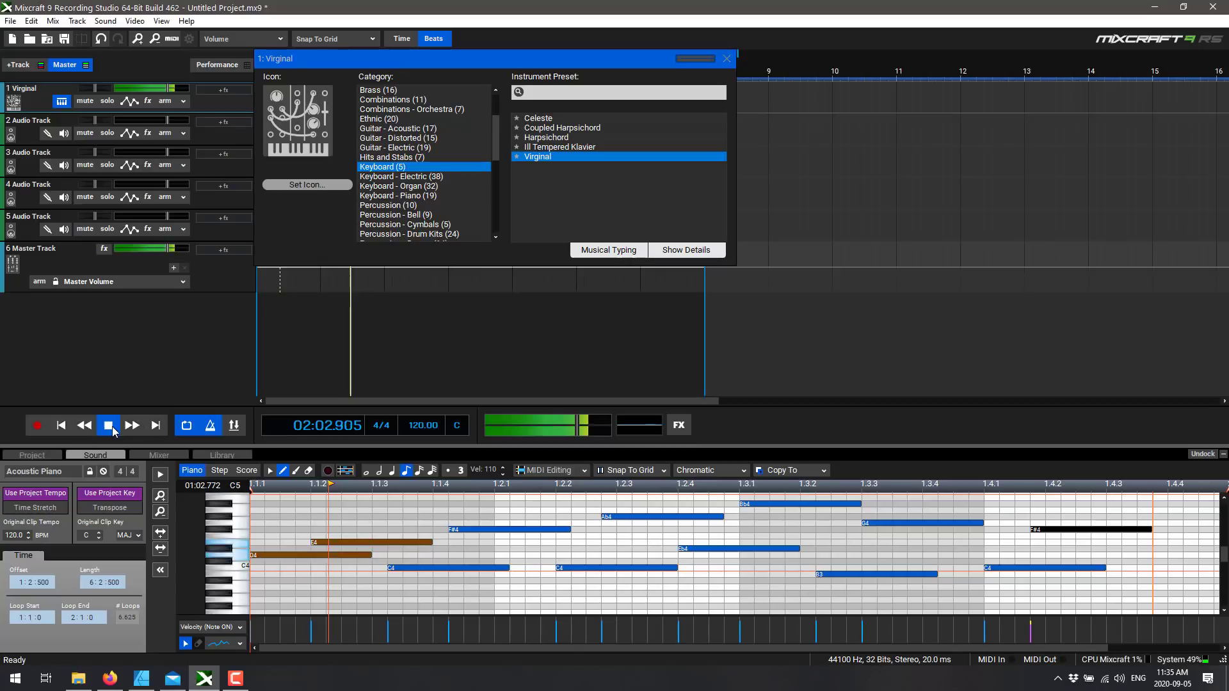
{"action": "left_click", "coordinate": [109, 426]}
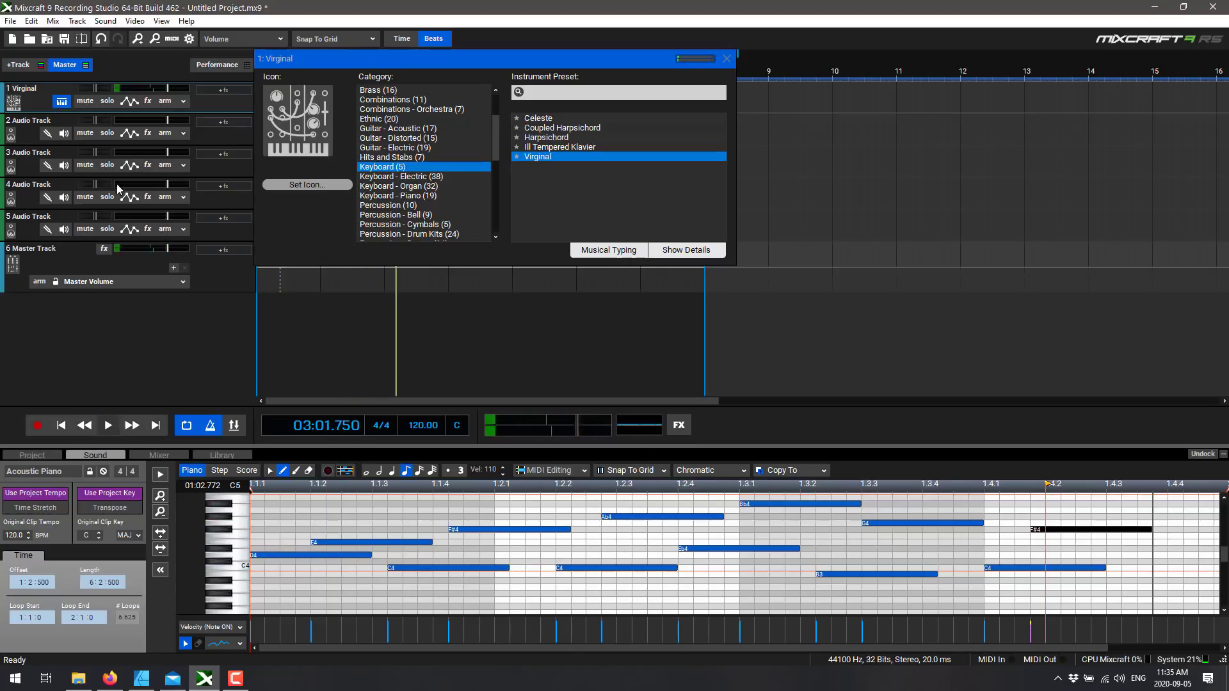
{"action": "scroll", "coordinate": [436, 162], "scroll_direction": "down", "scroll_amount": 3}
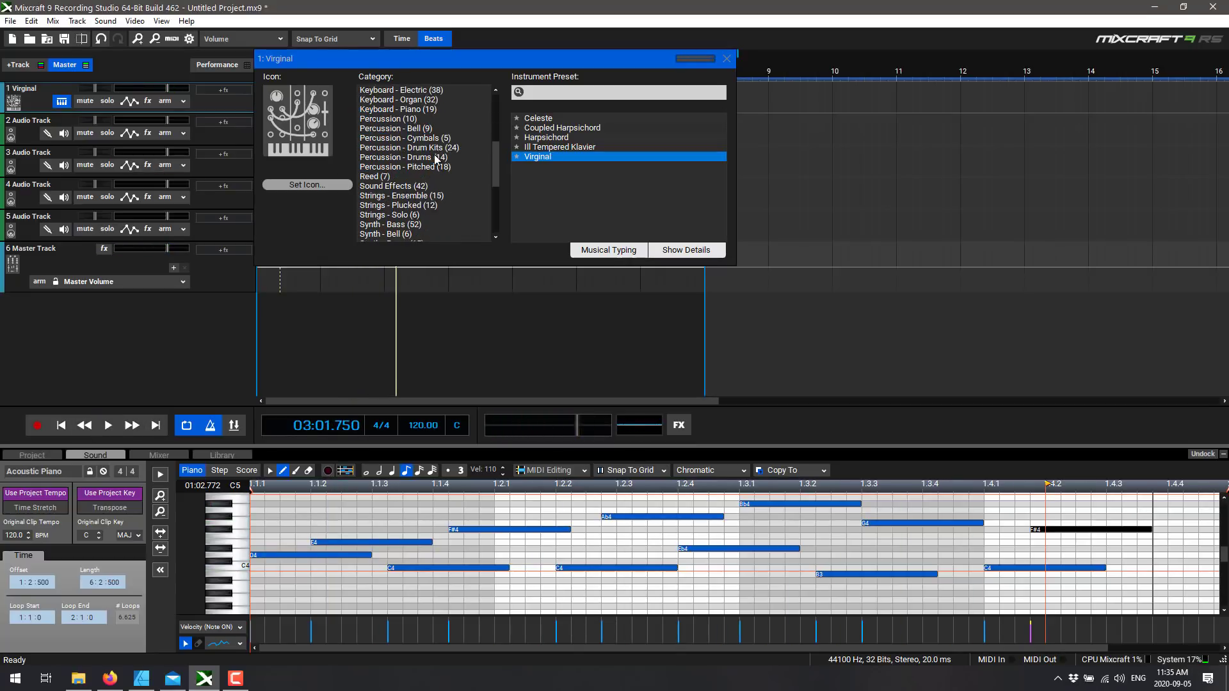
{"action": "left_click", "coordinate": [391, 177]}
{"action": "left_click", "coordinate": [551, 148]}
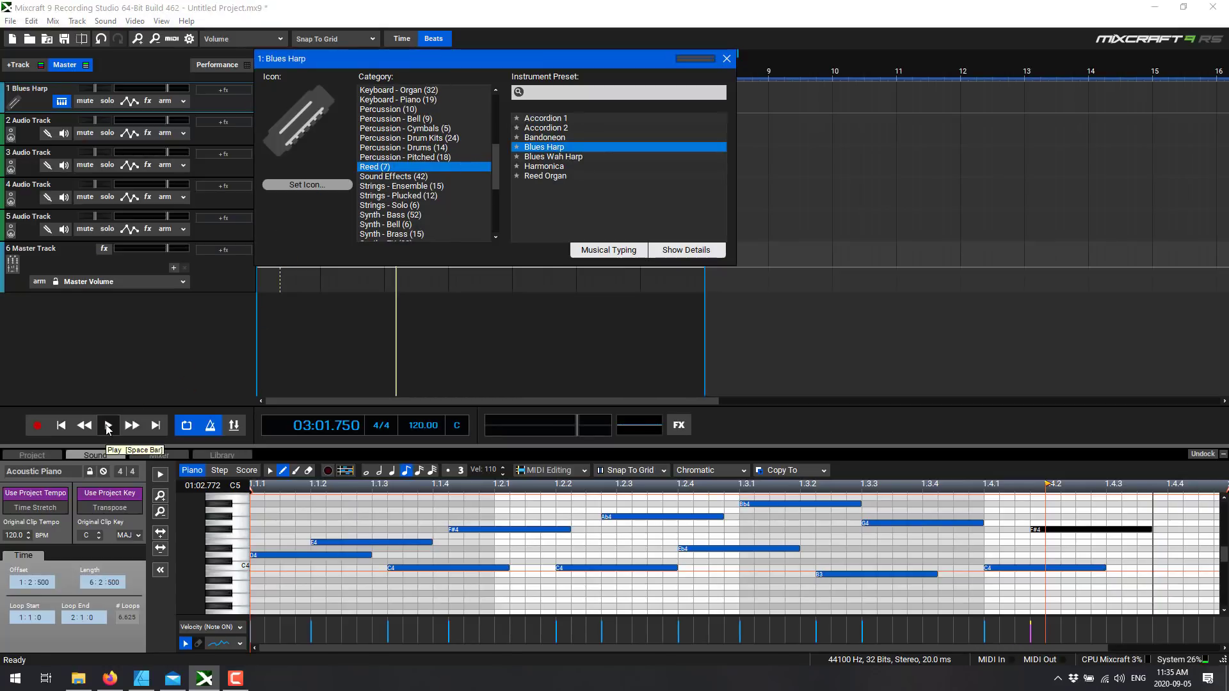
{"action": "left_click", "coordinate": [108, 425]}
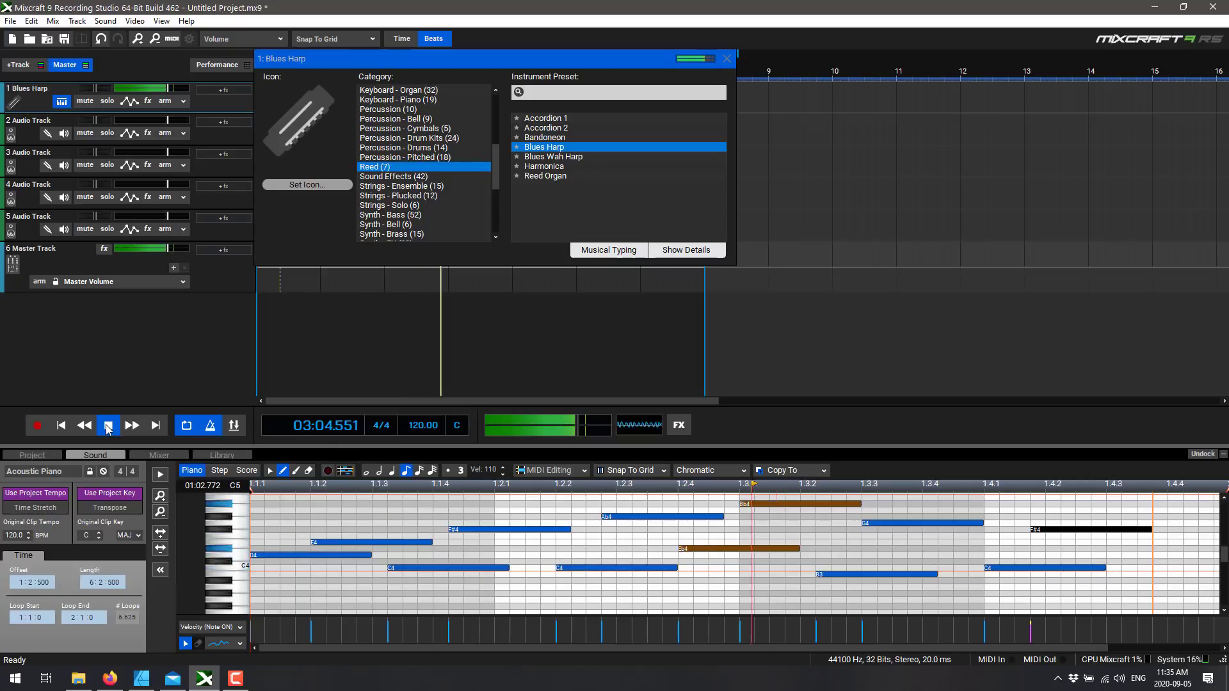
{"action": "key", "text": "space"}
Set track 1's instrument to the Wind Recorder preset and play the melody with it.
{"action": "scroll", "coordinate": [429, 185], "scroll_direction": "down", "scroll_amount": 5}
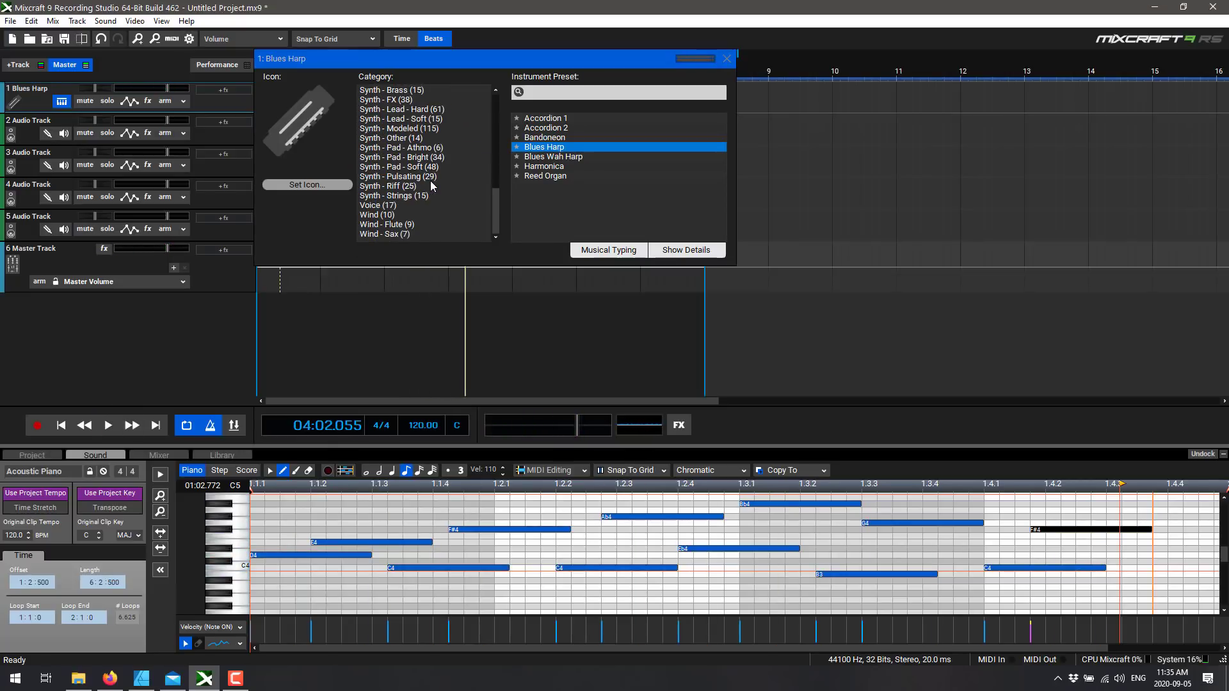
{"action": "left_click", "coordinate": [383, 216]}
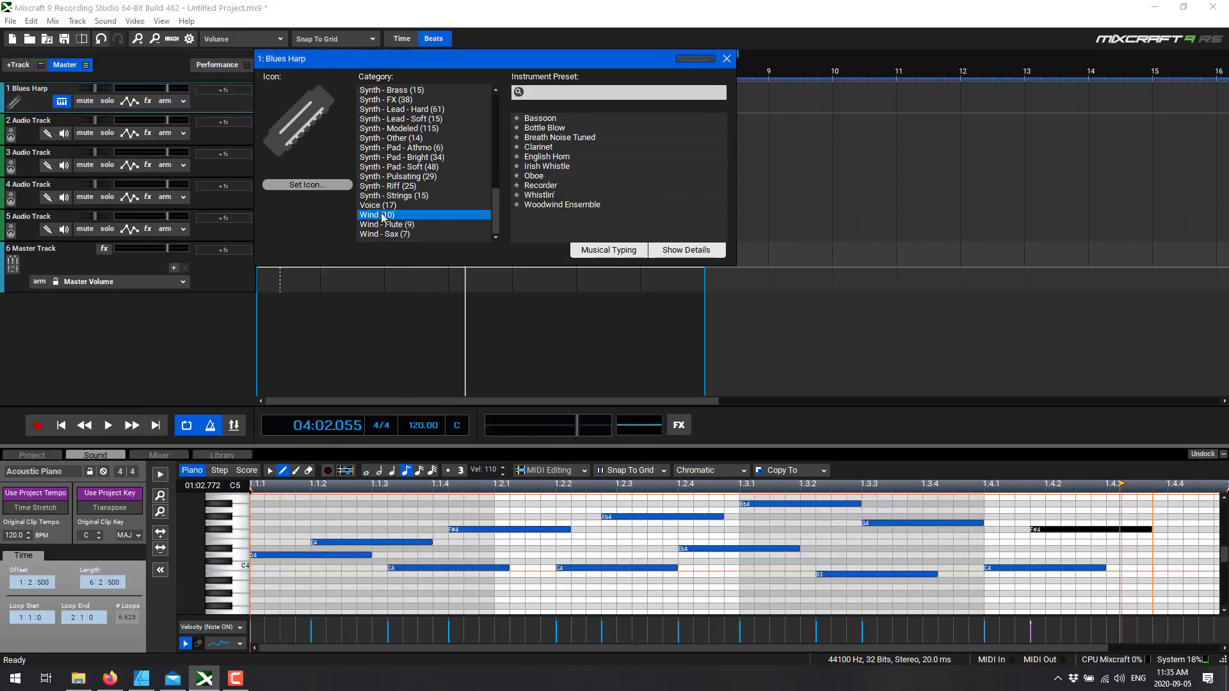
{"action": "left_click", "coordinate": [533, 187]}
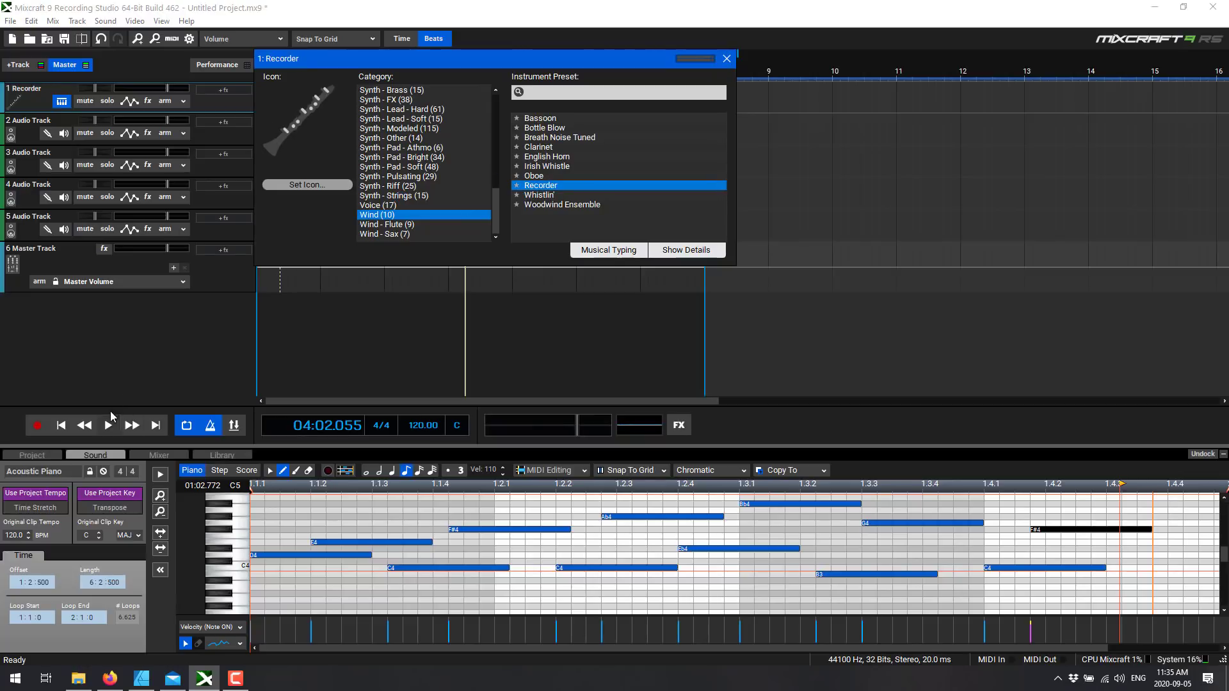
{"action": "left_click", "coordinate": [110, 426]}
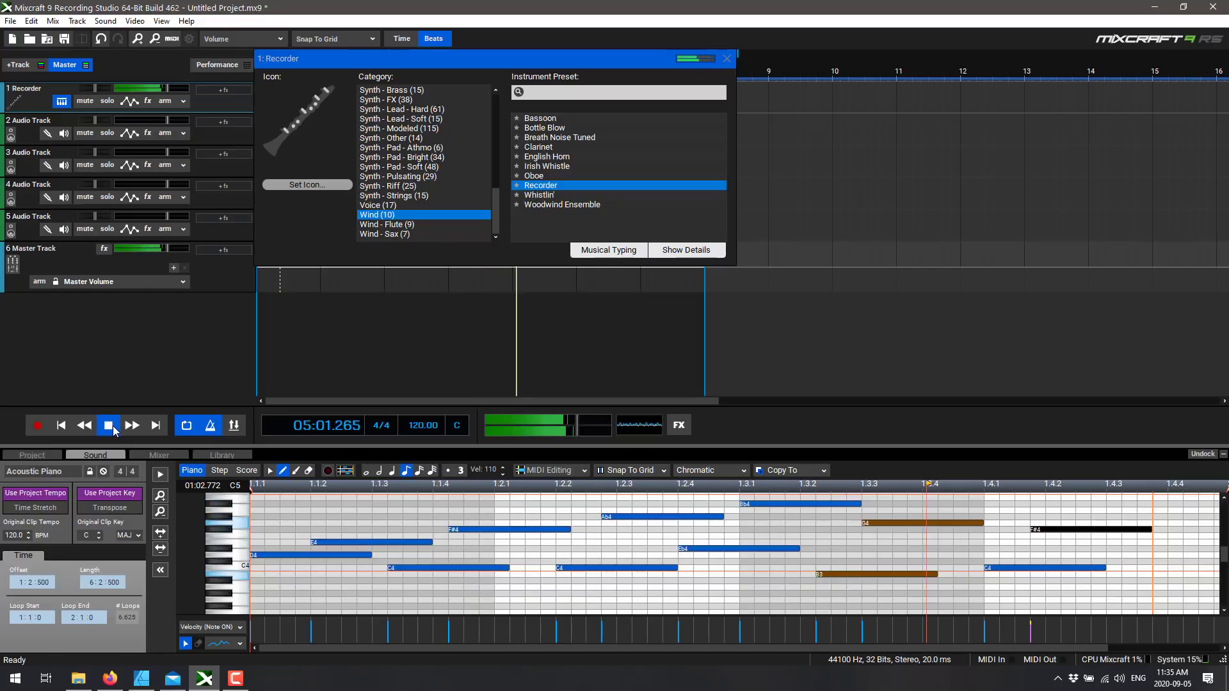
{"action": "left_click", "coordinate": [110, 426]}
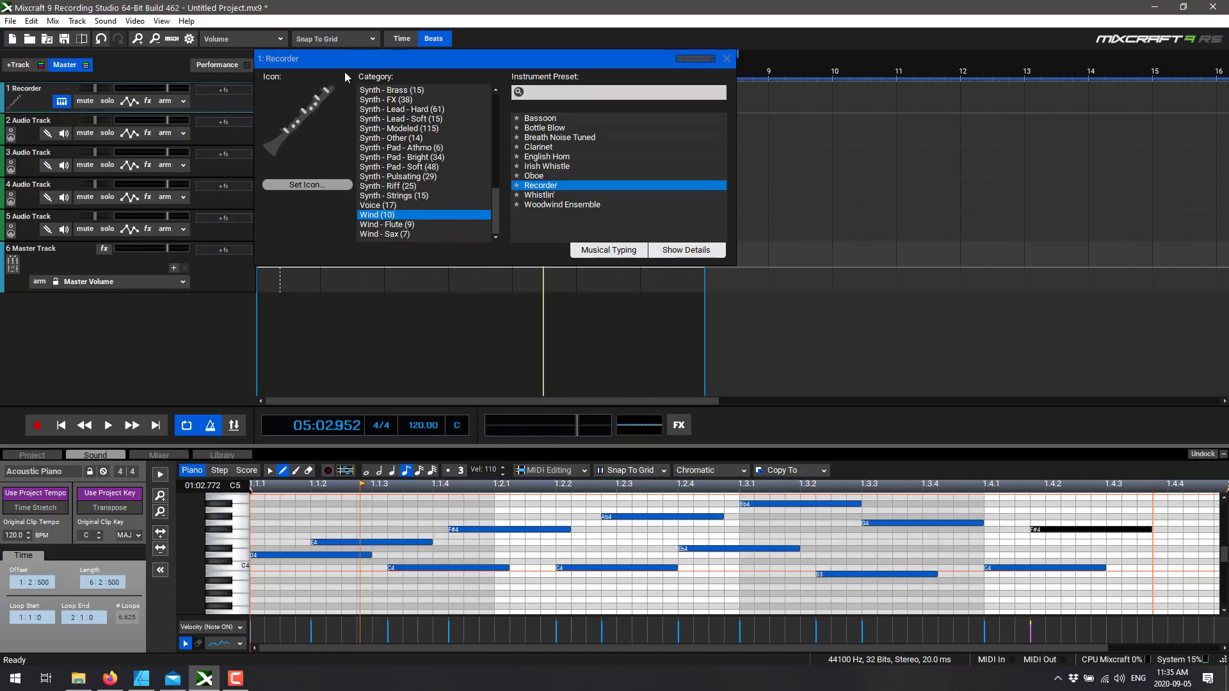
Close the instrument window, nudge the clip back into place, and show the loop library.
{"action": "left_click_drag", "start_coordinate": [389, 64], "coordinate": [541, 144]}
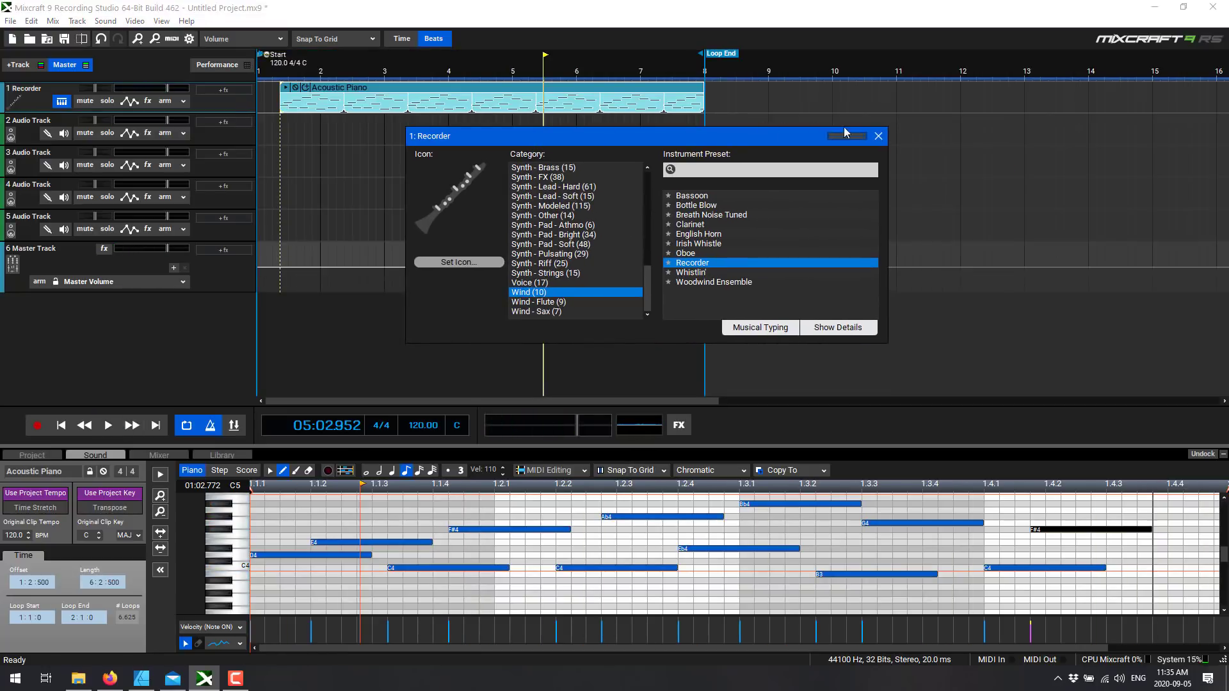
{"action": "left_click", "coordinate": [878, 135]}
{"action": "mouse_move", "coordinate": [343, 94]}
{"action": "left_mouse_down"}
{"action": "mouse_move", "coordinate": [614, 112]}
{"action": "mouse_move", "coordinate": [478, 183]}
{"action": "mouse_move", "coordinate": [390, 94]}
{"action": "mouse_move", "coordinate": [338, 96]}
{"action": "left_mouse_up"}
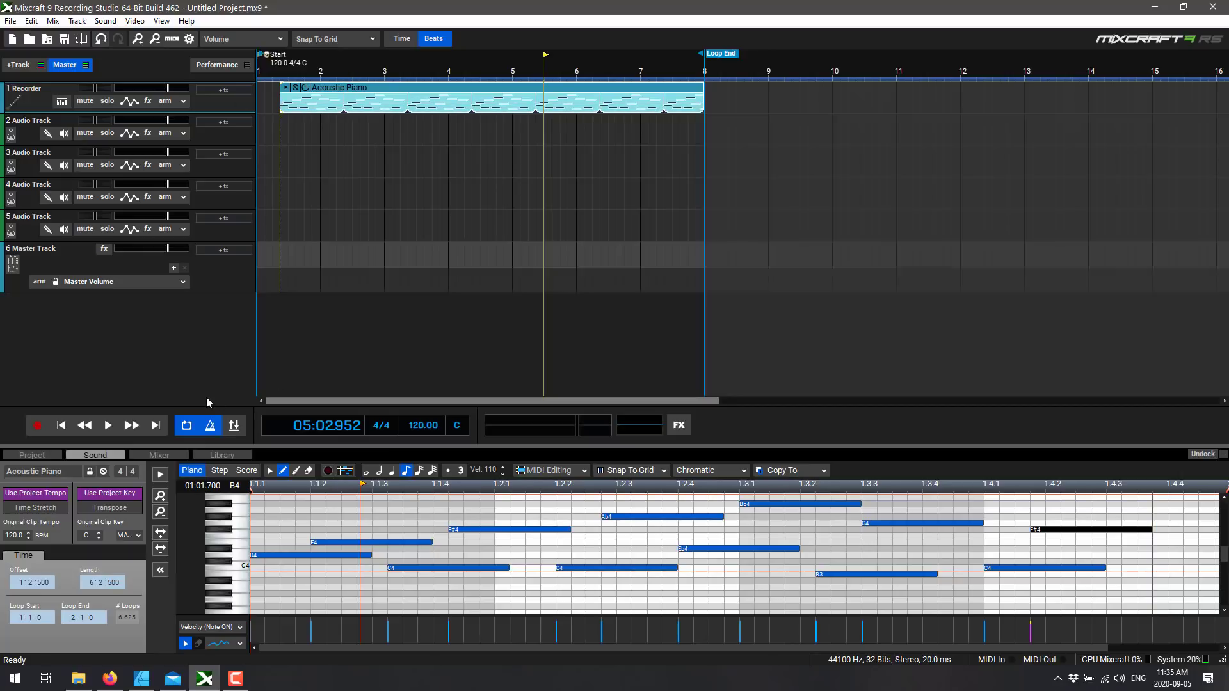
{"action": "left_click", "coordinate": [221, 454]}
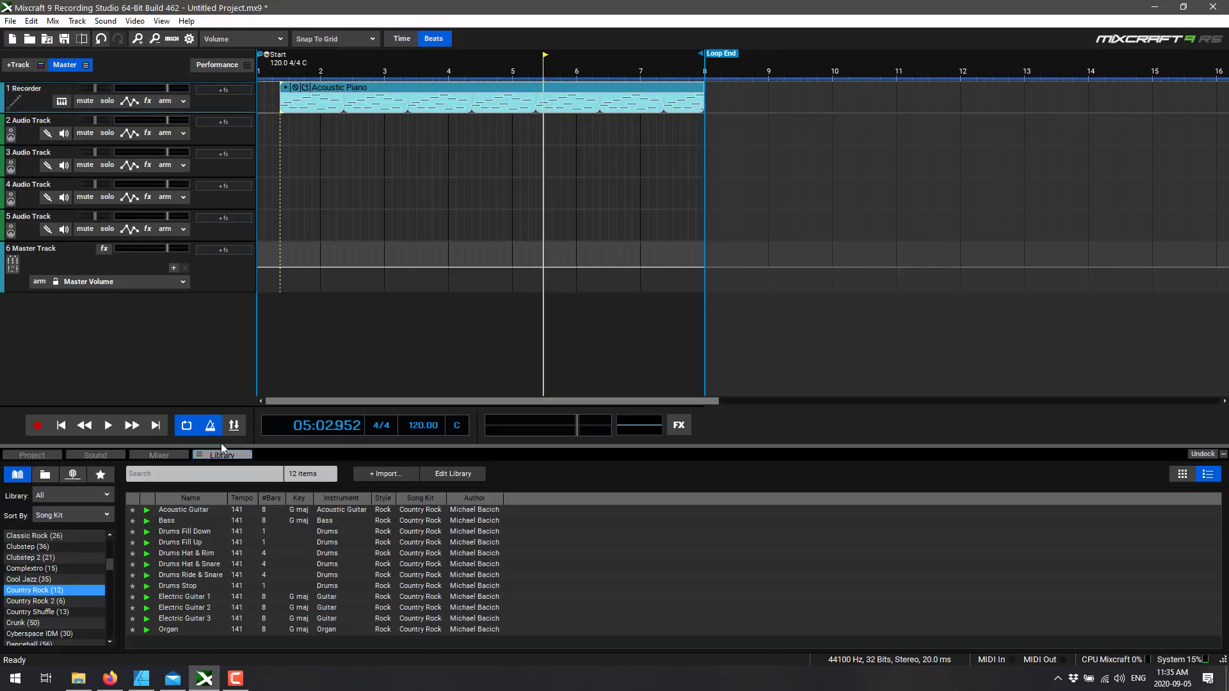
Scroll through the Humble Bundle CA$39.43 tier and Bonuses sections, then return to Mixcraft.
{"action": "left_click", "coordinate": [110, 679]}
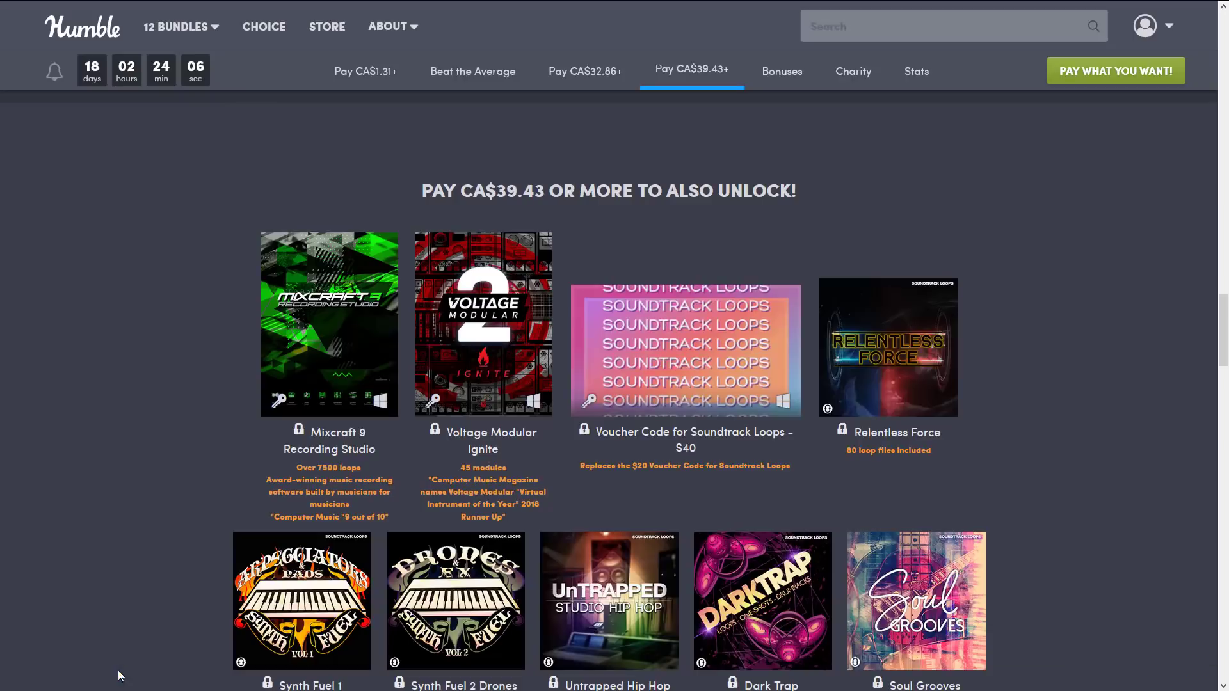
{"action": "scroll", "coordinate": [653, 512], "scroll_direction": "down", "scroll_amount": 12}
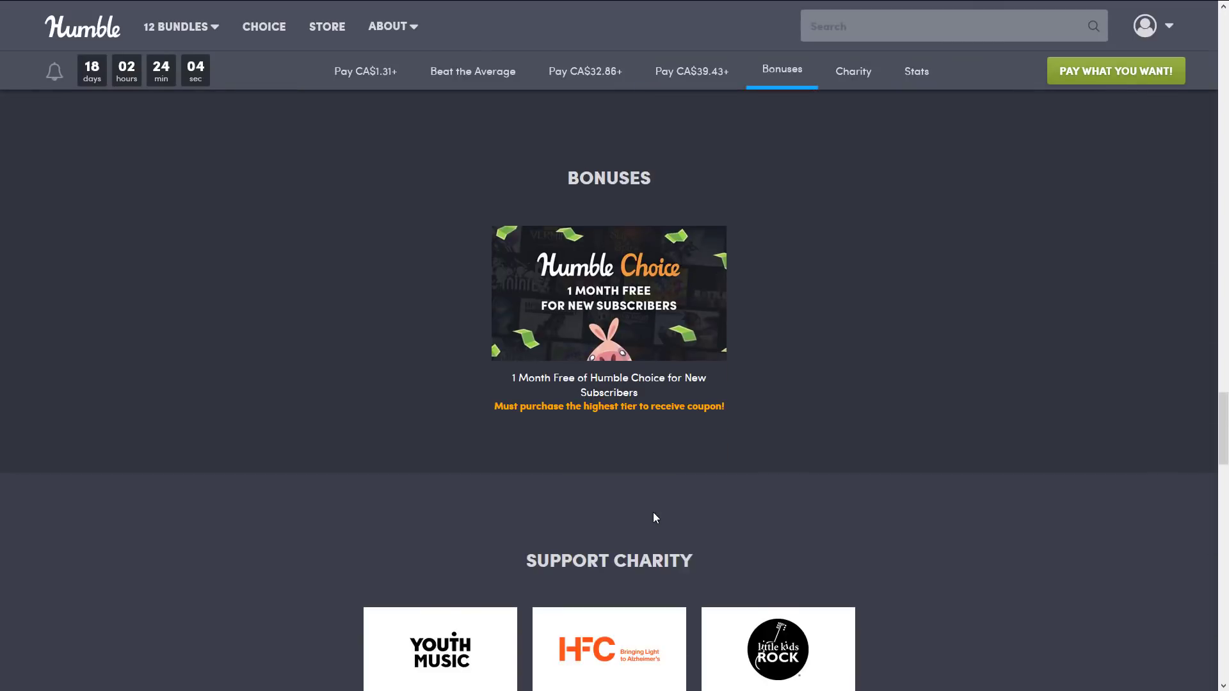
{"action": "scroll", "coordinate": [653, 512], "scroll_direction": "up", "scroll_amount": 15}
{"action": "scroll", "coordinate": [685, 269], "scroll_direction": "down", "scroll_amount": 3}
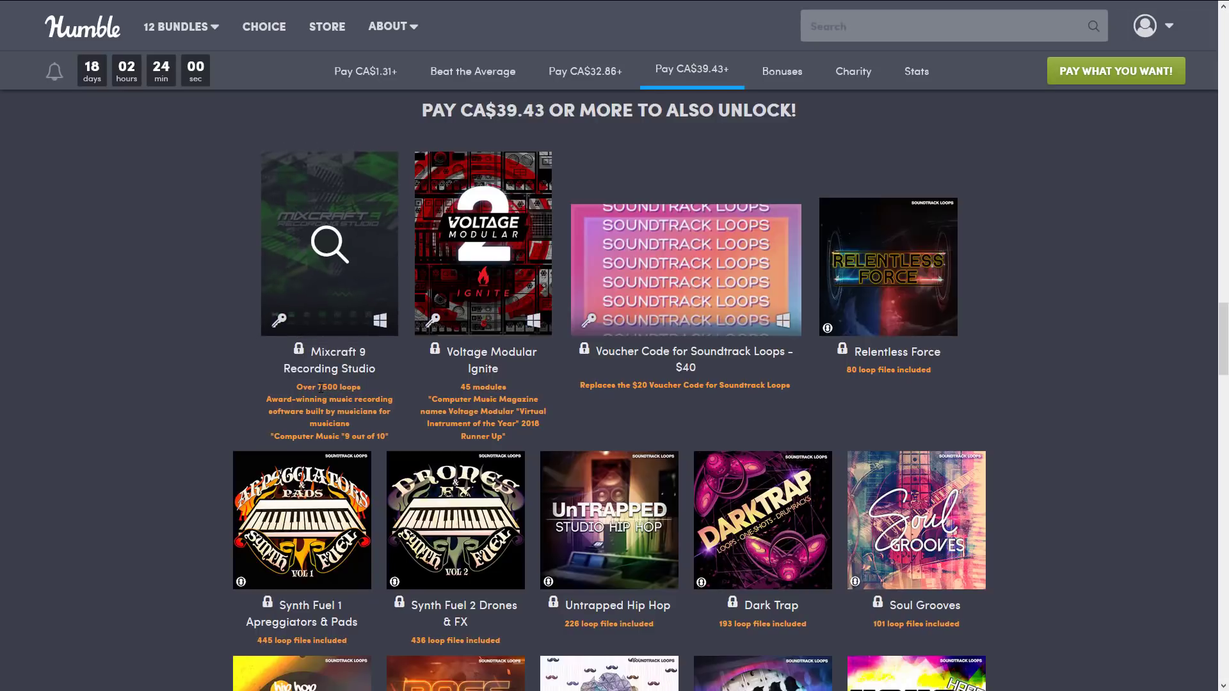
{"action": "scroll", "coordinate": [320, 385], "scroll_direction": "down", "scroll_amount": 5}
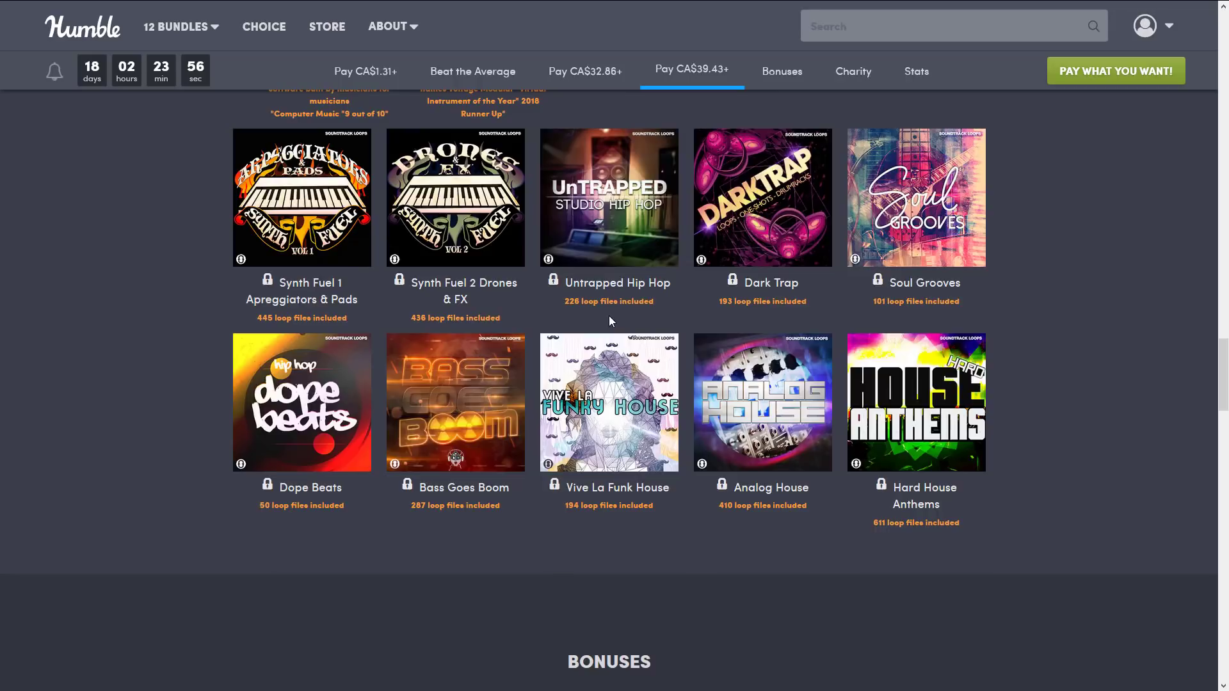
{"action": "key", "text": "alt+Tab"}
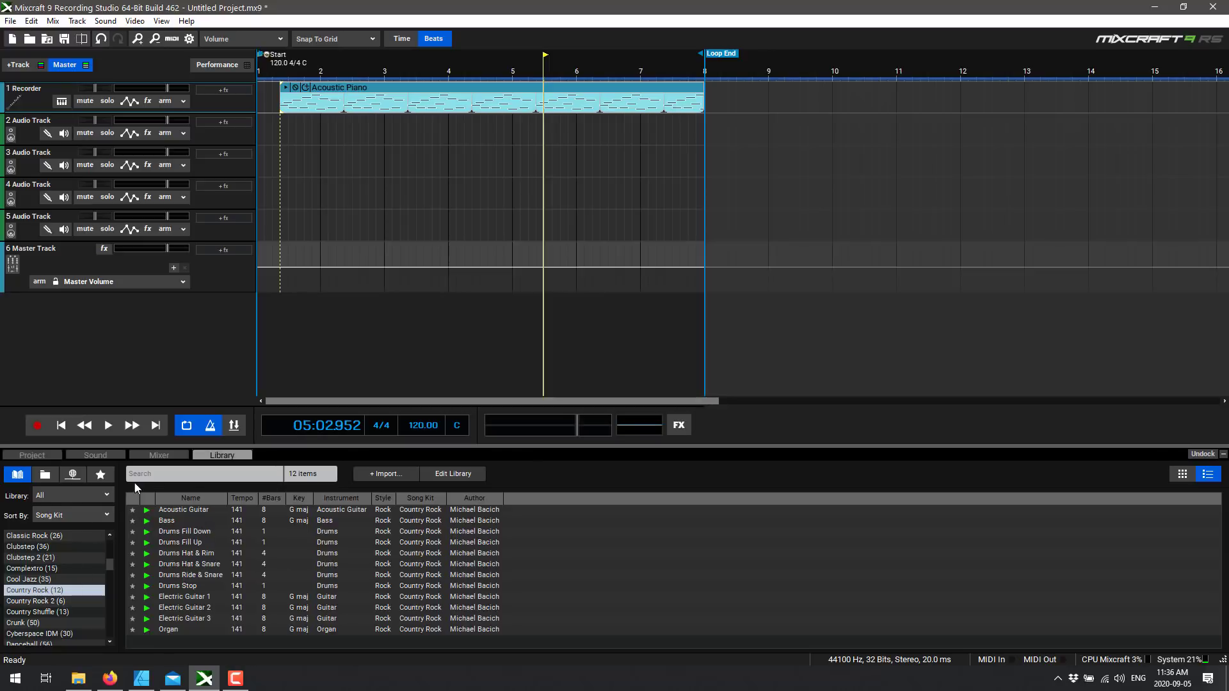
Browse past Disco and Drum N Bass to the 301 Drum Loops and preview Club Dance Beat 1.
{"action": "scroll", "coordinate": [64, 566], "scroll_direction": "up", "scroll_amount": 5}
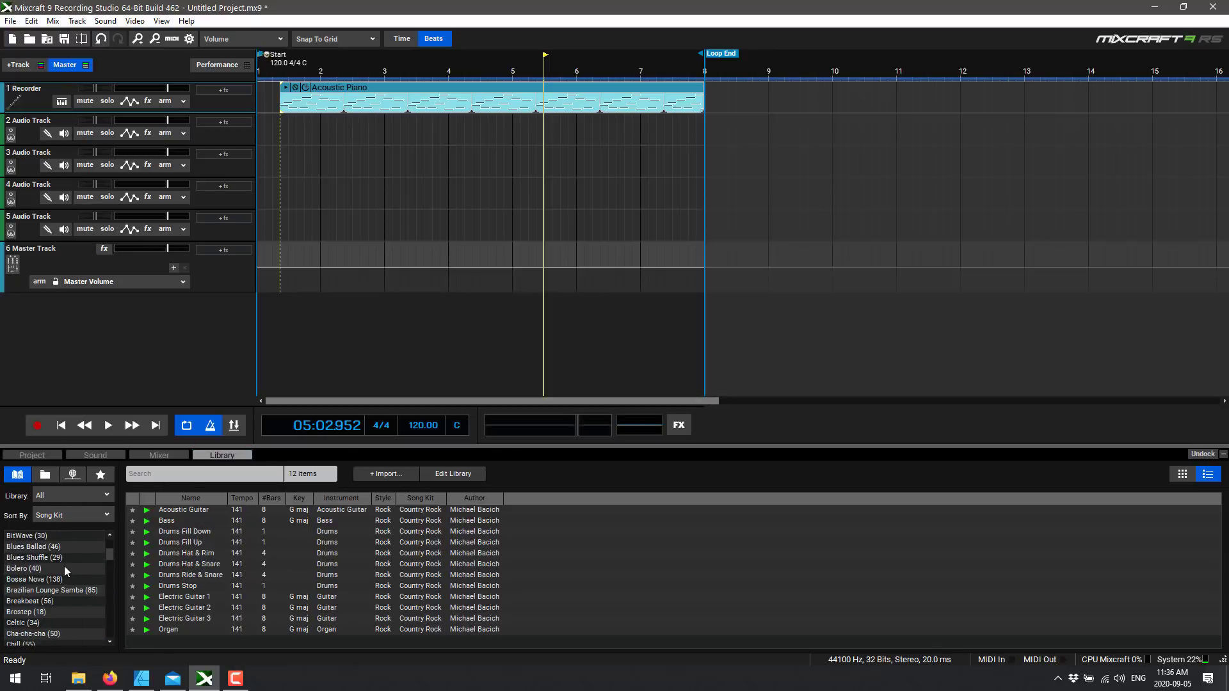
{"action": "scroll", "coordinate": [64, 566], "scroll_direction": "down", "scroll_amount": 5}
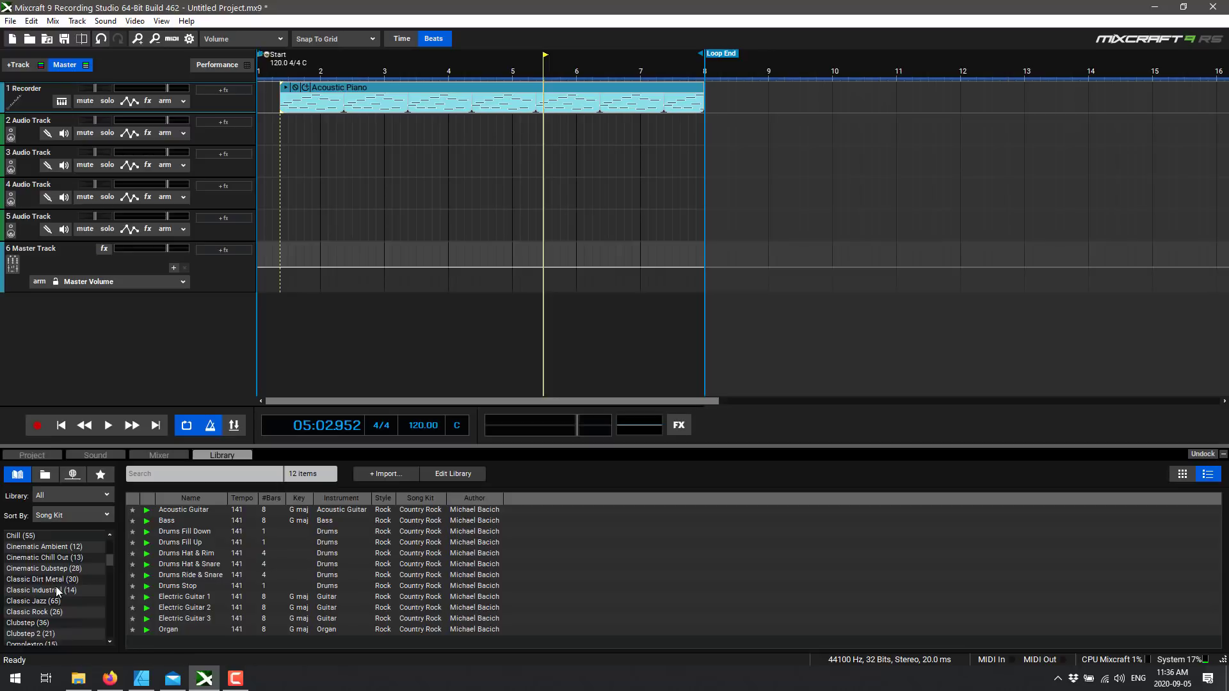
{"action": "scroll", "coordinate": [56, 590], "scroll_direction": "down", "scroll_amount": 5}
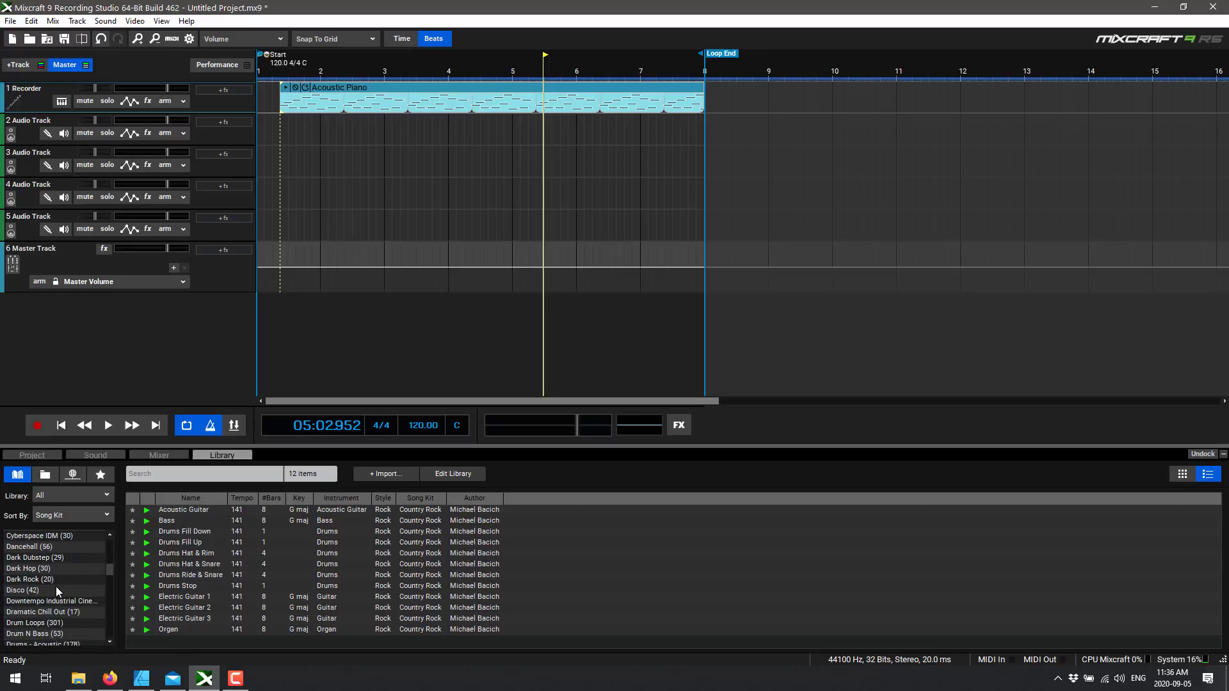
{"action": "scroll", "coordinate": [43, 583], "scroll_direction": "down", "scroll_amount": 1}
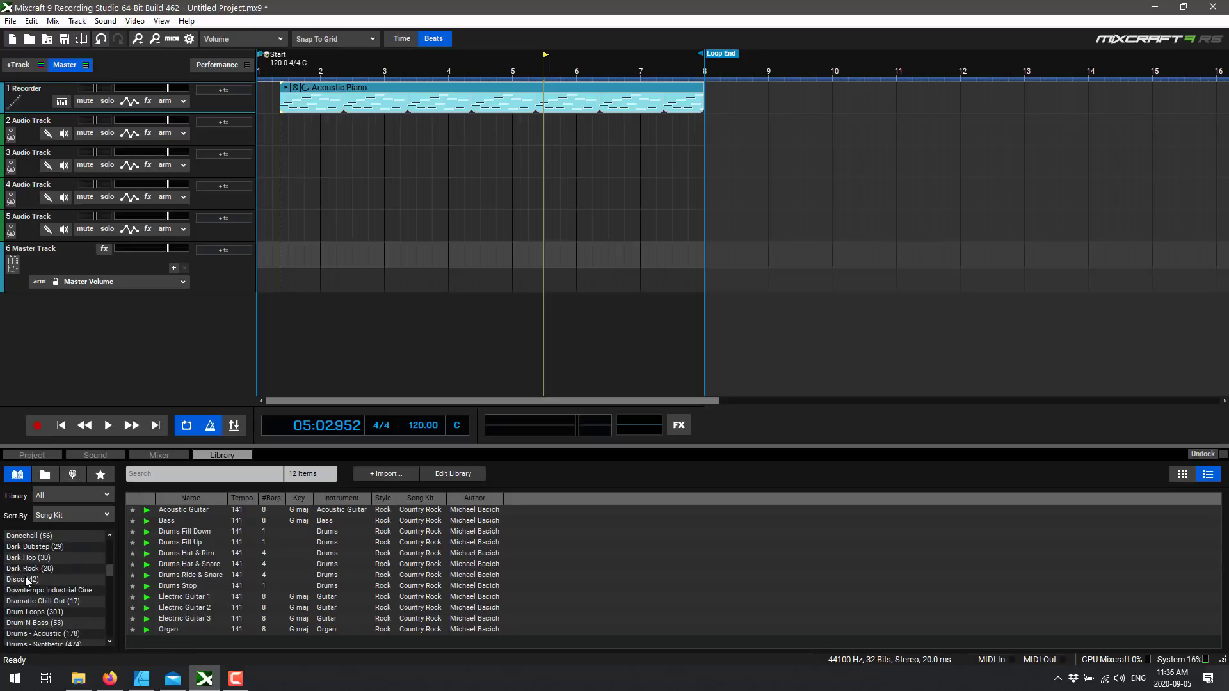
{"action": "left_click", "coordinate": [27, 581]}
{"action": "left_click", "coordinate": [26, 623]}
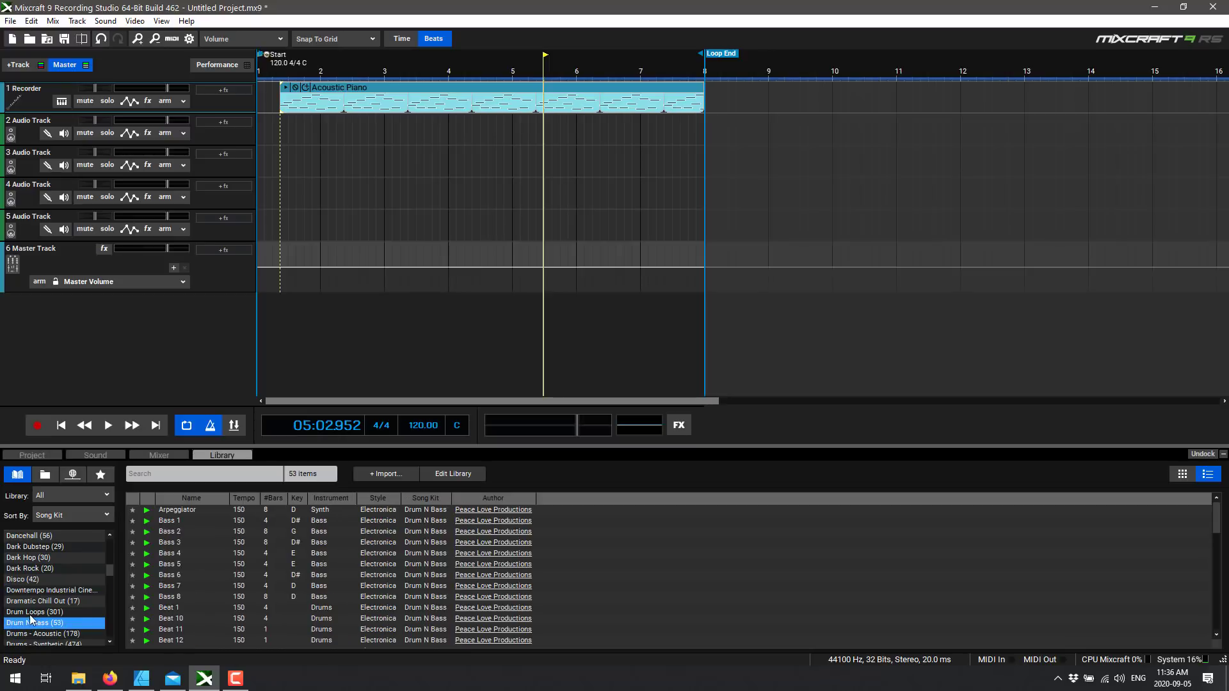
{"action": "left_click", "coordinate": [35, 613]}
{"action": "scroll", "coordinate": [244, 614], "scroll_direction": "down", "scroll_amount": 5}
{"action": "scroll", "coordinate": [275, 580], "scroll_direction": "down", "scroll_amount": 6}
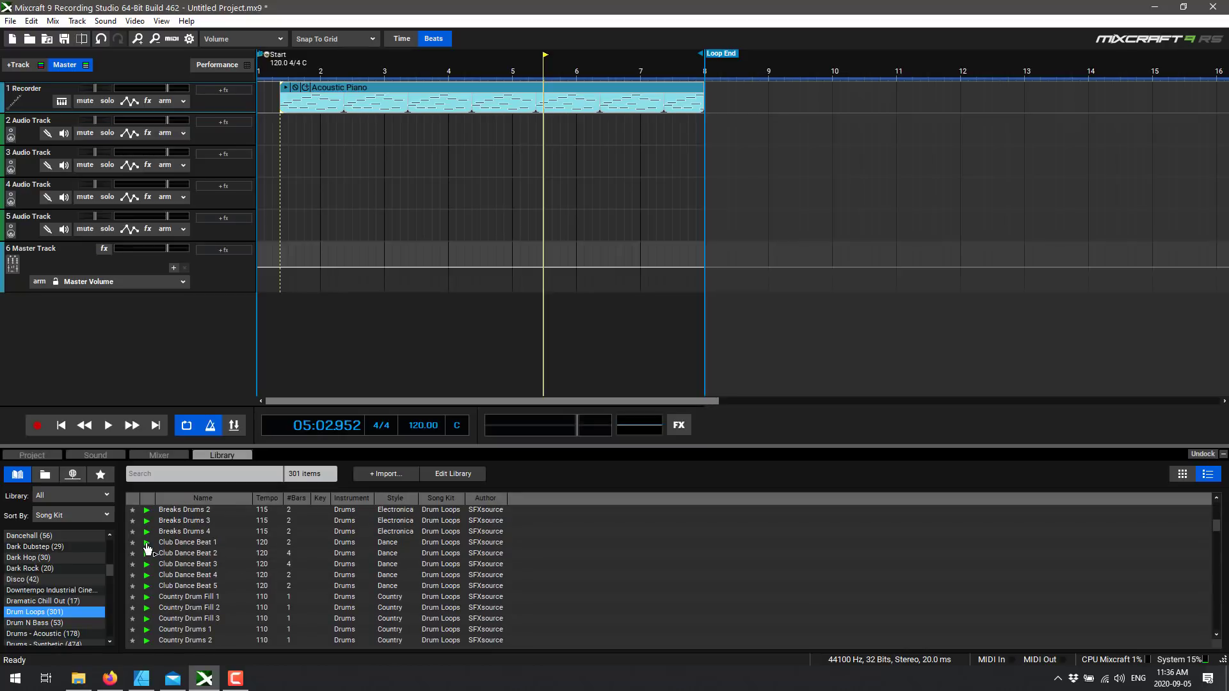
{"action": "left_click", "coordinate": [146, 544]}
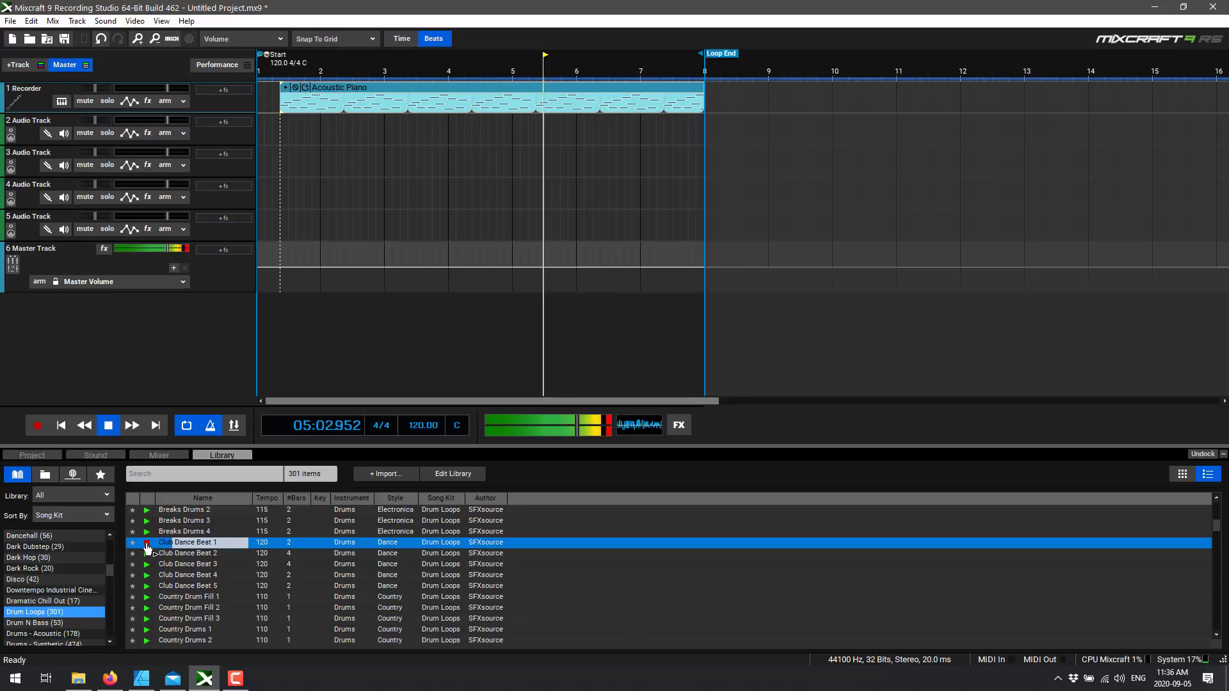
{"action": "left_click", "coordinate": [147, 544]}
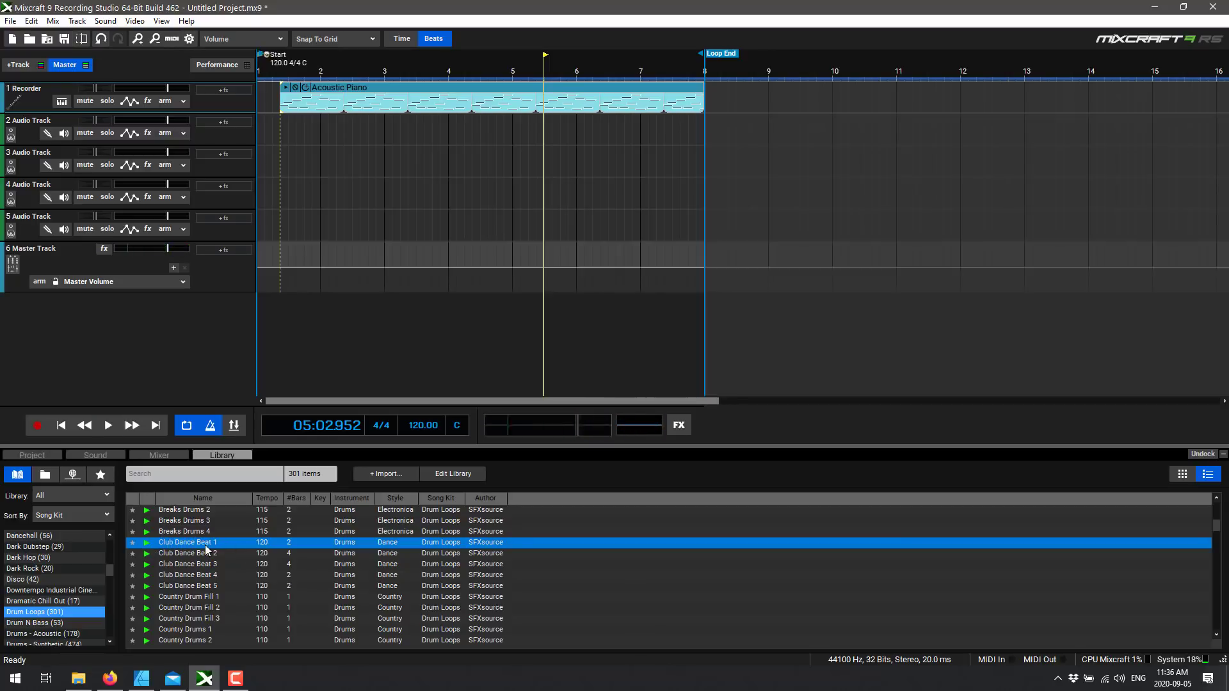
Add Club Dance Beat 1 to track 2 and move both clips to start at bar 1.
{"action": "left_click_drag", "start_coordinate": [207, 549], "coordinate": [704, 131]}
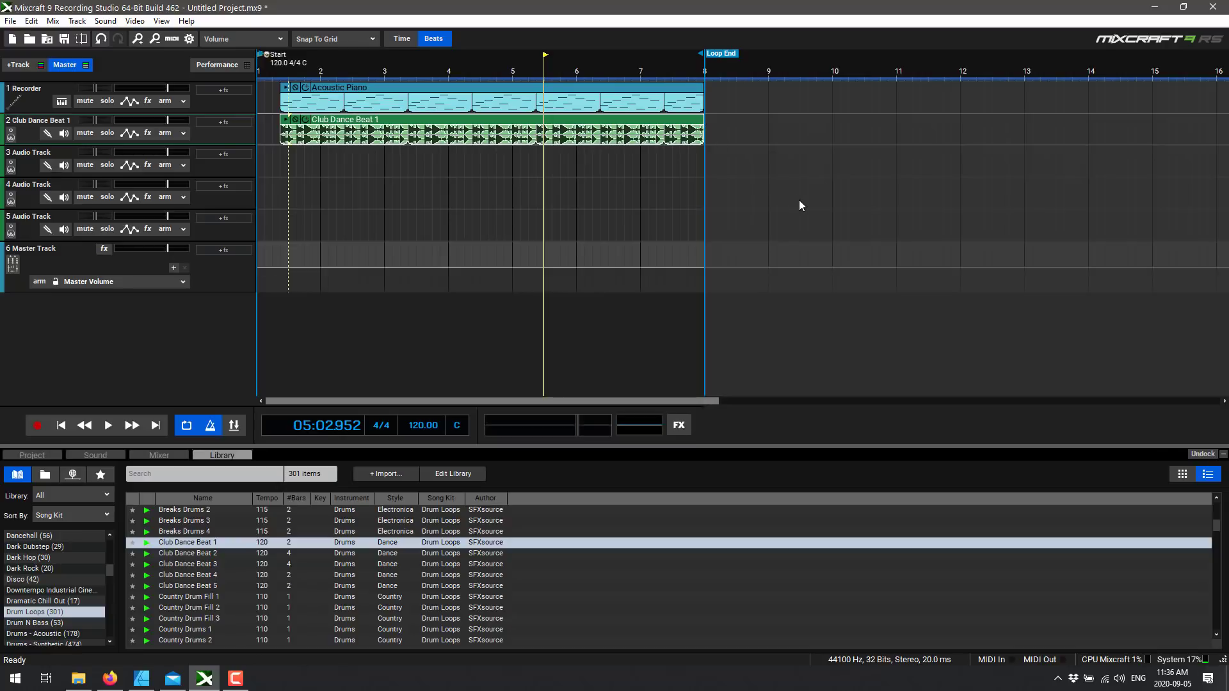
{"action": "left_click_drag", "start_coordinate": [795, 201], "coordinate": [392, 91]}
{"action": "left_click_drag", "start_coordinate": [392, 91], "coordinate": [330, 89]}
Play the piano and drums together from near the start, then show the mixer.
{"action": "left_click", "coordinate": [276, 77]}
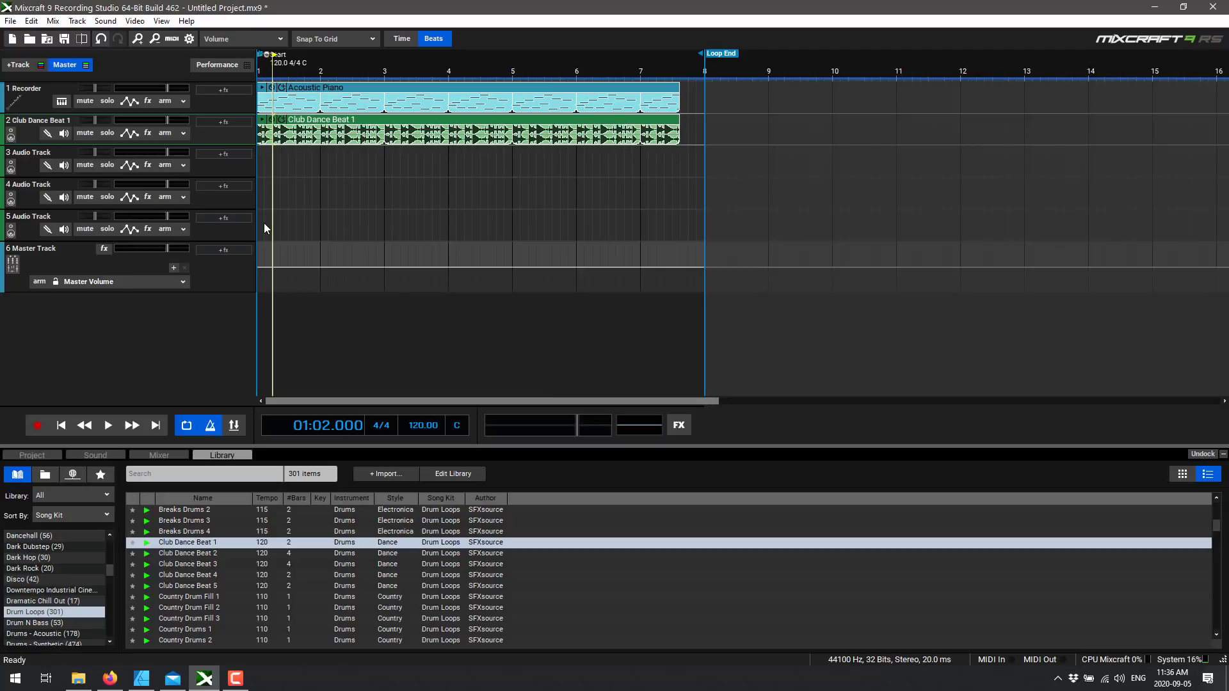
{"action": "left_click", "coordinate": [109, 425]}
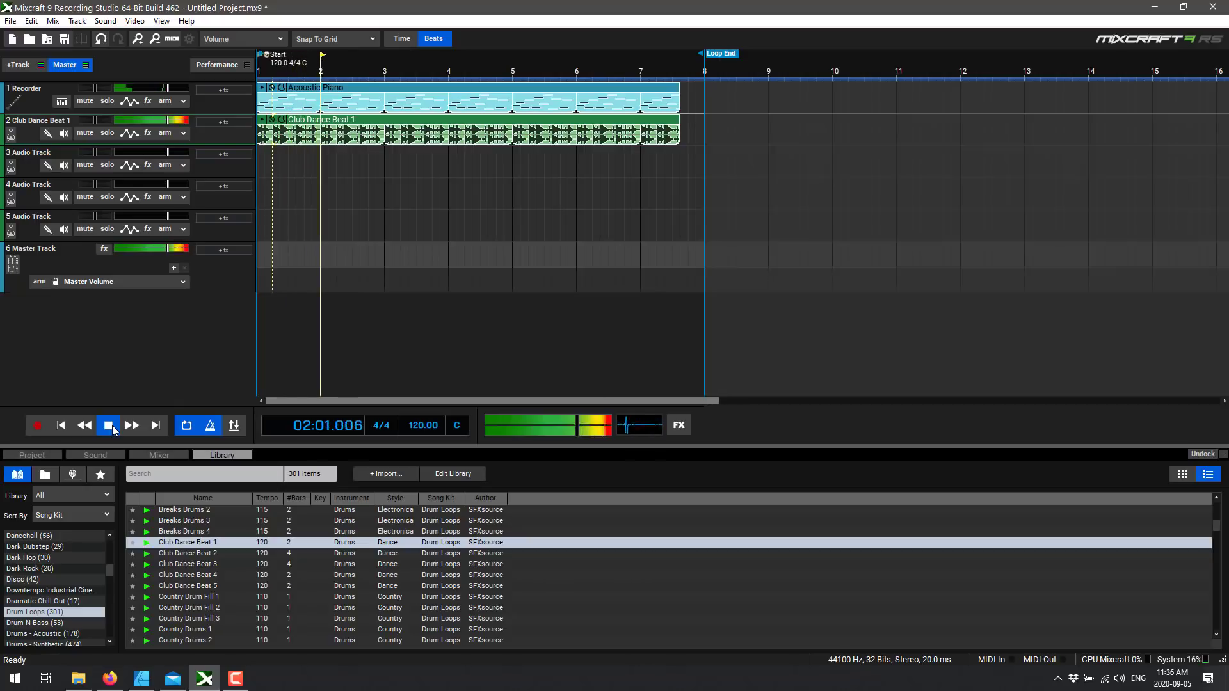
{"action": "left_click", "coordinate": [109, 425]}
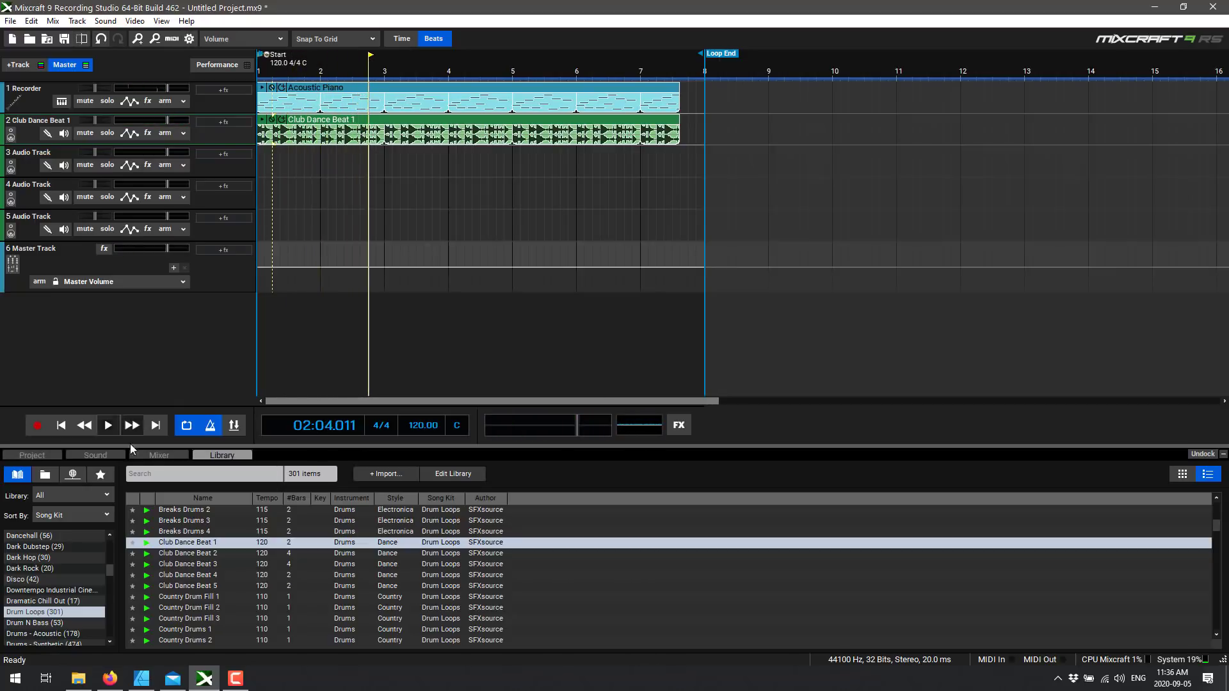
{"action": "left_click", "coordinate": [159, 455]}
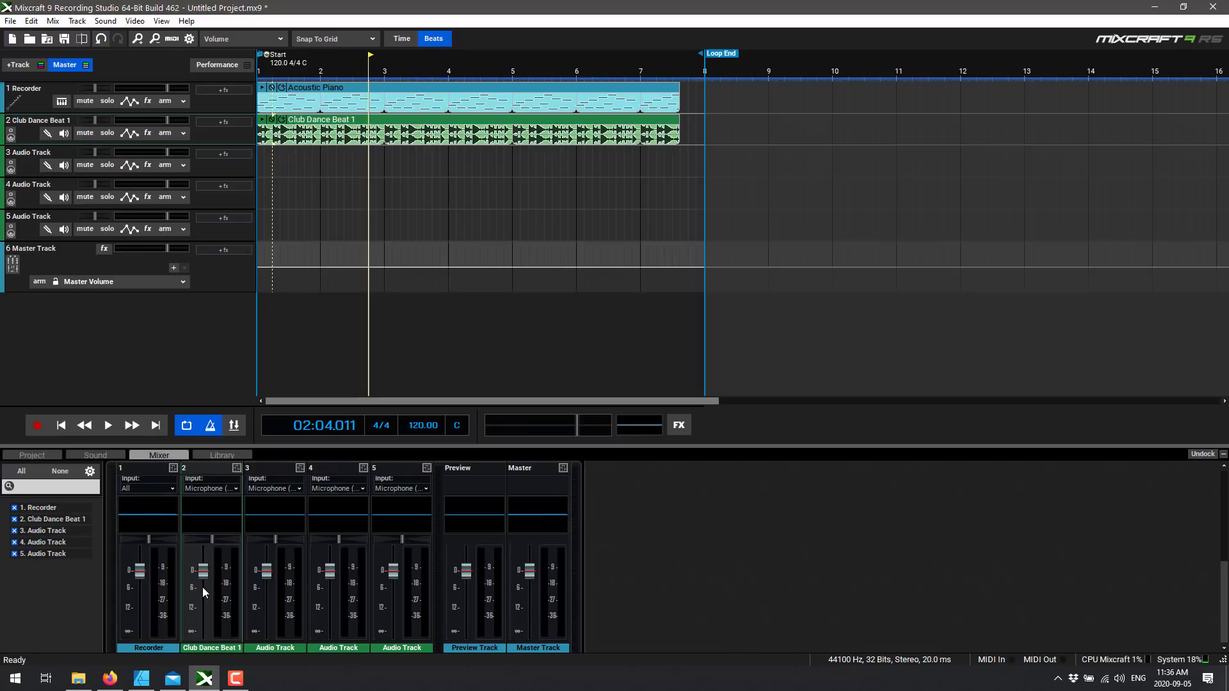
Lower Club Dance Beat 1 to -5.4 dB, audition the balance, and open the Recorder track's effects.
{"action": "left_click_drag", "start_coordinate": [203, 571], "coordinate": [205, 591]}
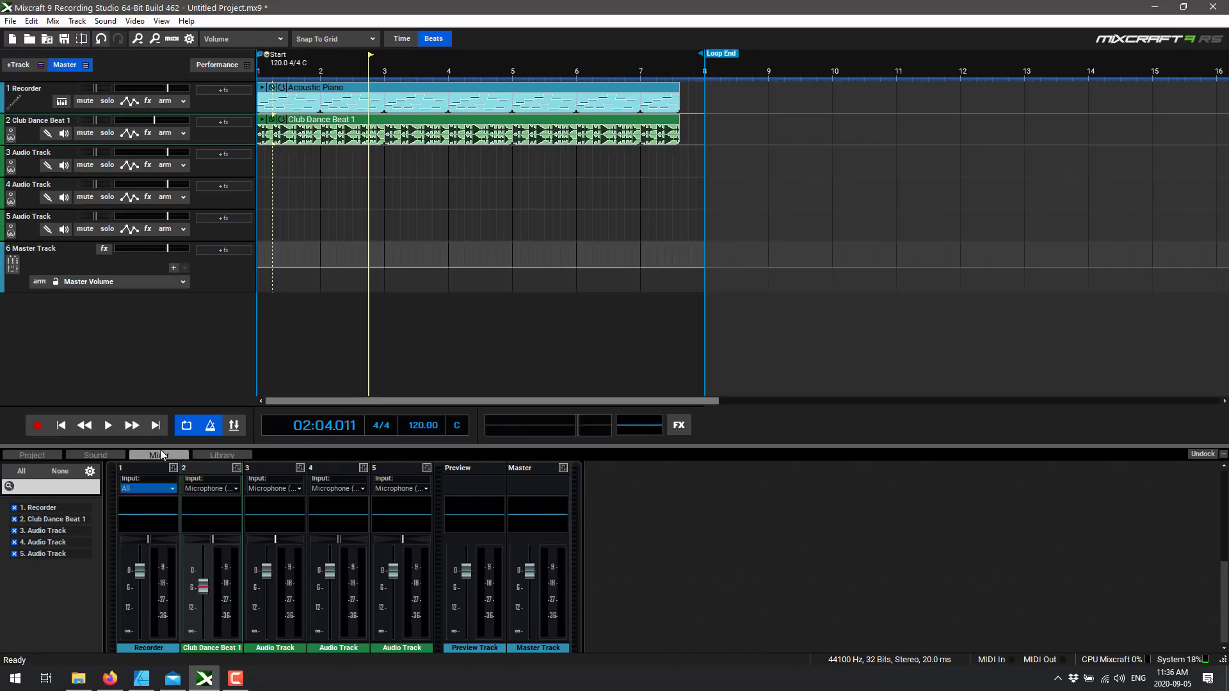
{"action": "left_click", "coordinate": [108, 425]}
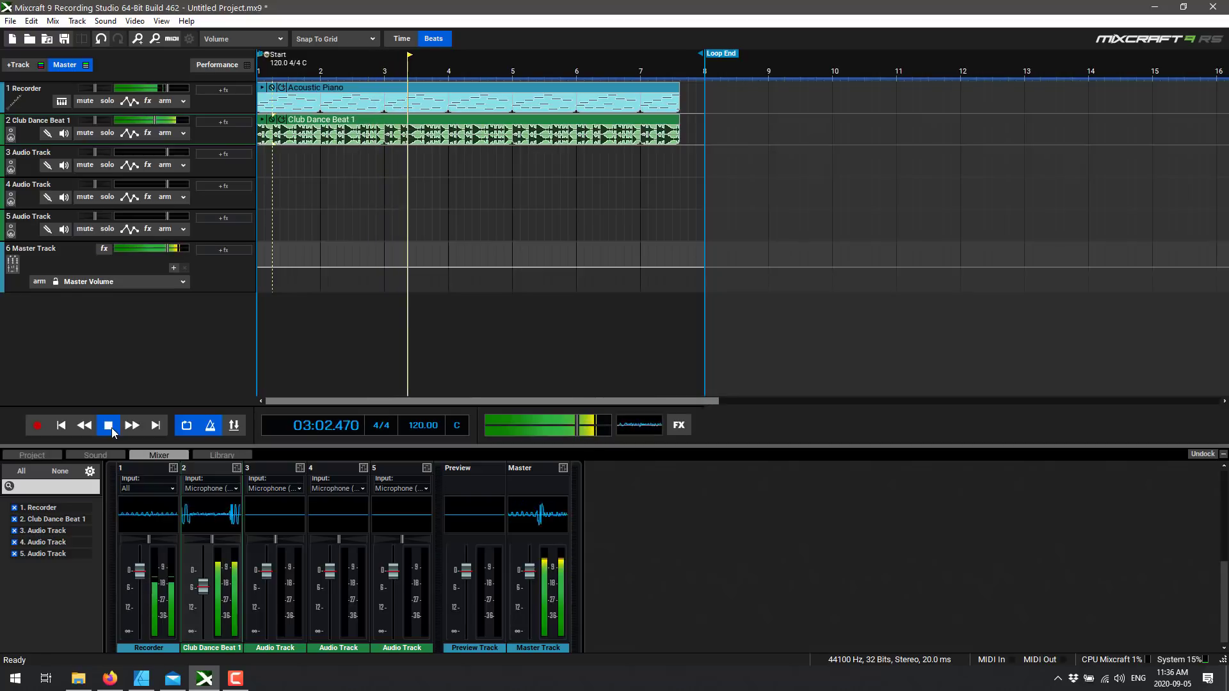
{"action": "left_click", "coordinate": [109, 427]}
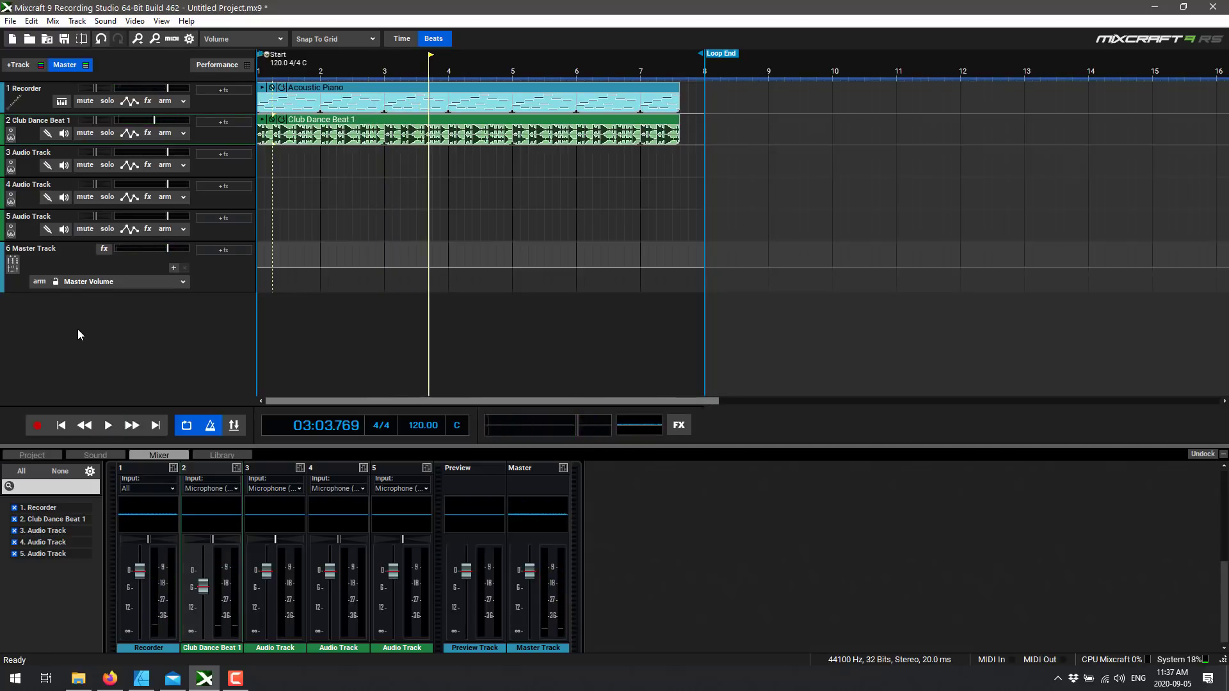
{"action": "left_click", "coordinate": [149, 100]}
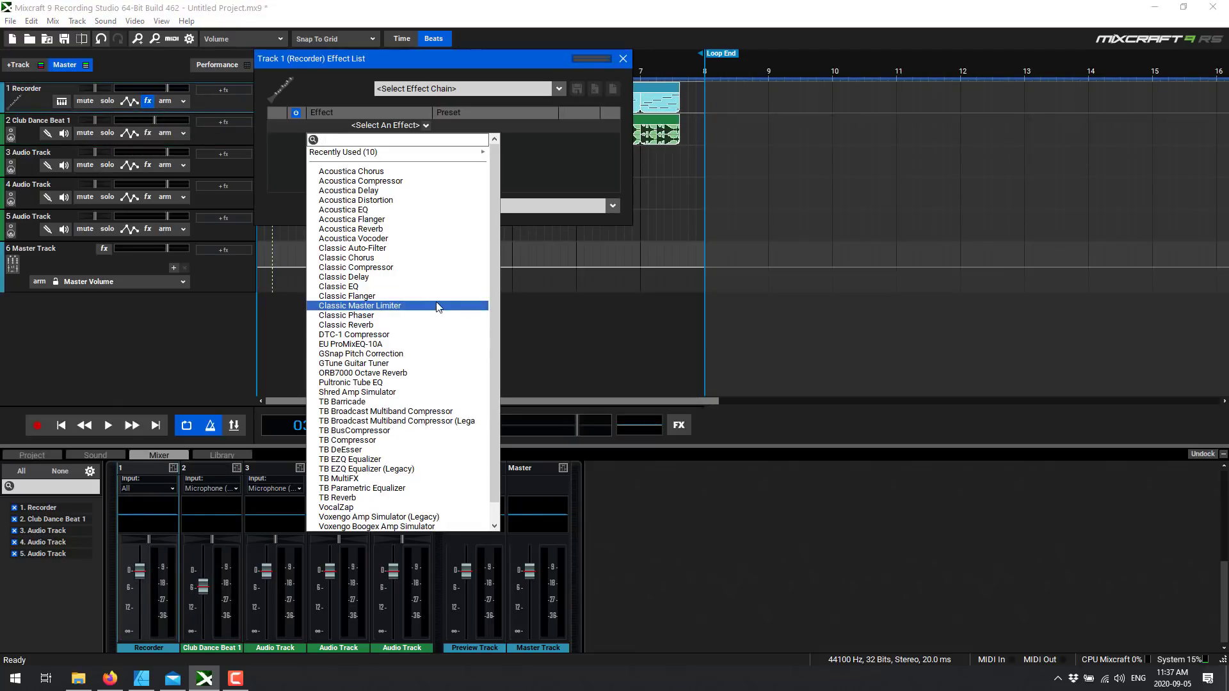
Add a Classic Flanger with the Electric Guitar #1 preset to the Recorder track, audition it, and close its window.
{"action": "scroll", "coordinate": [437, 293], "scroll_direction": "down", "scroll_amount": 1}
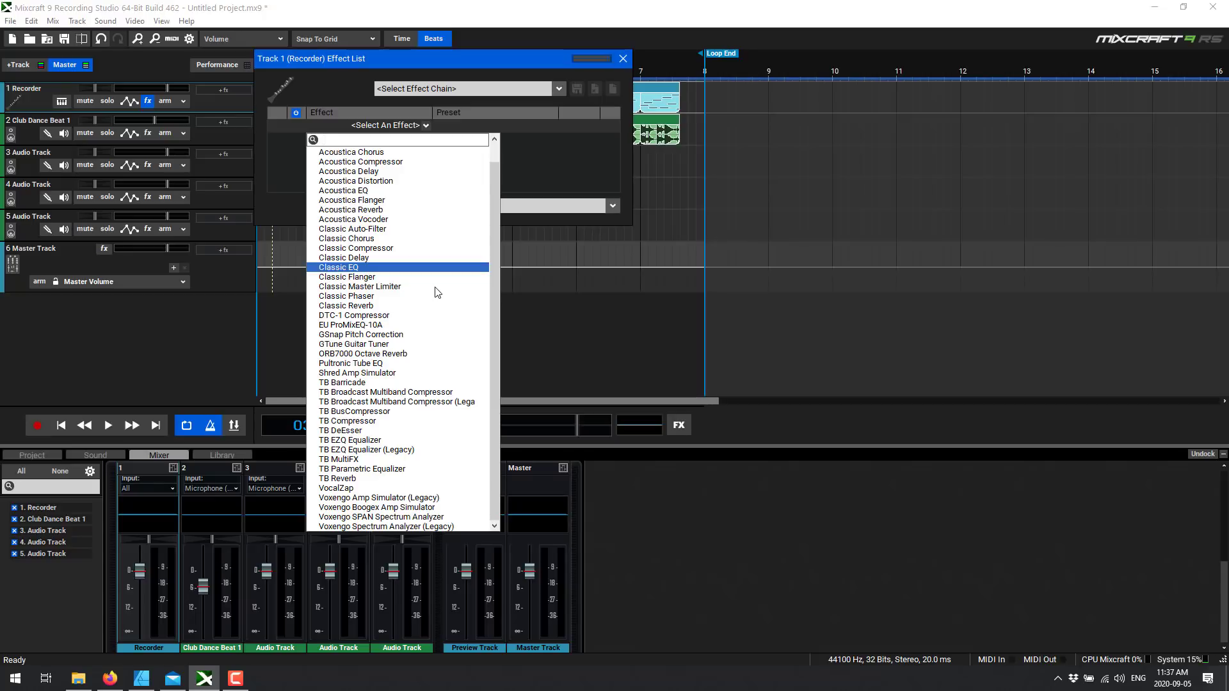
{"action": "scroll", "coordinate": [452, 289], "scroll_direction": "up", "scroll_amount": 1}
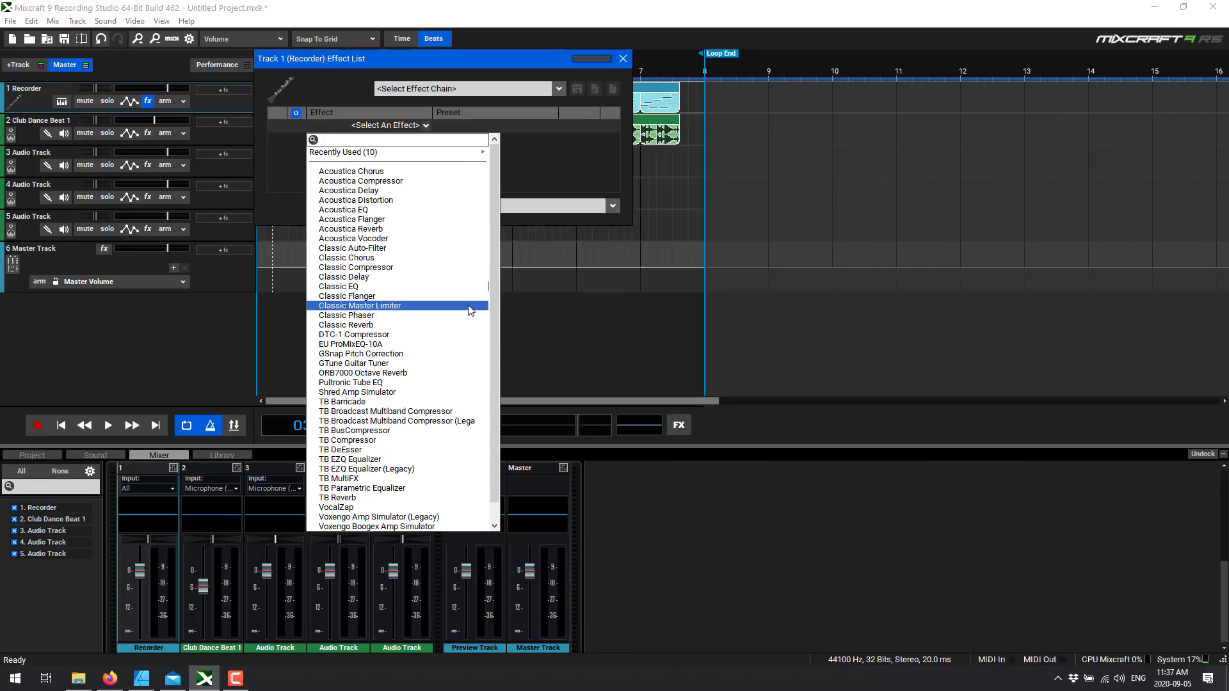
{"action": "left_click", "coordinate": [355, 298]}
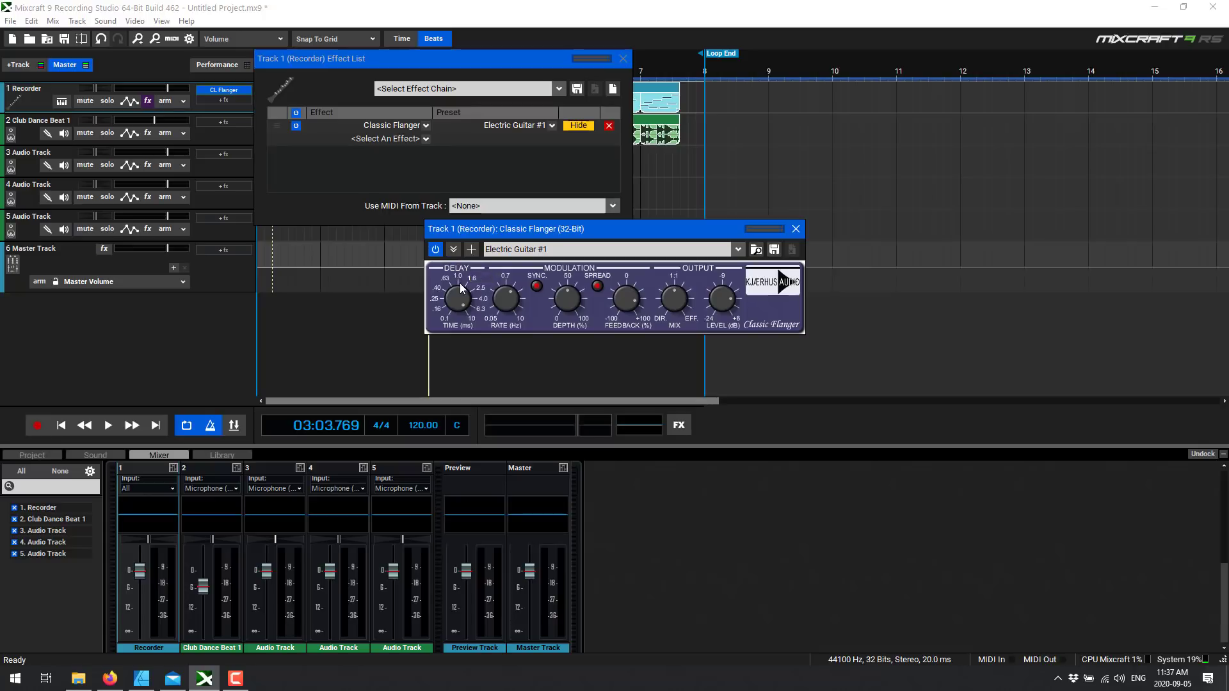
{"action": "mouse_move", "coordinate": [508, 311]}
{"action": "mouse_move", "coordinate": [622, 293]}
{"action": "left_click", "coordinate": [108, 426]}
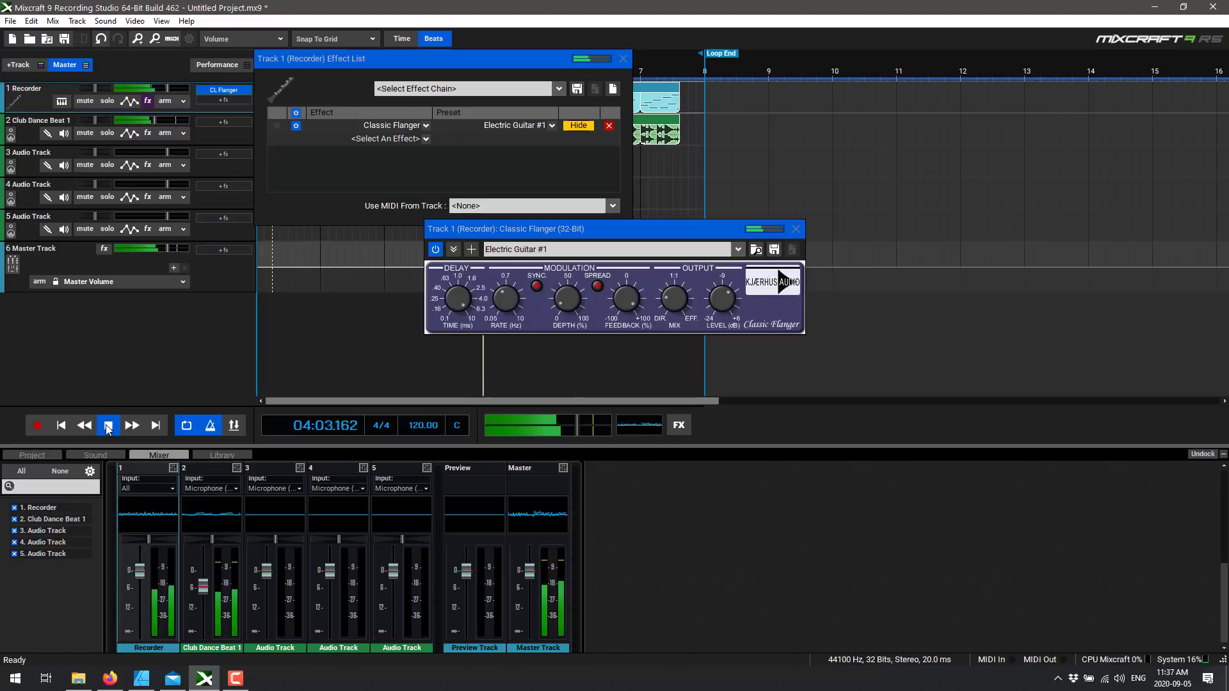
{"action": "left_click", "coordinate": [108, 425]}
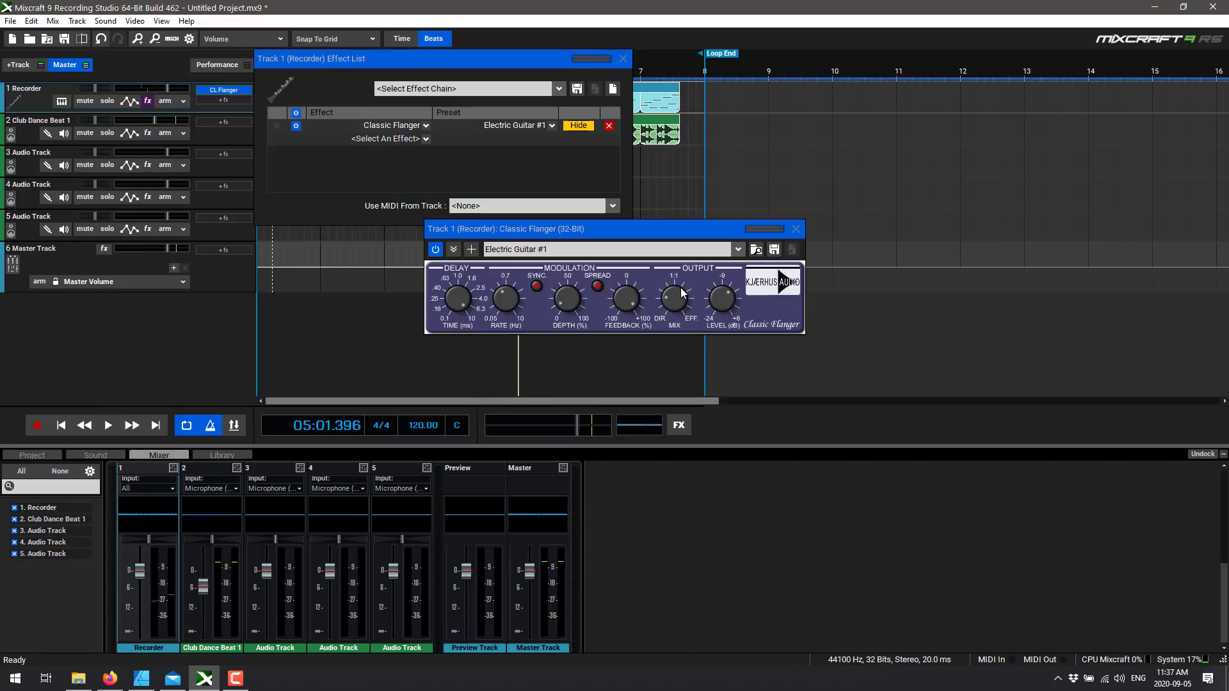
{"action": "left_click", "coordinate": [795, 228]}
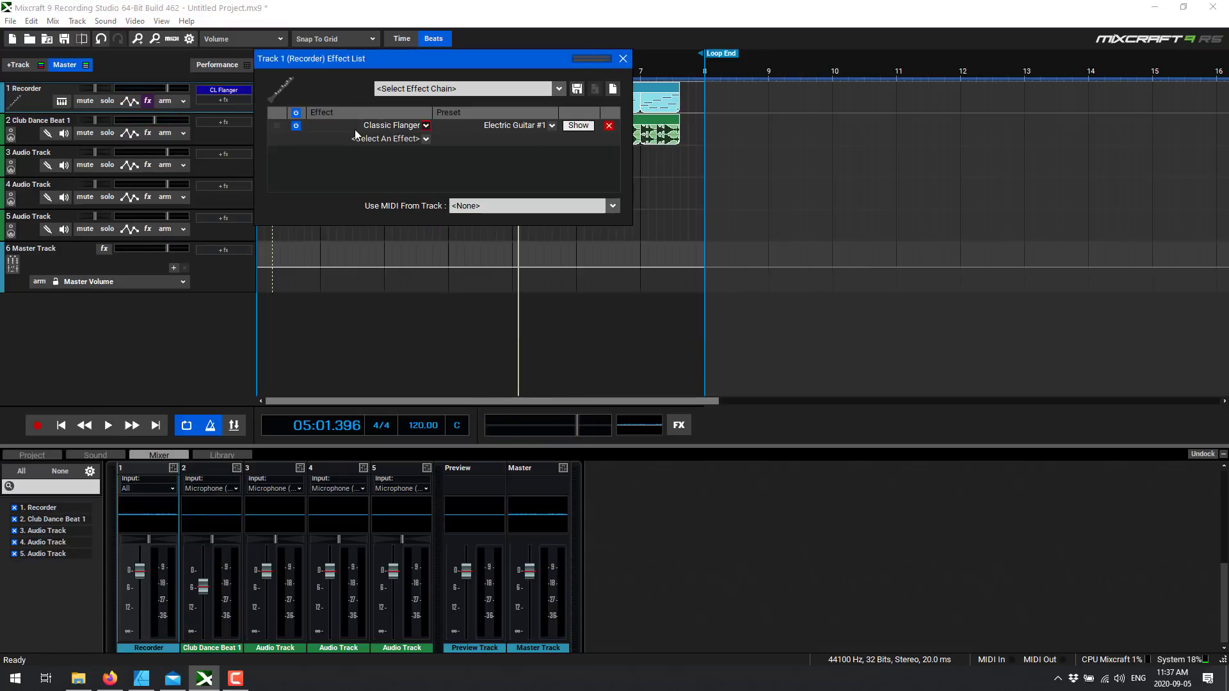
Add an Acoustica Reverb after the flanger with 79 reverberation and 38 wet mix, then audition it.
{"action": "left_click", "coordinate": [426, 139]}
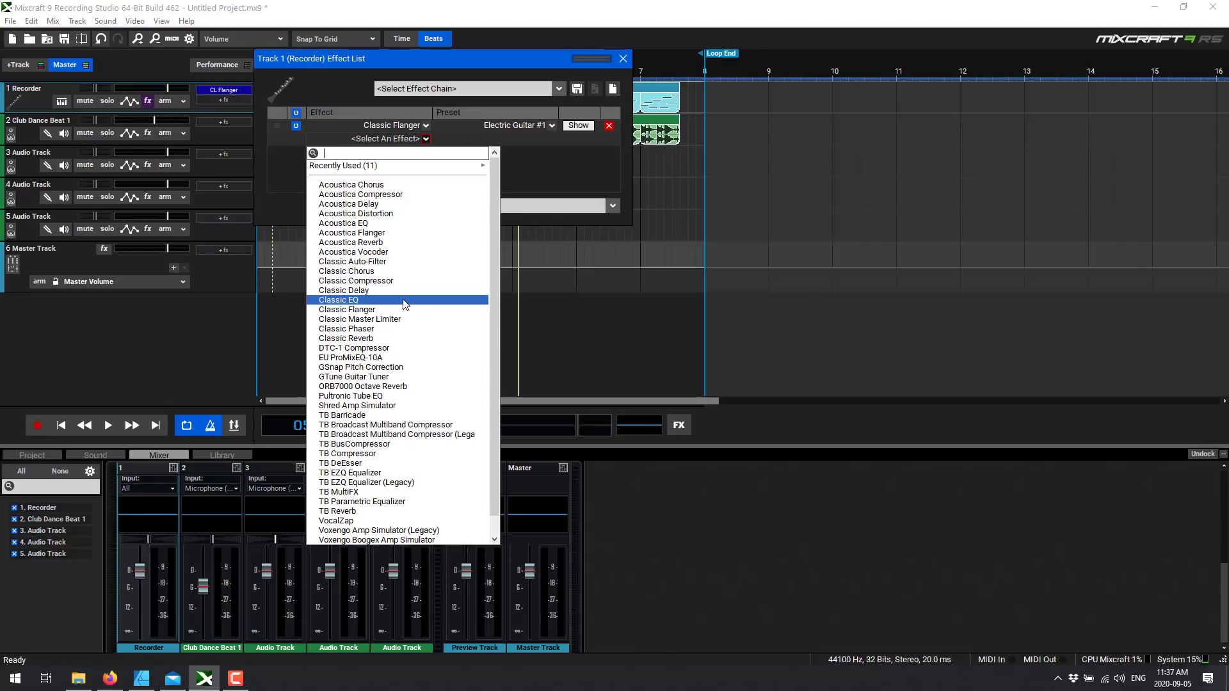
{"action": "left_click", "coordinate": [348, 243]}
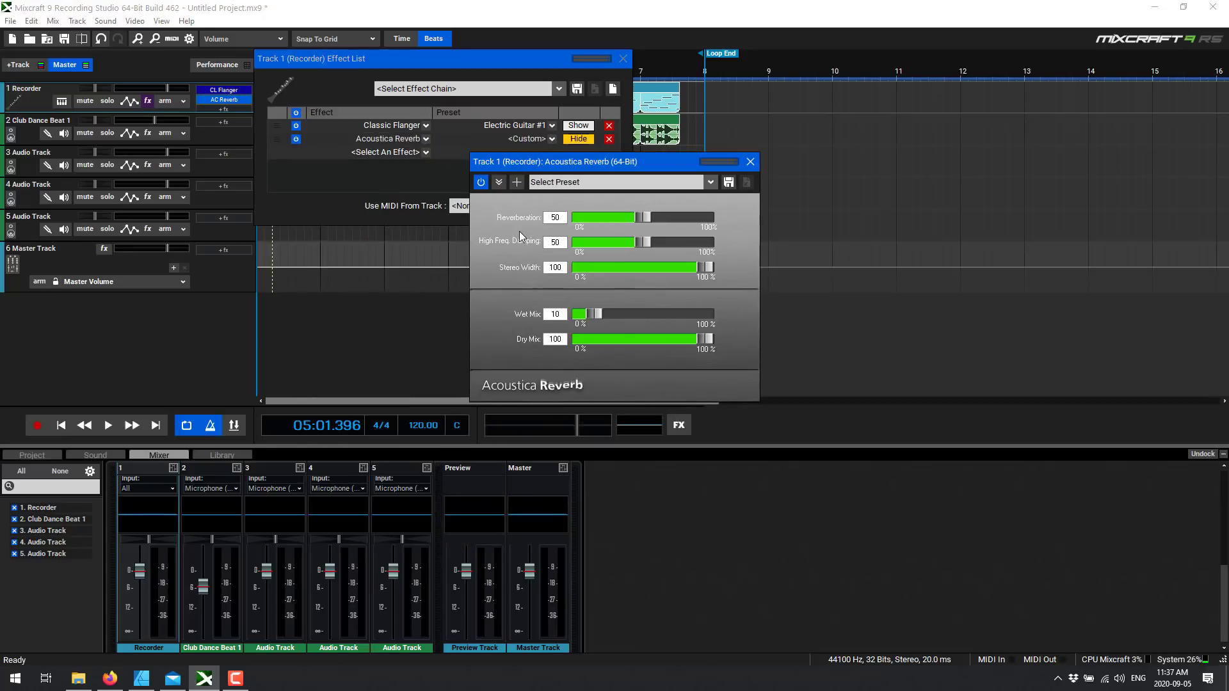
{"action": "left_click_drag", "start_coordinate": [594, 314], "coordinate": [614, 316]}
{"action": "left_click_drag", "start_coordinate": [646, 217], "coordinate": [674, 217]}
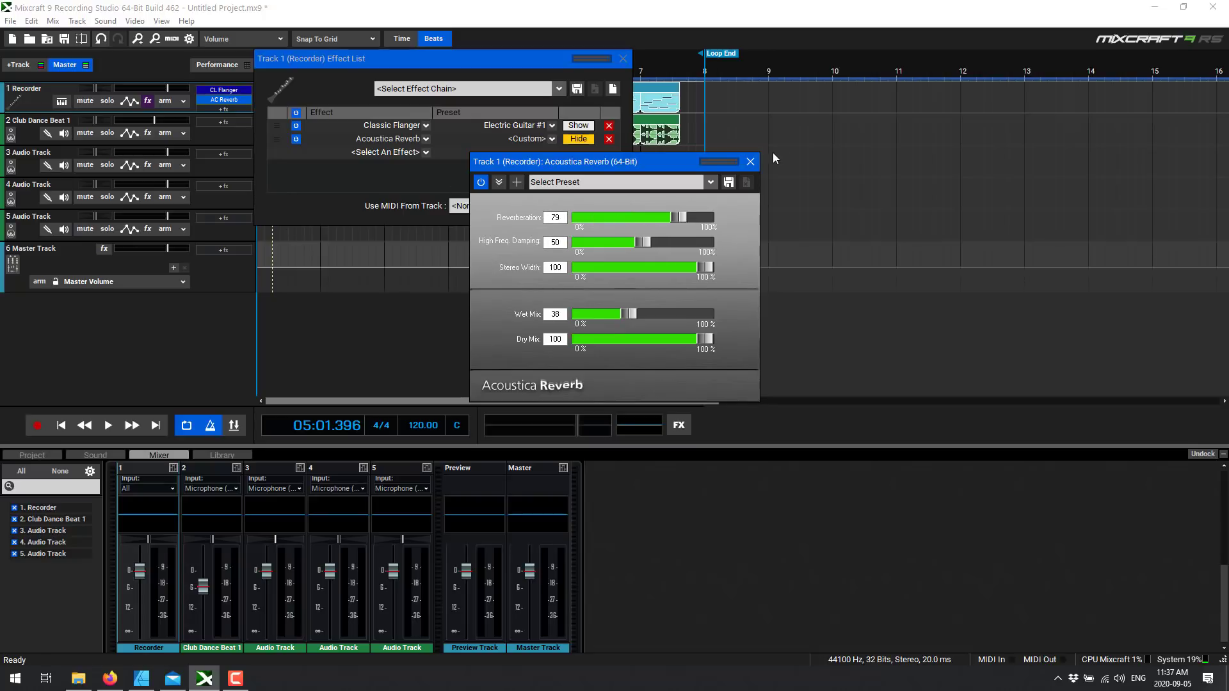
{"action": "left_click", "coordinate": [107, 427]}
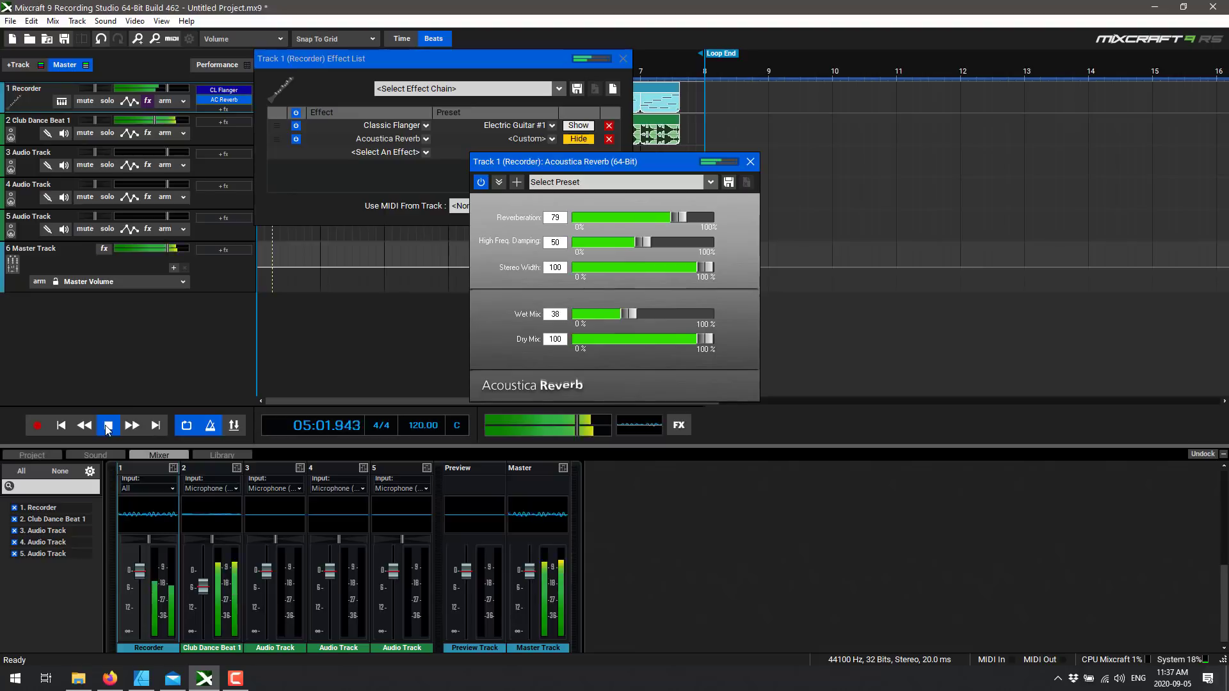
{"action": "left_click", "coordinate": [106, 424]}
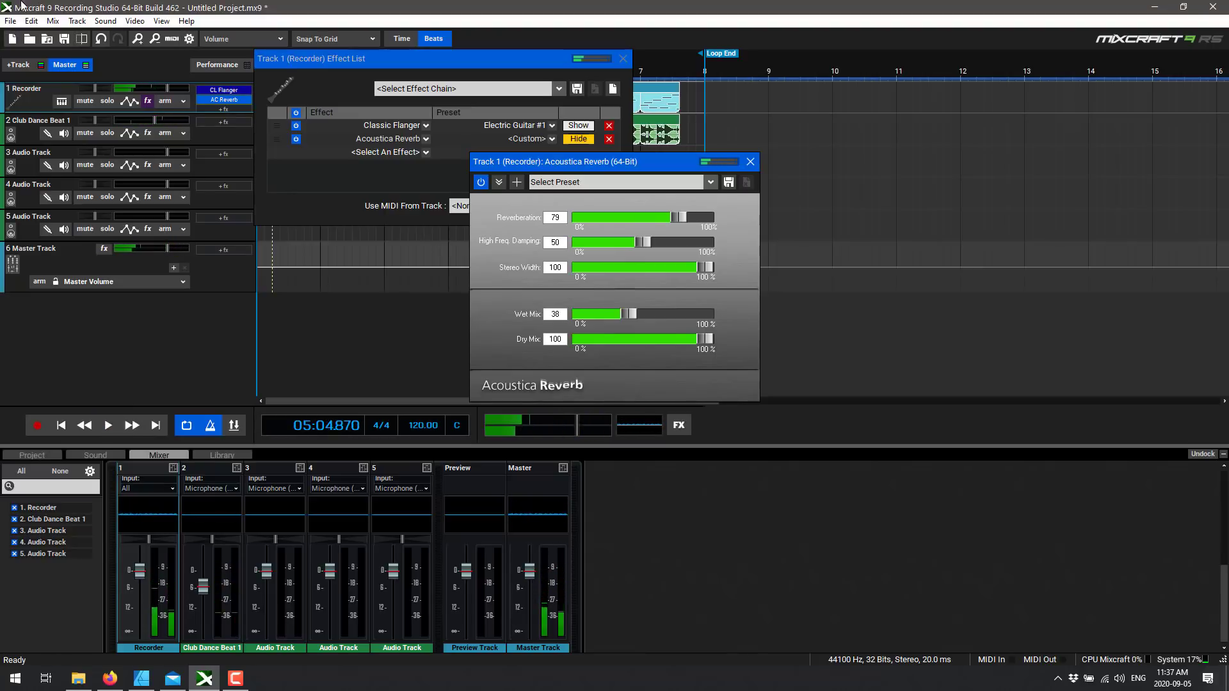
Solo the Recorder track to hear its reverb, then unsolo it and play the mix without the piano.
{"action": "left_click", "coordinate": [107, 102]}
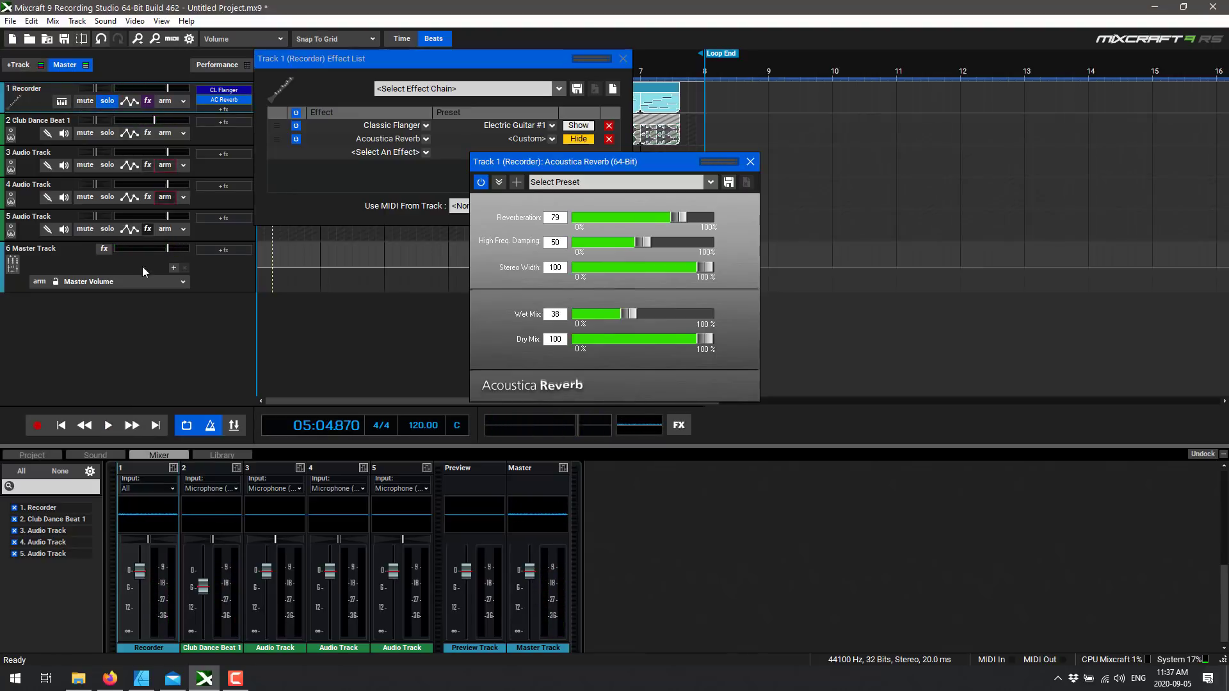
{"action": "left_click", "coordinate": [109, 426]}
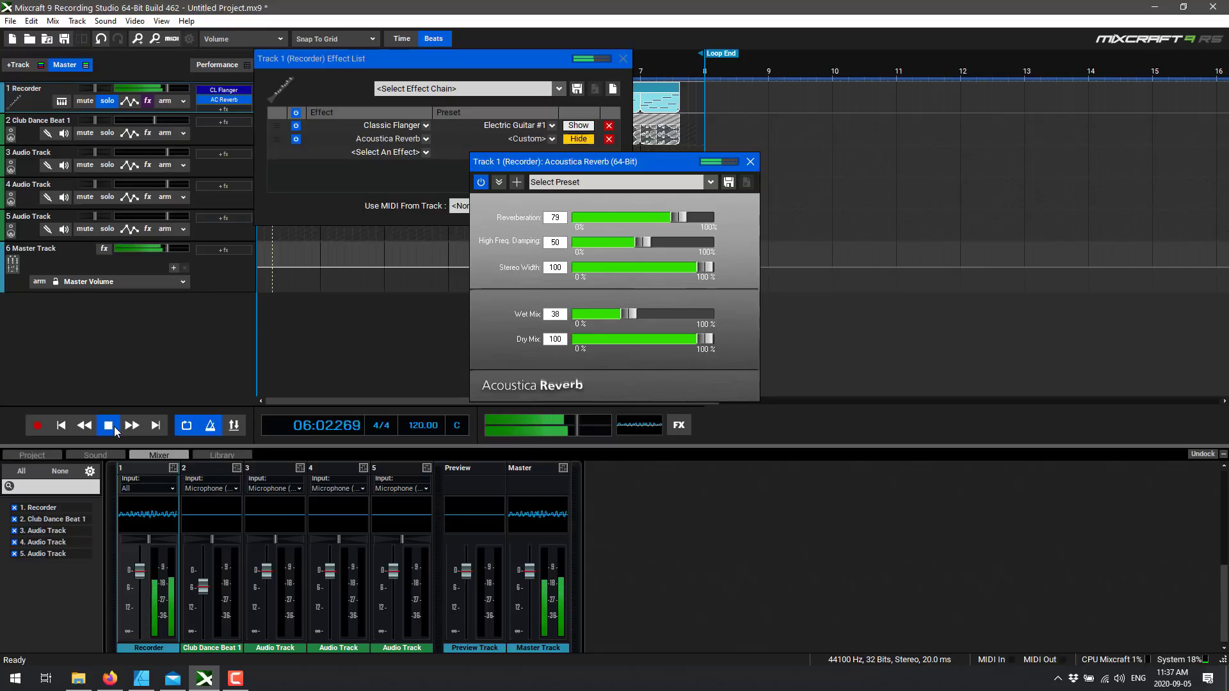
{"action": "key", "text": "space"}
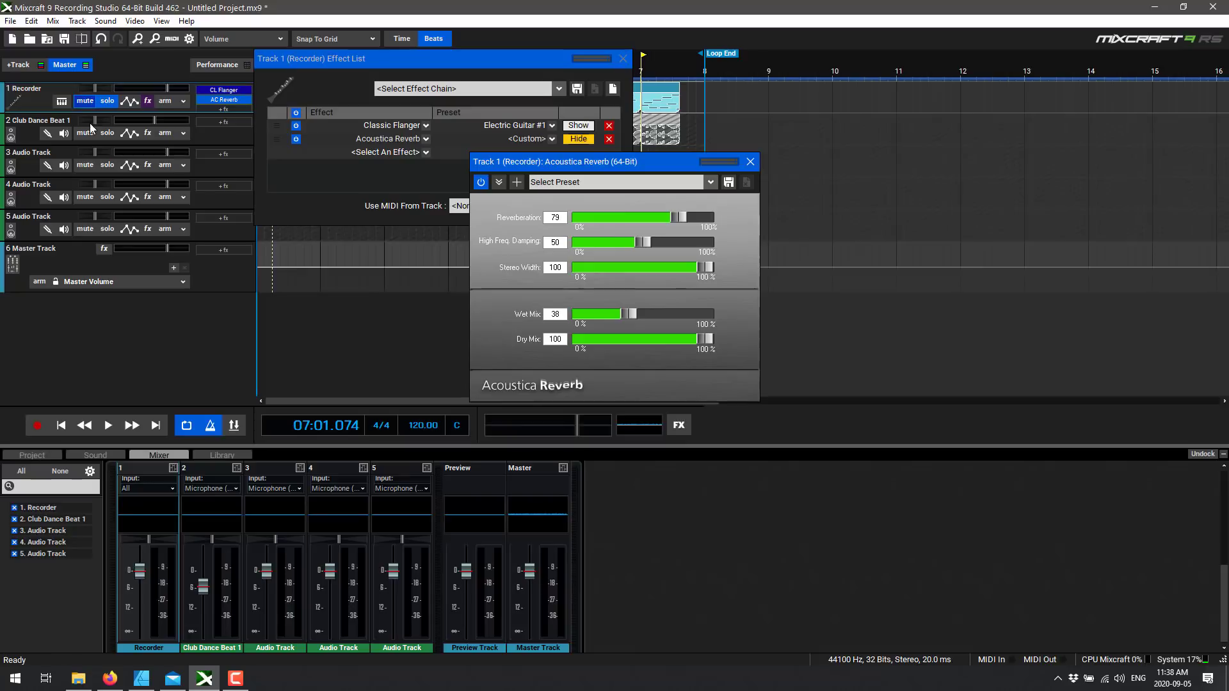
{"action": "left_click", "coordinate": [106, 101]}
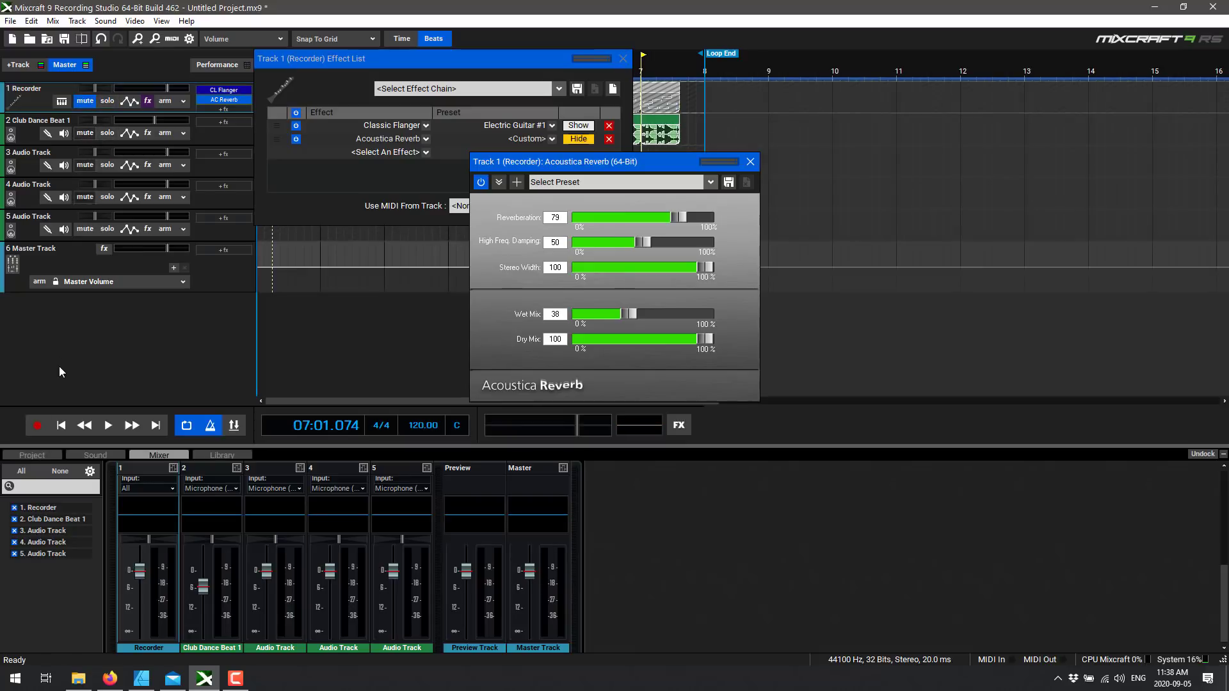
{"action": "left_click", "coordinate": [105, 425]}
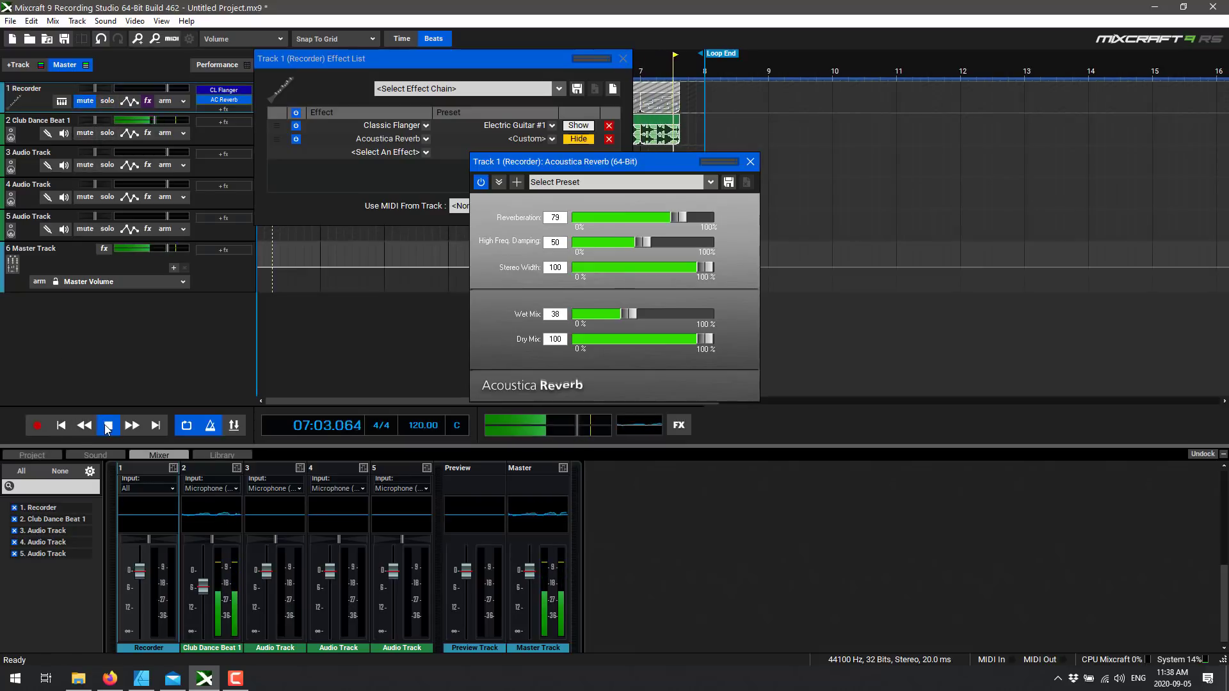
{"action": "left_click", "coordinate": [107, 425]}
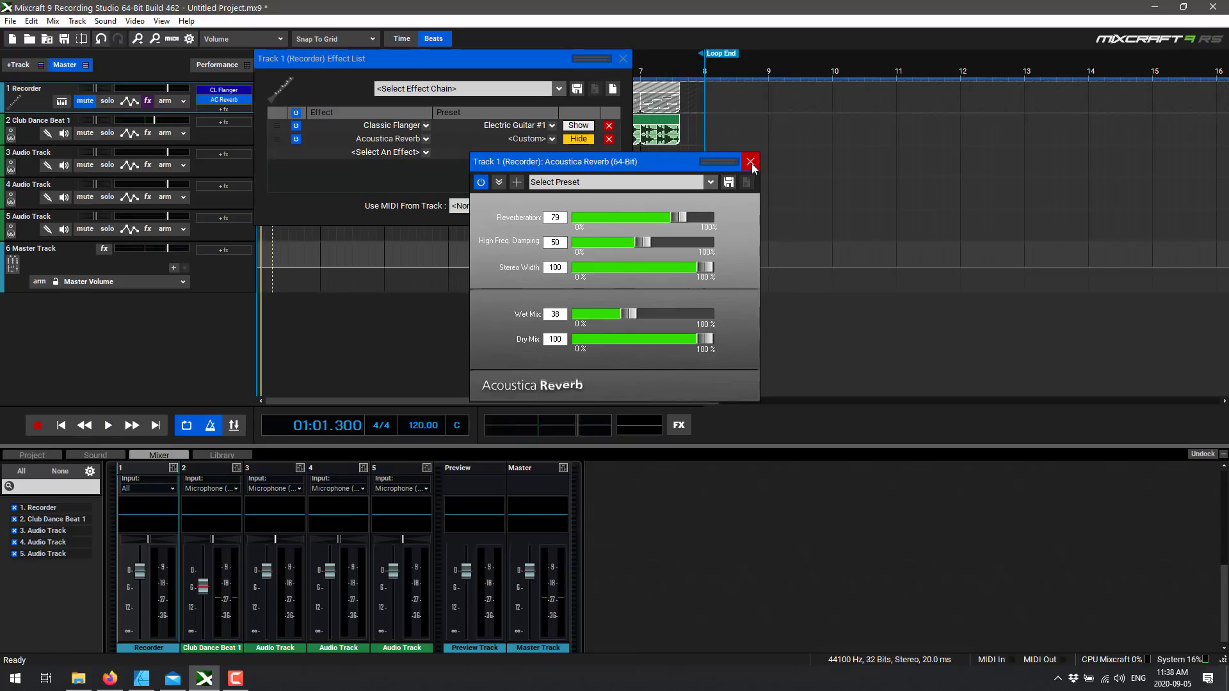
Close the Acoustica Reverb and Effect List windows, then show the Library's Vocal Grooves loops.
{"action": "left_click", "coordinate": [750, 161]}
{"action": "left_click", "coordinate": [623, 58]}
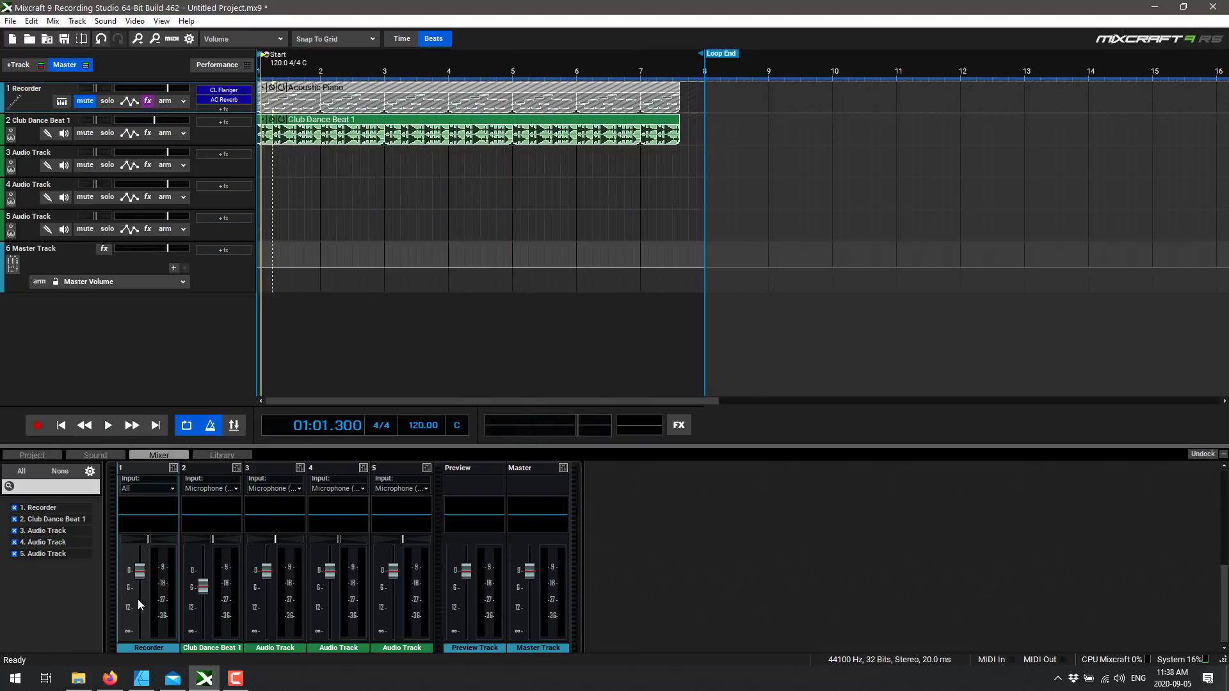
{"action": "left_click", "coordinate": [223, 456]}
{"action": "scroll", "coordinate": [163, 567], "scroll_direction": "down", "scroll_amount": 6}
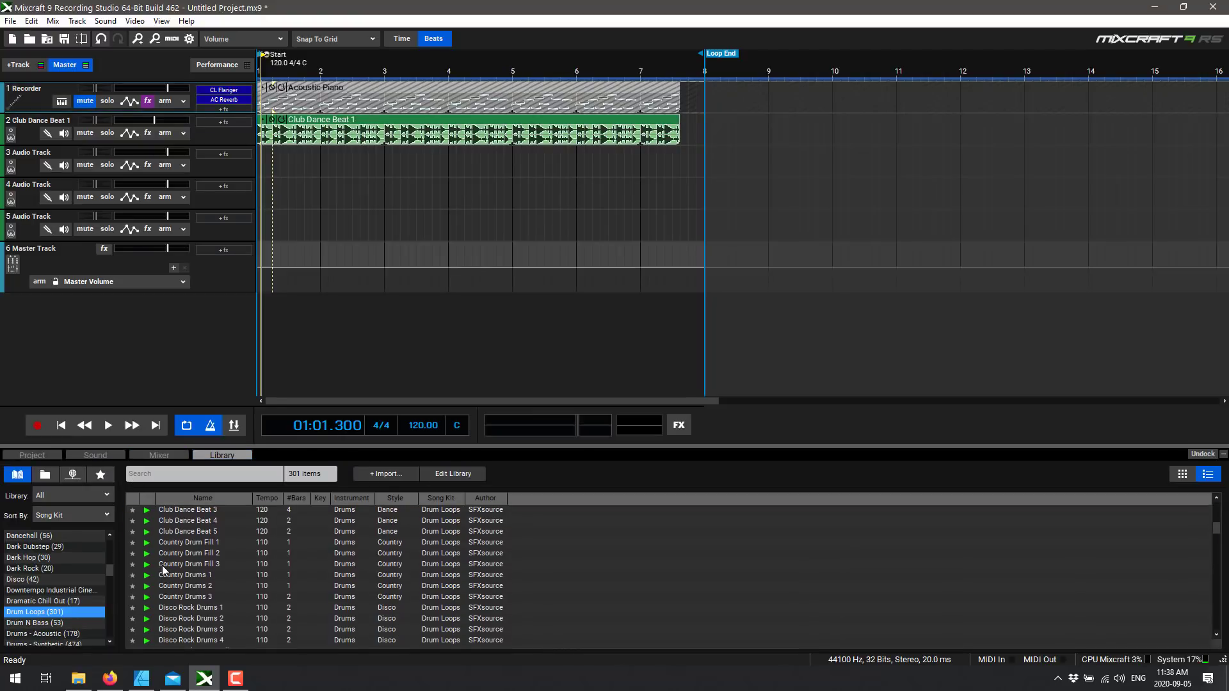
{"action": "scroll", "coordinate": [76, 596], "scroll_direction": "down", "scroll_amount": 2}
{"action": "scroll", "coordinate": [73, 601], "scroll_direction": "down", "scroll_amount": 1}
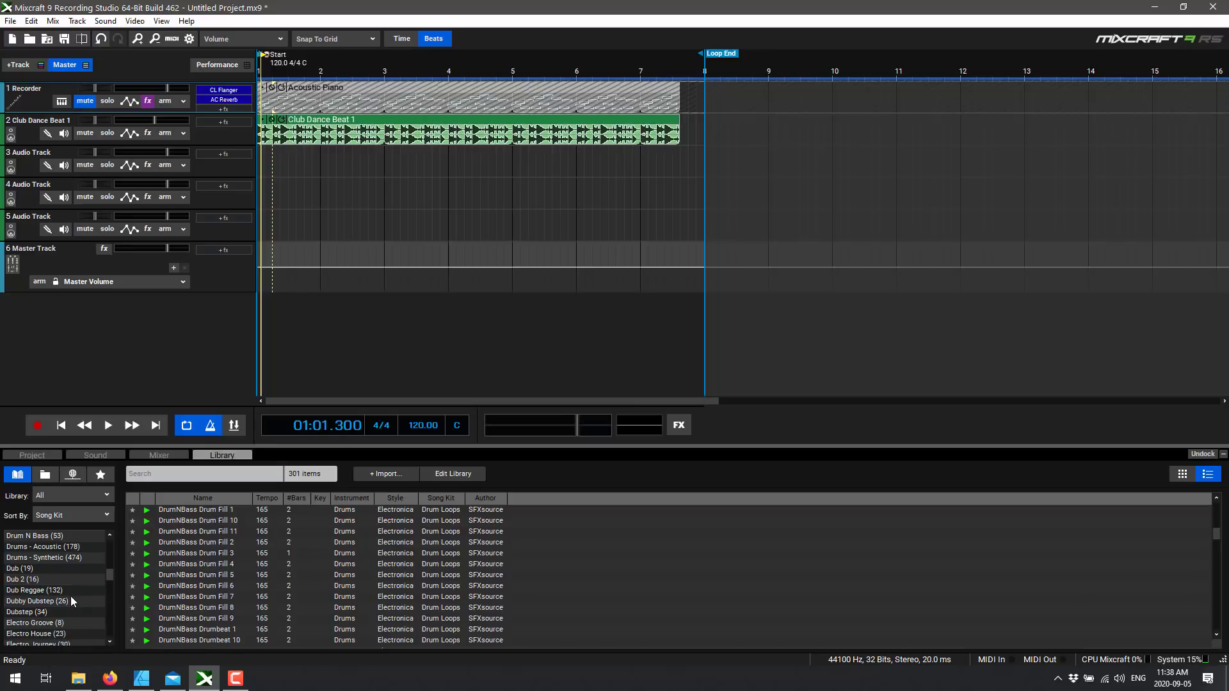
{"action": "scroll", "coordinate": [70, 596], "scroll_direction": "down", "scroll_amount": 1}
{"action": "scroll", "coordinate": [206, 580], "scroll_direction": "down", "scroll_amount": 4}
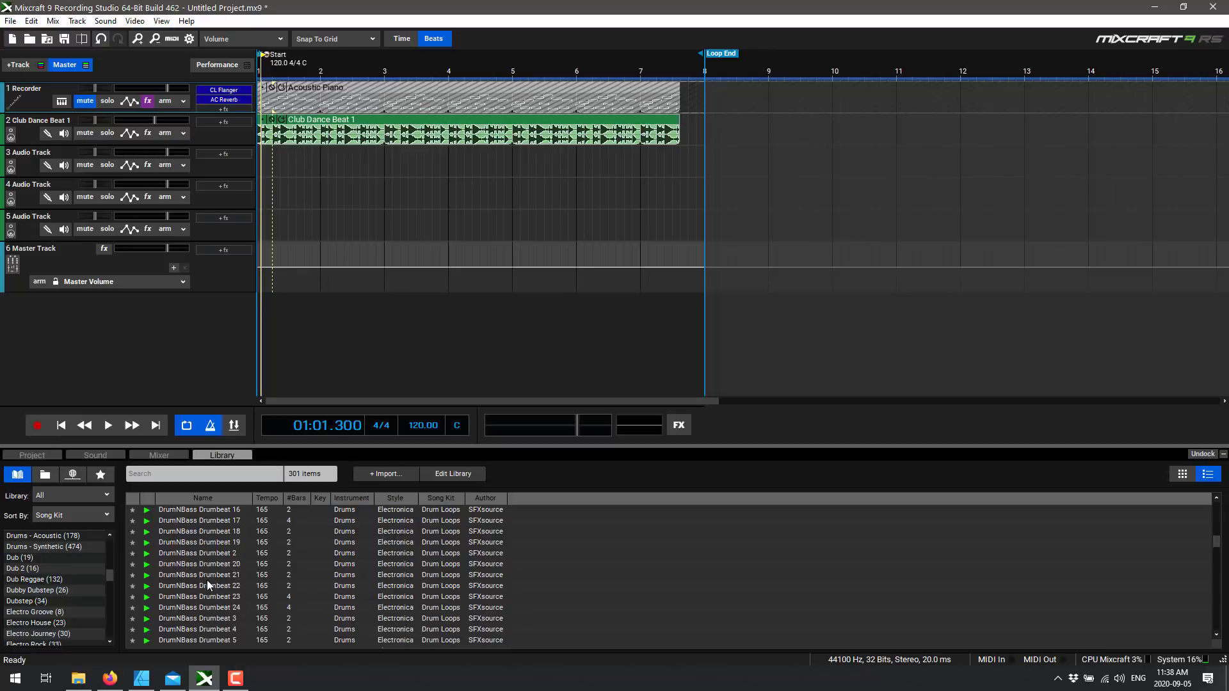
{"action": "scroll", "coordinate": [206, 580], "scroll_direction": "down", "scroll_amount": 12}
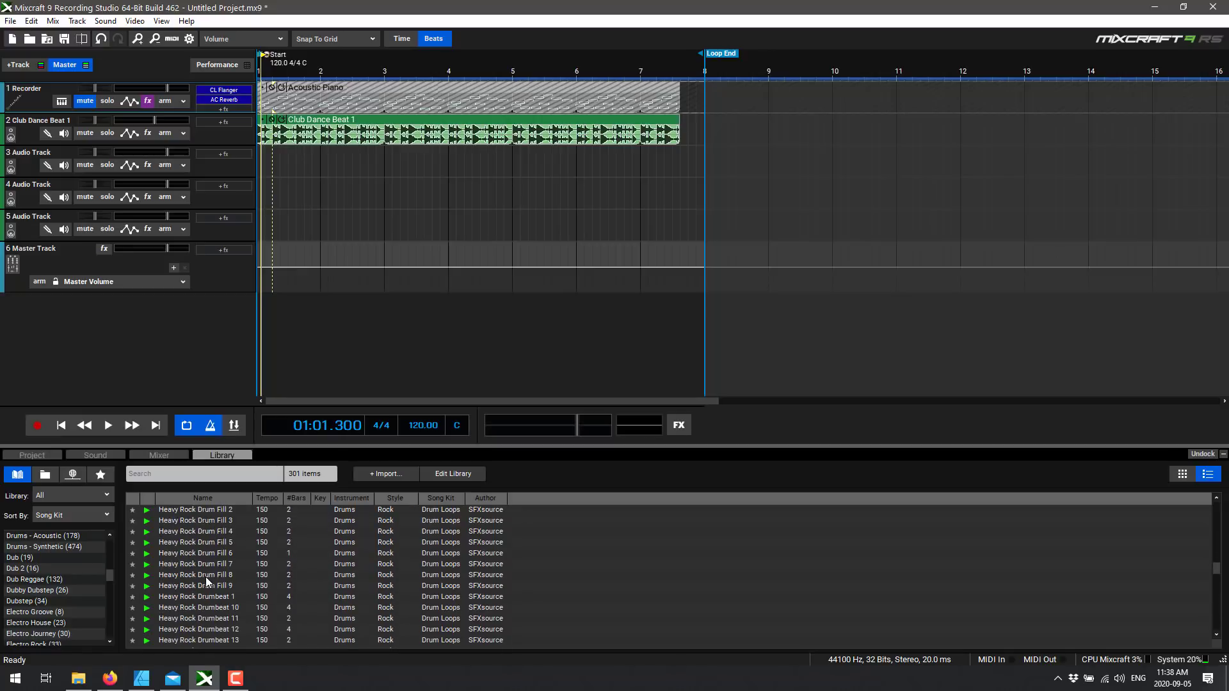
{"action": "scroll", "coordinate": [57, 601], "scroll_direction": "down", "scroll_amount": 8}
{"action": "scroll", "coordinate": [57, 601], "scroll_direction": "down", "scroll_amount": 15}
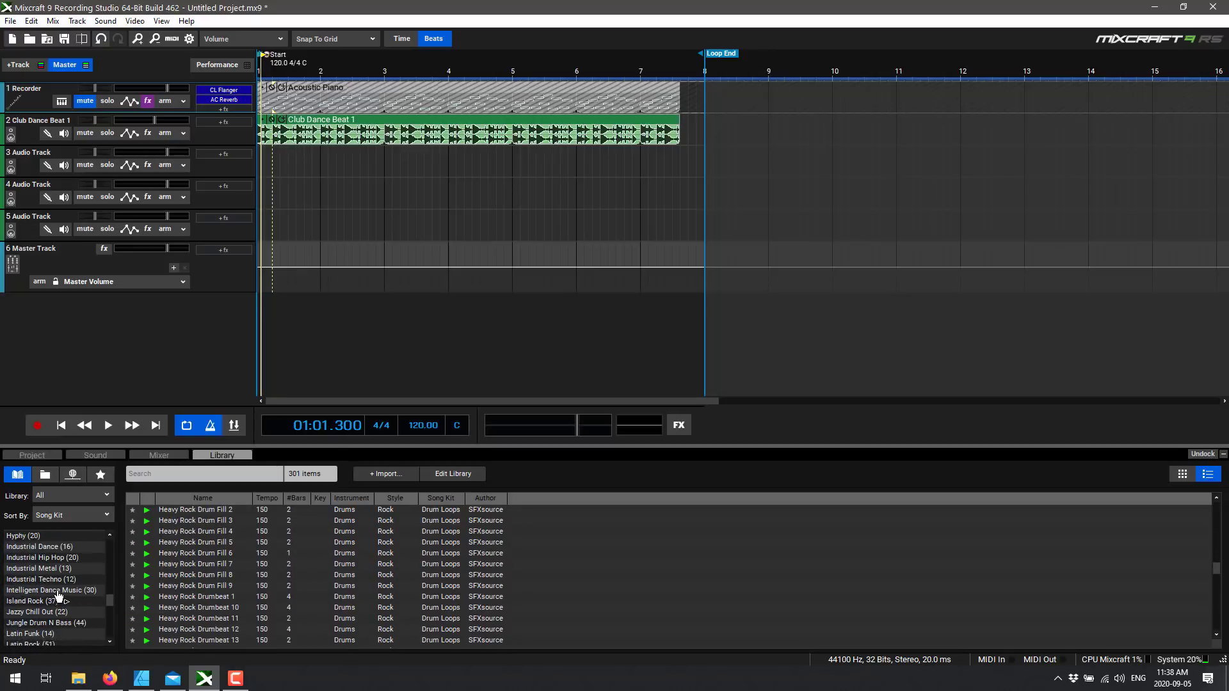
{"action": "left_click", "coordinate": [41, 613]}
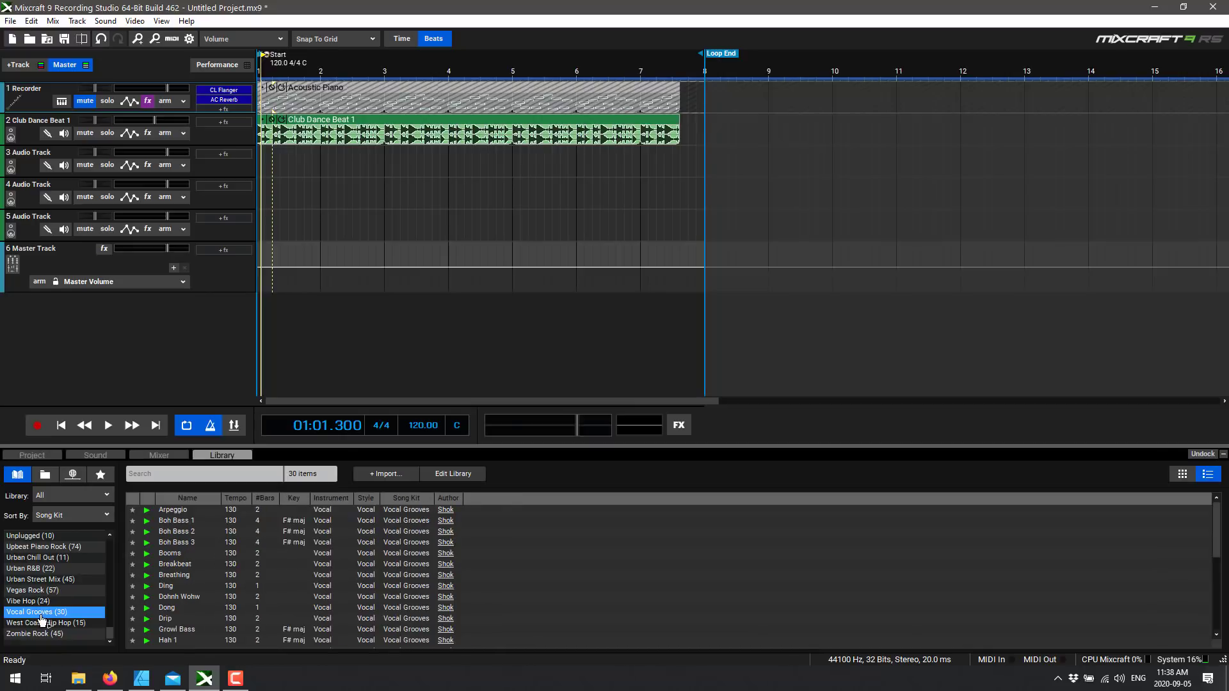
Place the Breathing vocal loop on track 3 at bar 1 and play it back.
{"action": "left_click_drag", "start_coordinate": [165, 577], "coordinate": [291, 157]}
{"action": "left_click", "coordinate": [108, 427]}
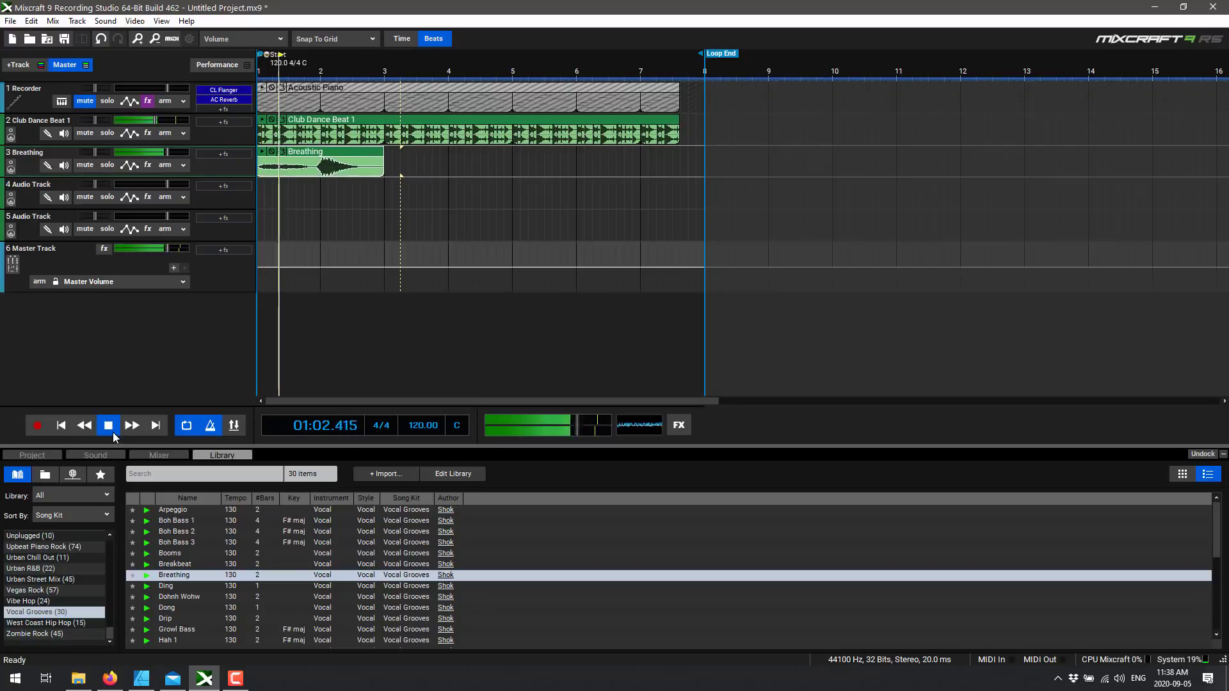
{"action": "left_click", "coordinate": [109, 426]}
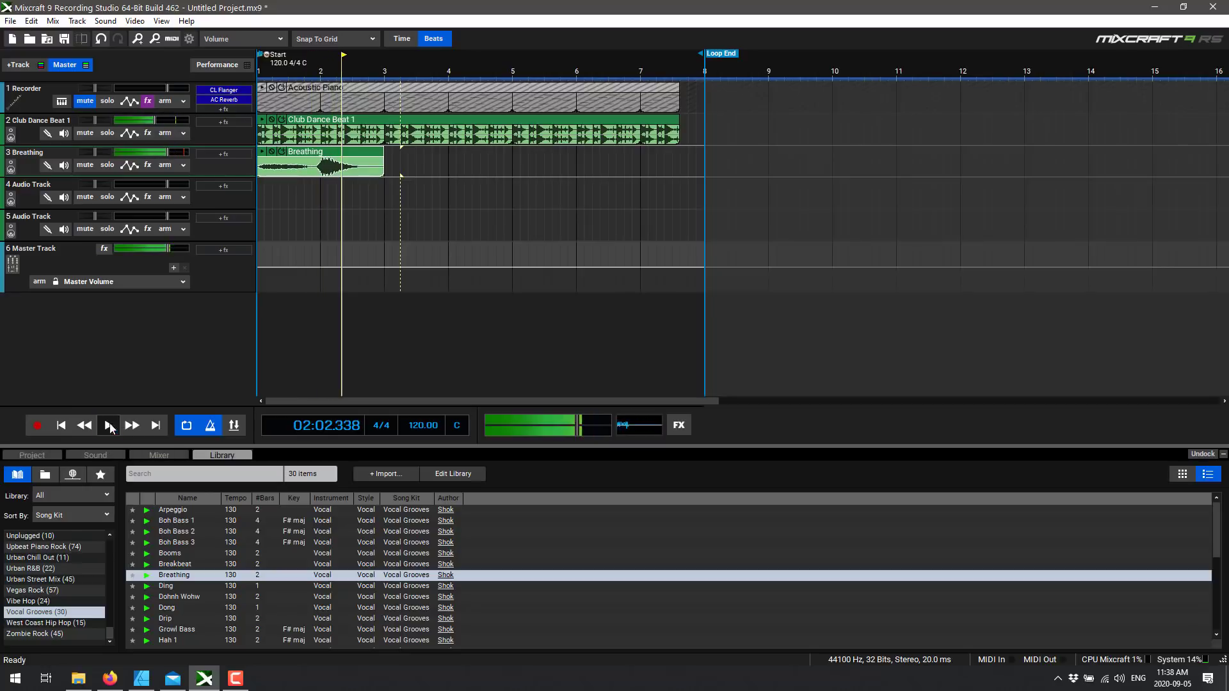
Unmute the Acoustic Piano track and play the full mix from bar 1.
{"action": "left_click", "coordinate": [78, 101]}
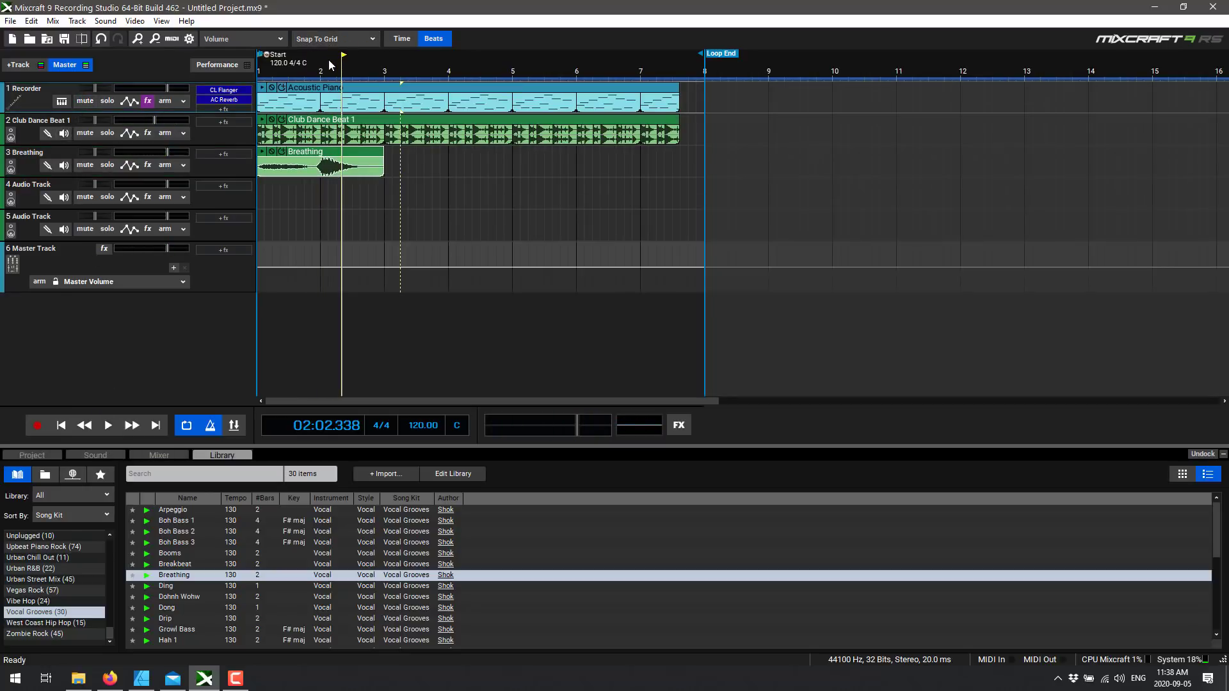
{"action": "left_click", "coordinate": [313, 179]}
{"action": "left_click", "coordinate": [274, 71]}
{"action": "left_click", "coordinate": [267, 71]}
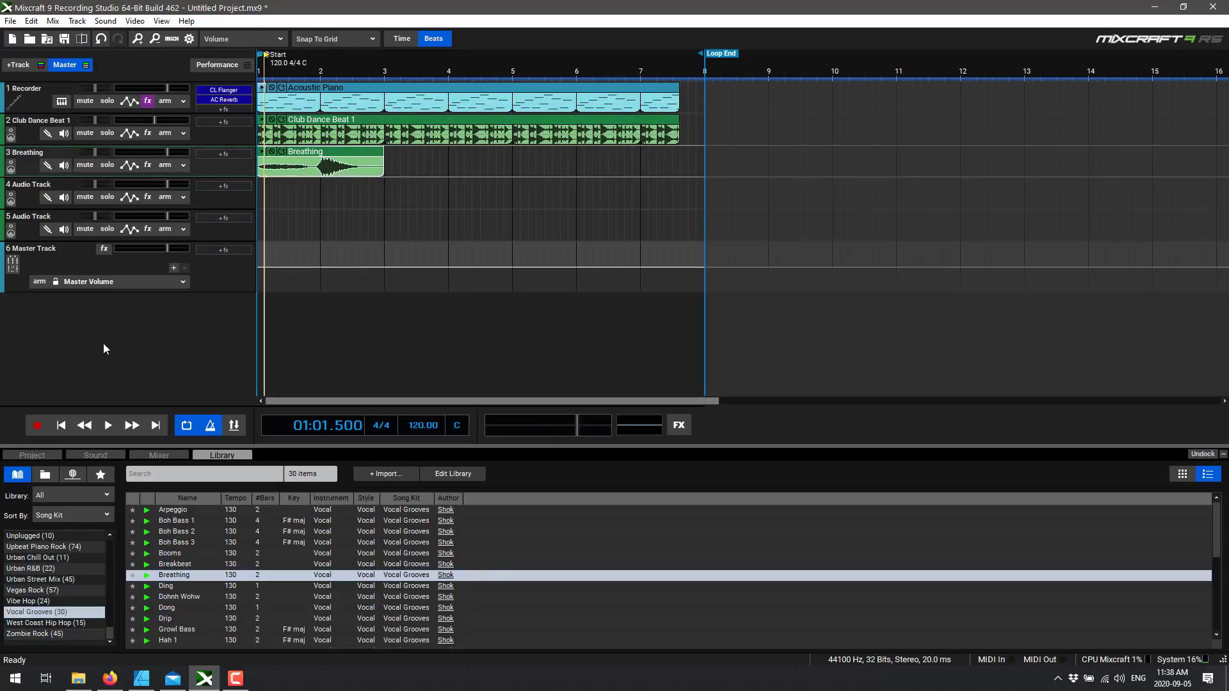
{"action": "left_click", "coordinate": [108, 425]}
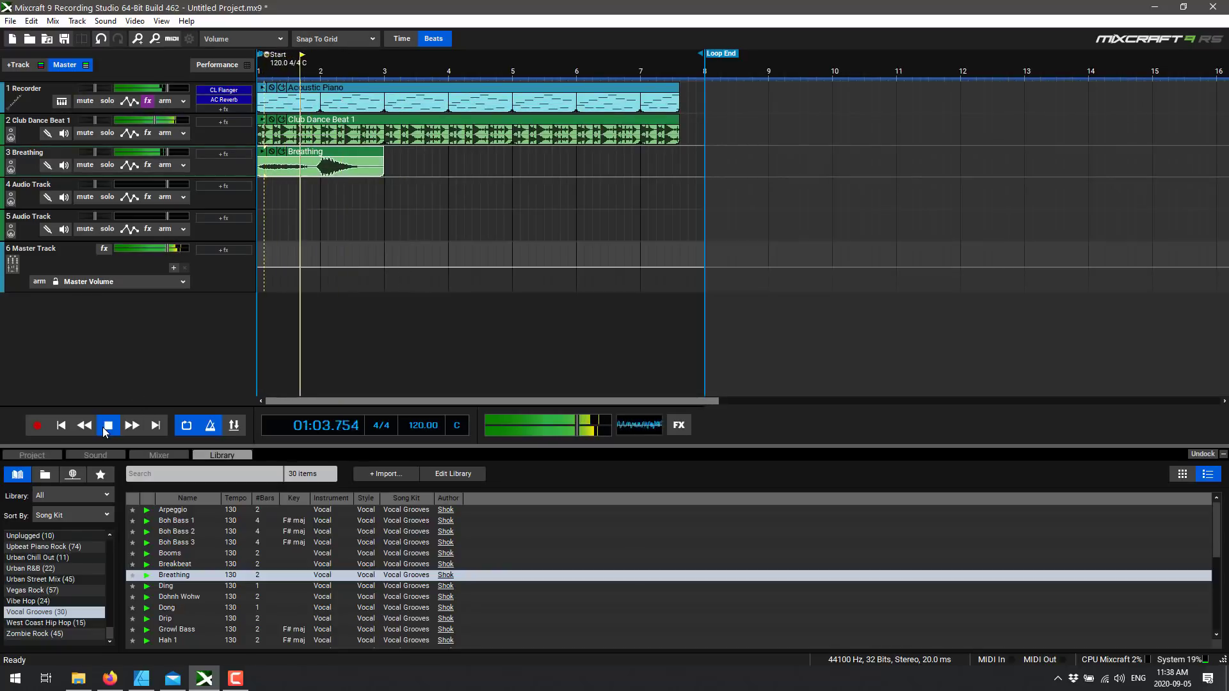
{"action": "left_click", "coordinate": [108, 425]}
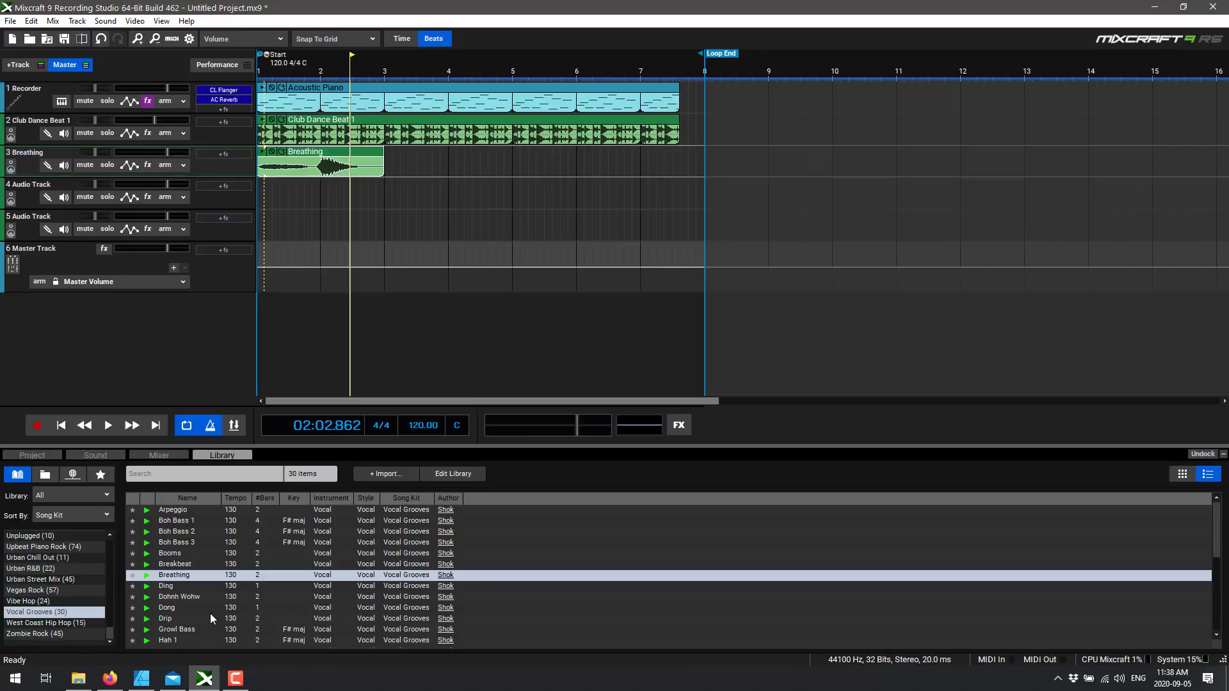
{"action": "left_click", "coordinate": [10, 20]}
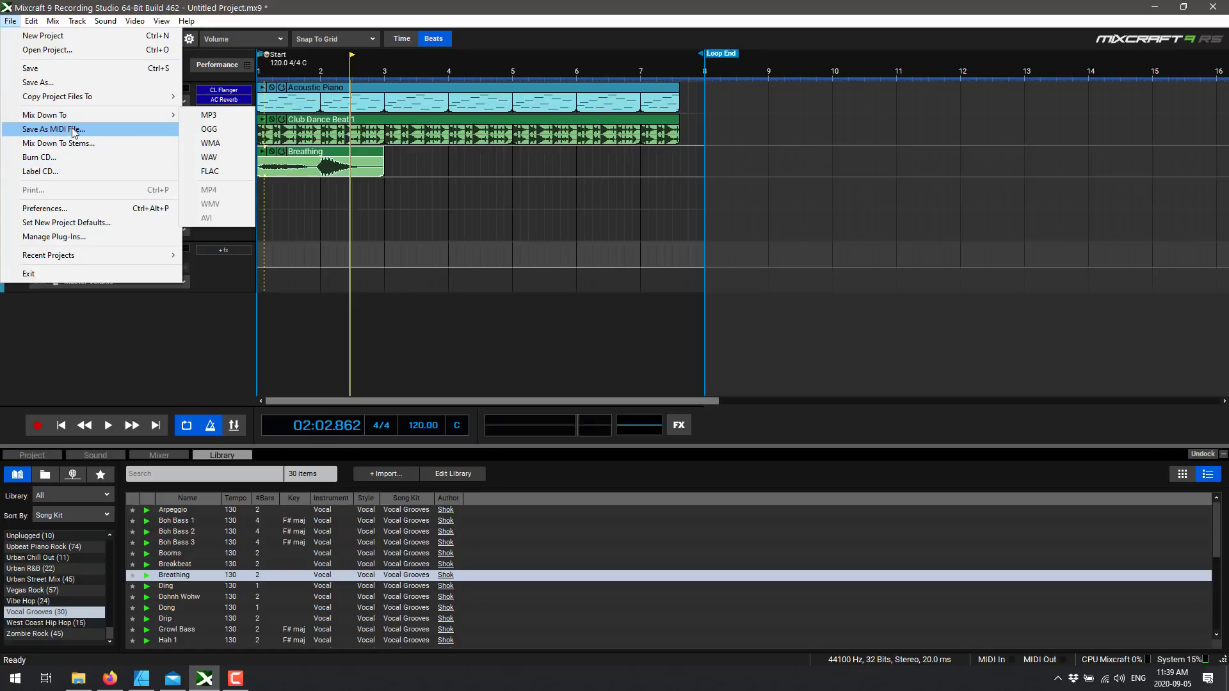
{"action": "mouse_move", "coordinate": [67, 116]}
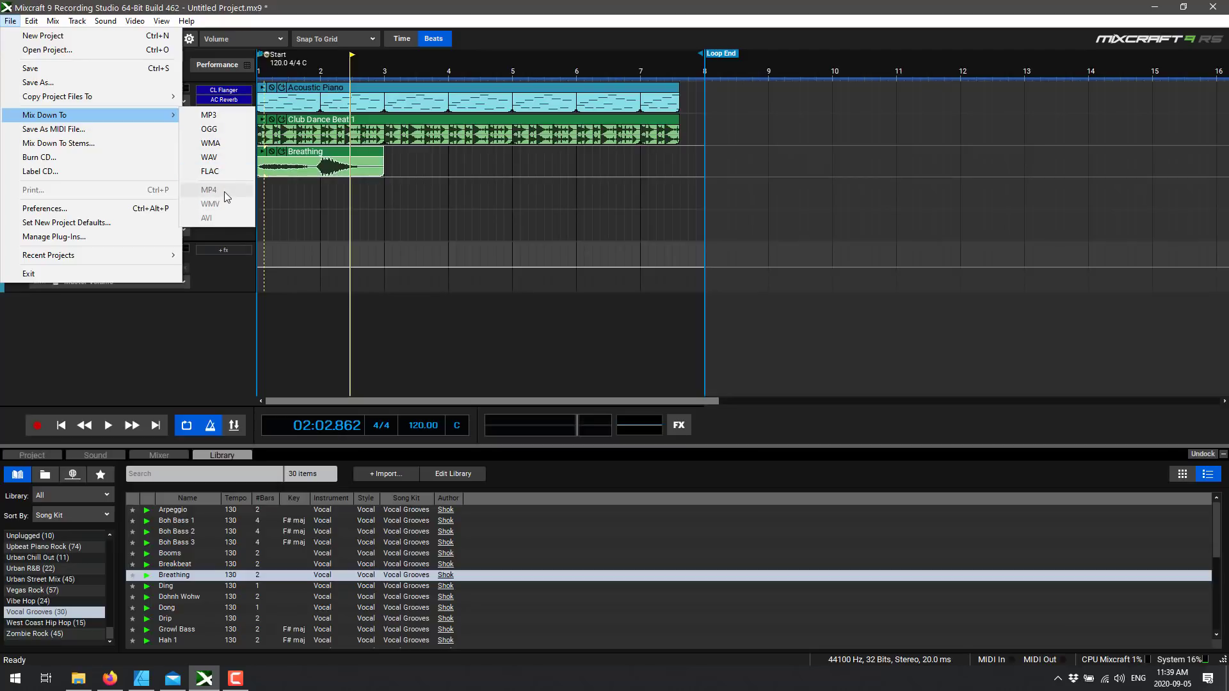
{"action": "left_click", "coordinate": [639, 25]}
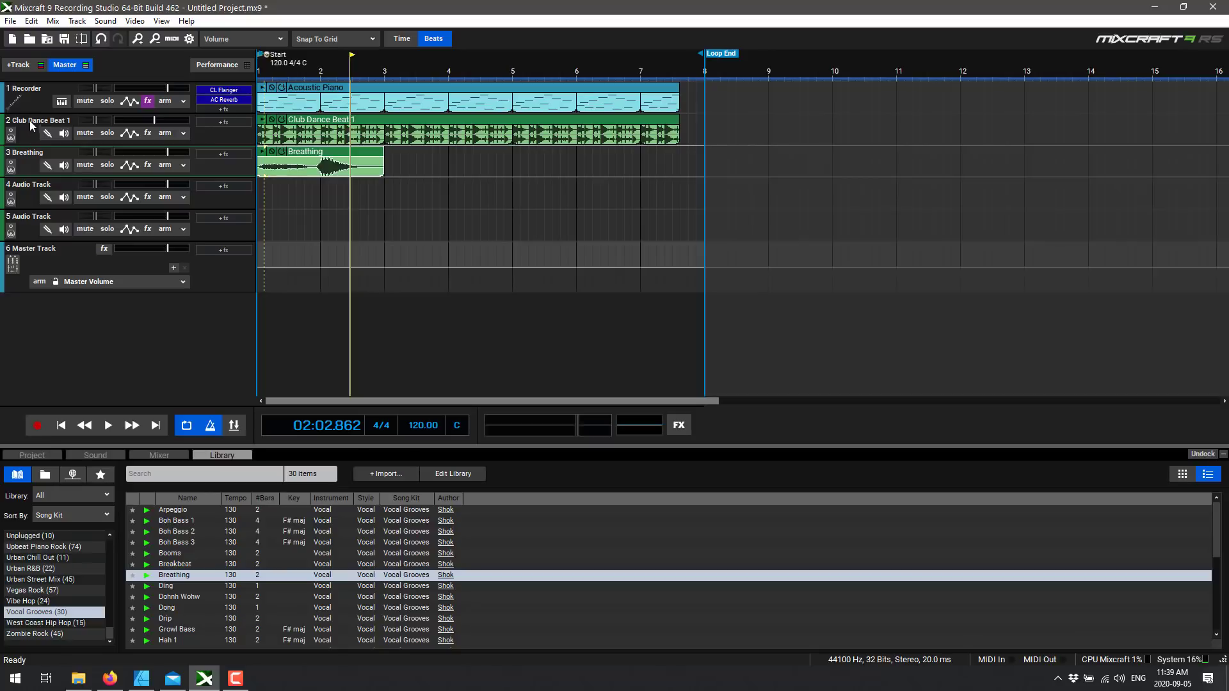
Insert a Video Track at the top of the project and open its lane options for adding a clip.
{"action": "left_click", "coordinate": [8, 70]}
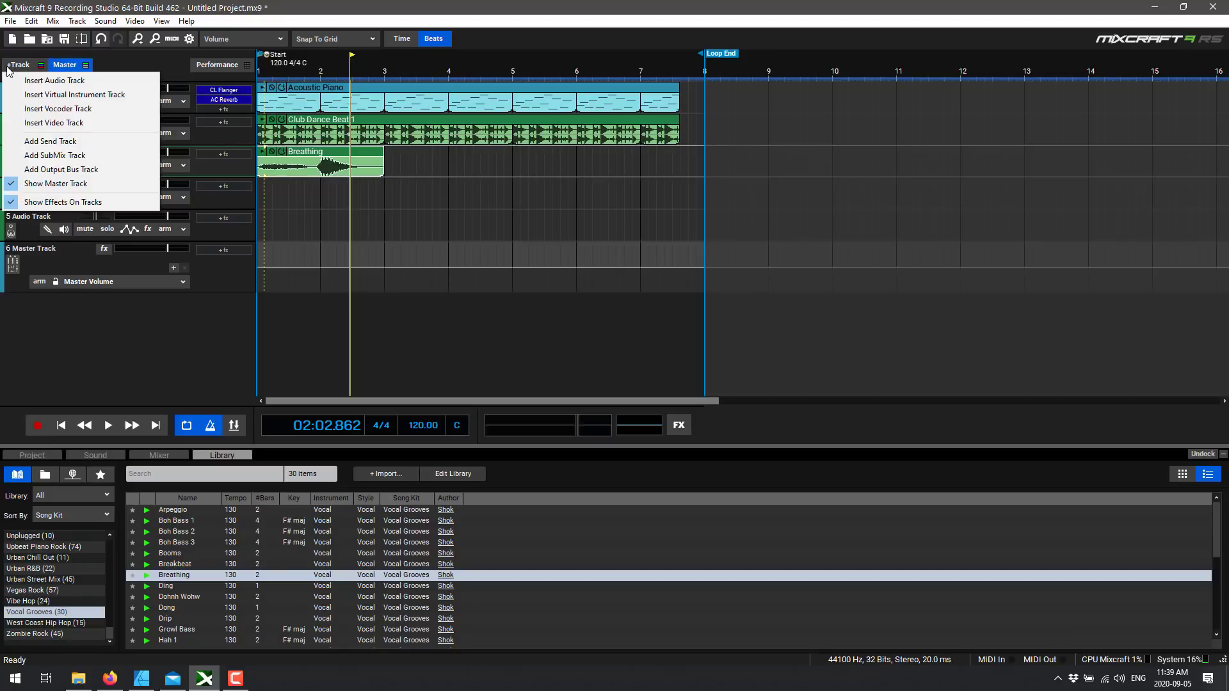
{"action": "left_click", "coordinate": [58, 122]}
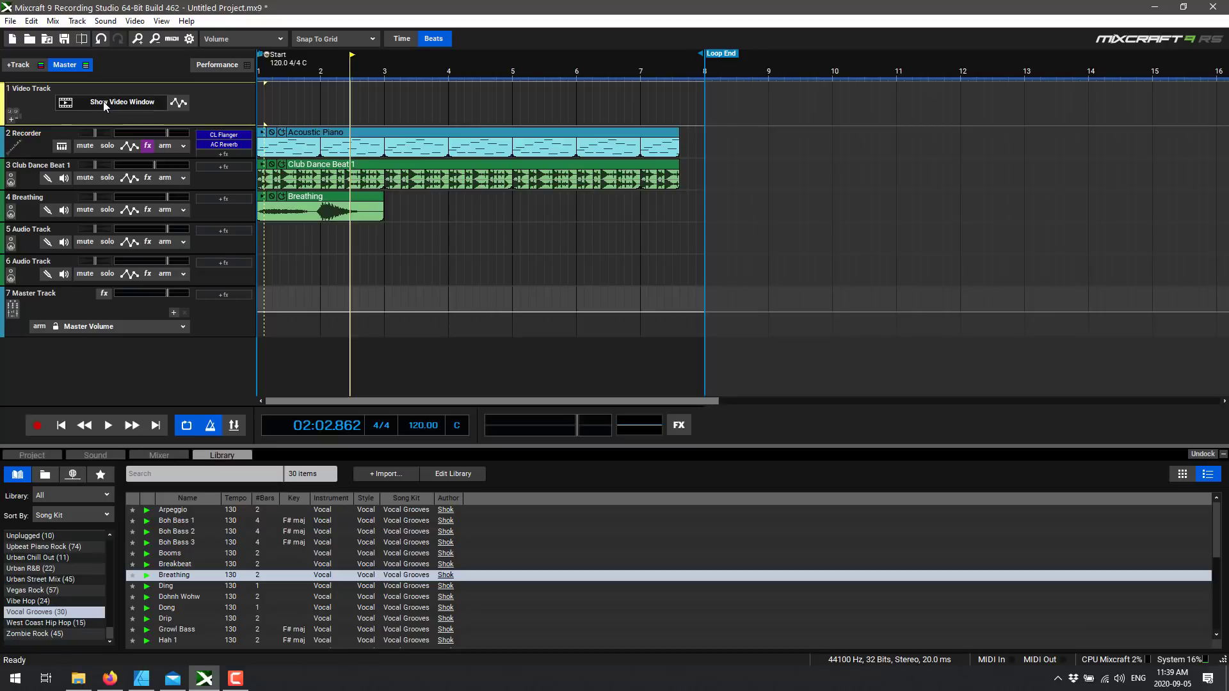
{"action": "right_click", "coordinate": [359, 97]}
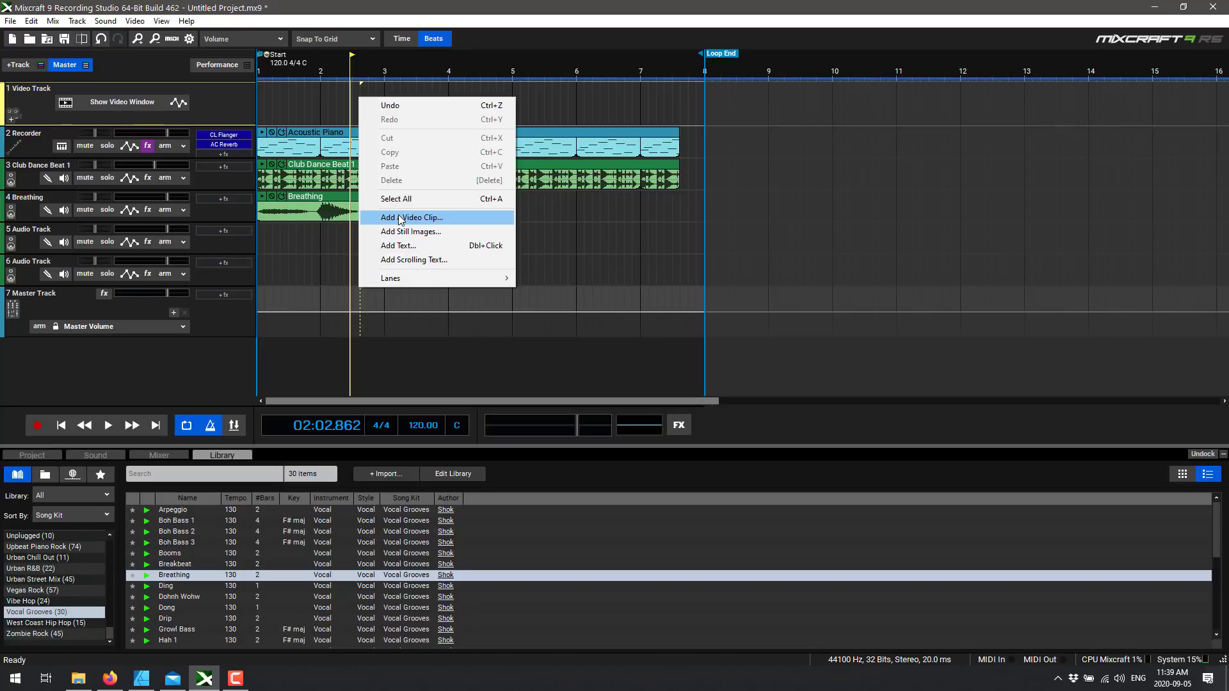
Choose Add a Video Clip and browse This PC into the Windows (C:) drive.
{"action": "mouse_move", "coordinate": [491, 282]}
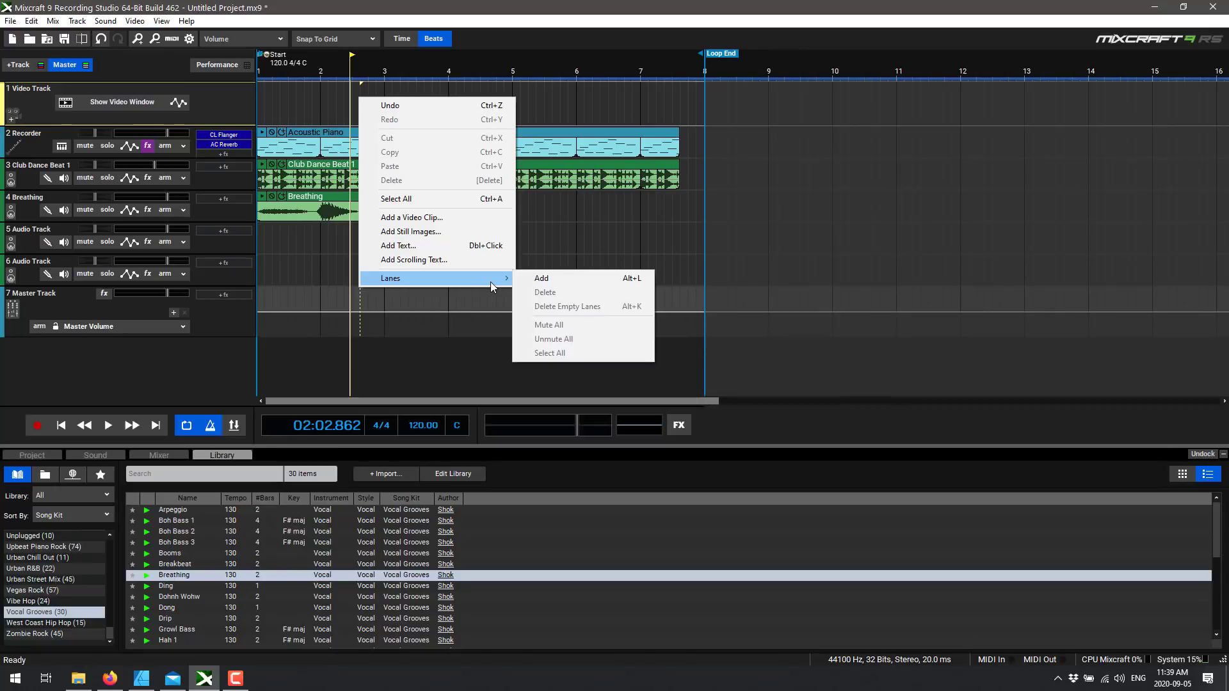
{"action": "left_click", "coordinate": [427, 217]}
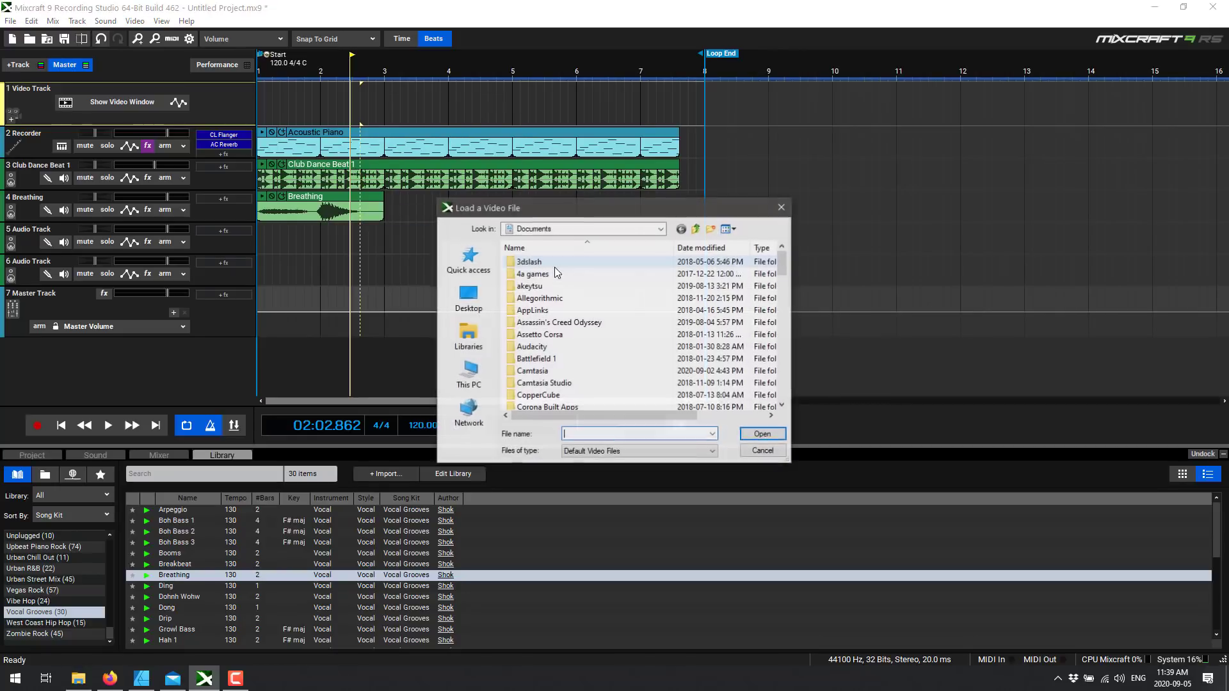
{"action": "left_click", "coordinate": [477, 375]}
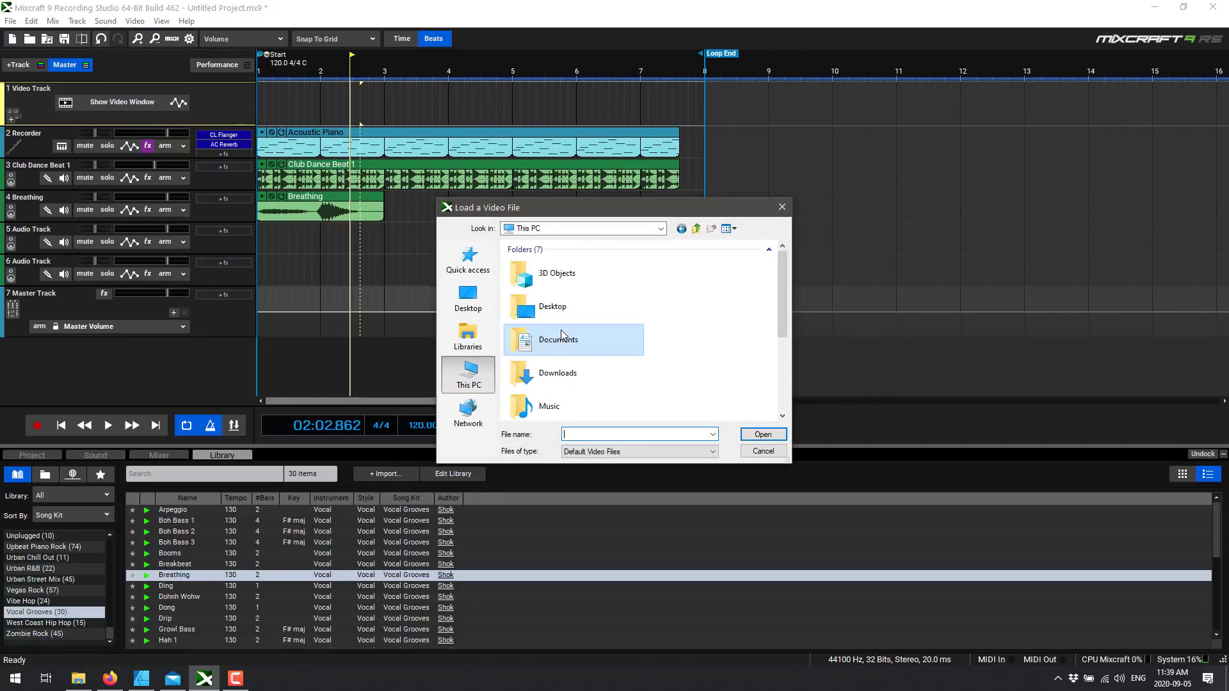
{"action": "scroll", "coordinate": [563, 335], "scroll_direction": "down", "scroll_amount": 2}
{"action": "scroll", "coordinate": [516, 308], "scroll_direction": "up", "scroll_amount": 3}
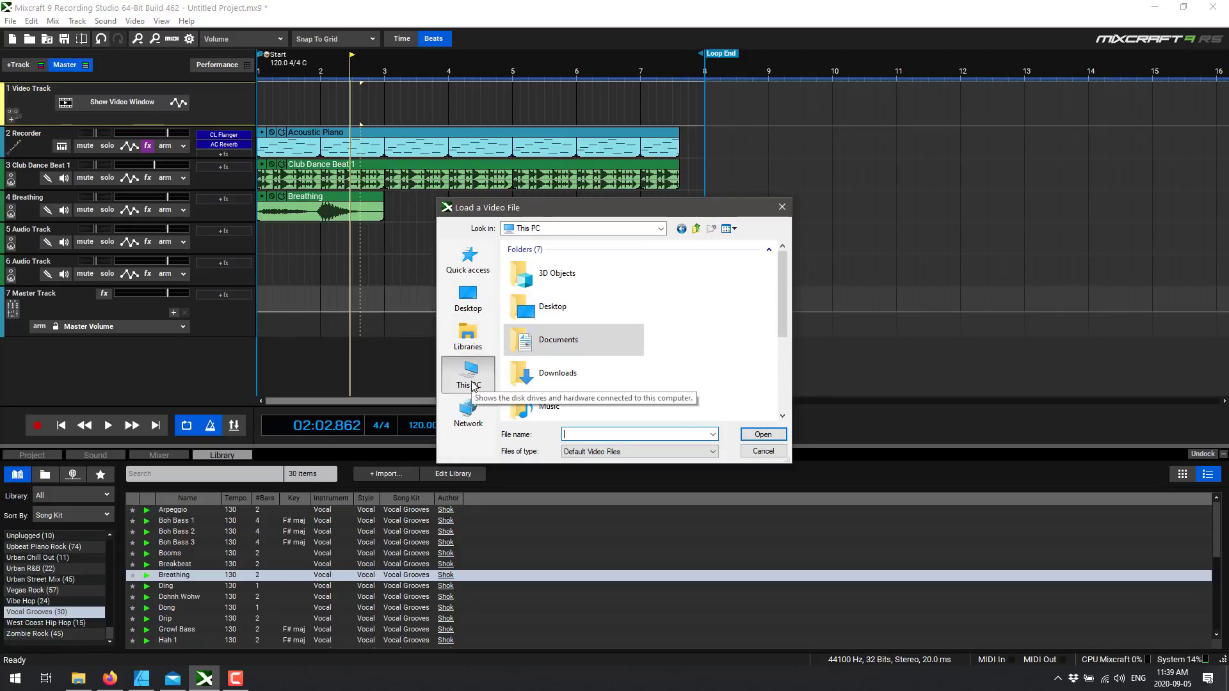
{"action": "scroll", "coordinate": [563, 346], "scroll_direction": "down", "scroll_amount": 4}
{"action": "double_click", "coordinate": [576, 370]}
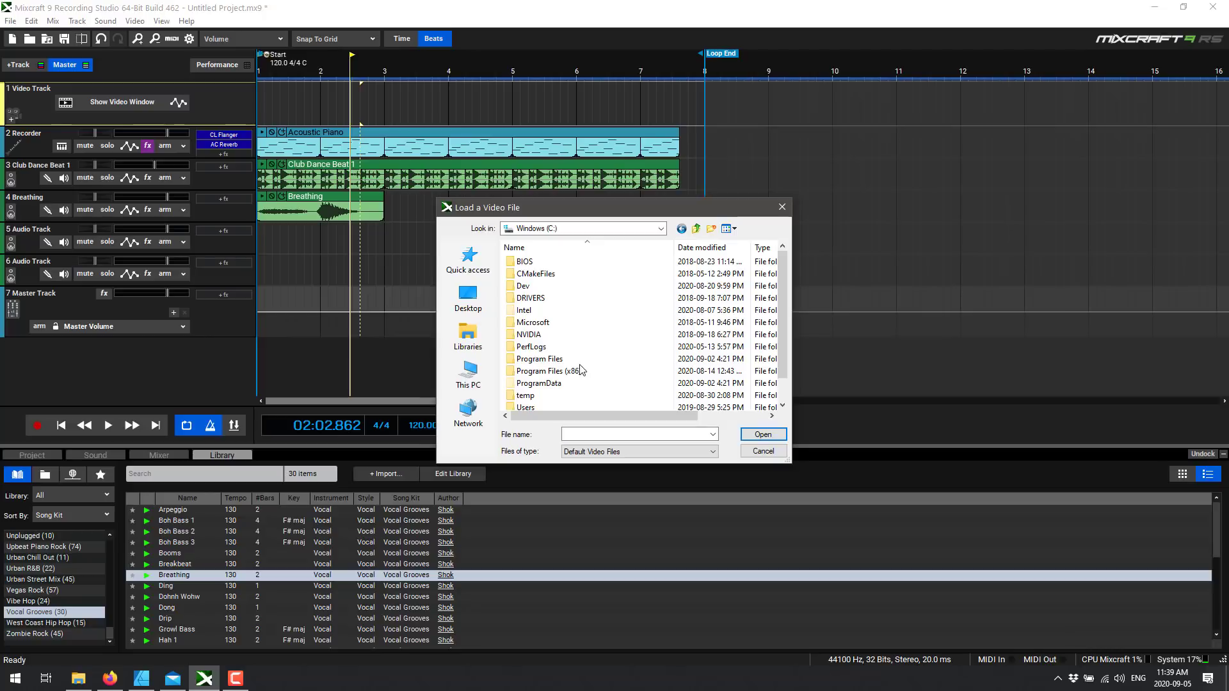
Navigate through Users, the user folder, Dropbox, Temp and RPGMakerMZ, then load RPGMakerMZ.mp4.
{"action": "scroll", "coordinate": [574, 368], "scroll_direction": "down", "scroll_amount": 1}
{"action": "double_click", "coordinate": [542, 383]}
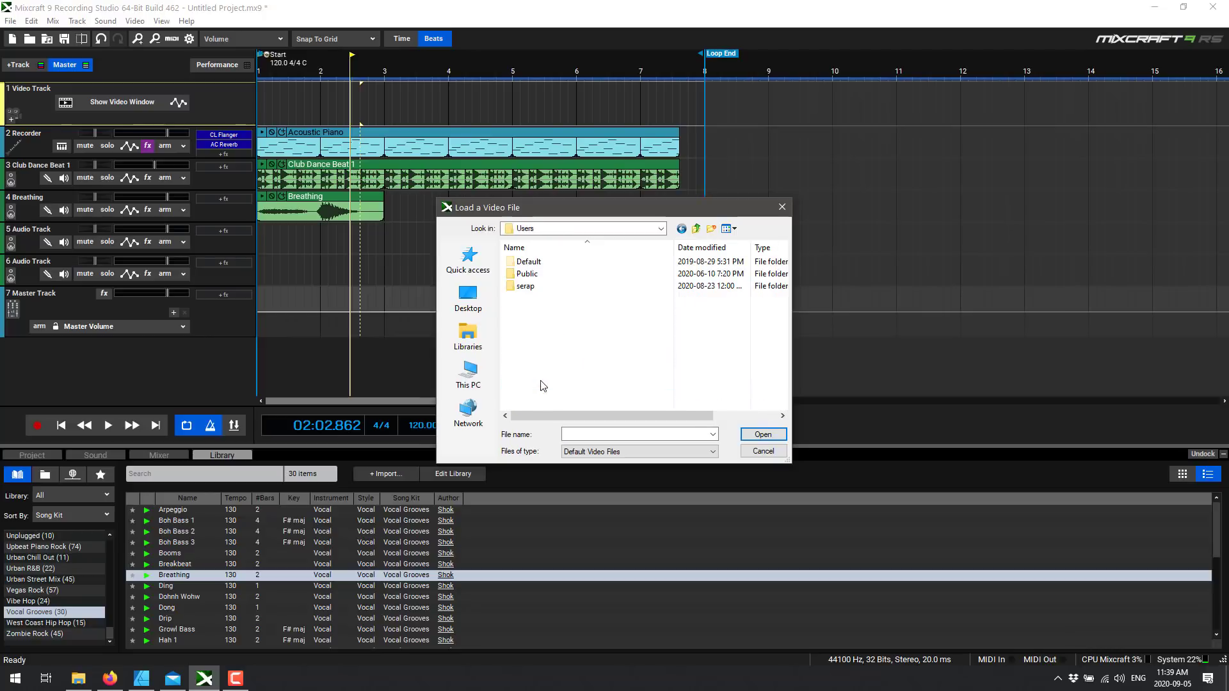
{"action": "double_click", "coordinate": [537, 292]}
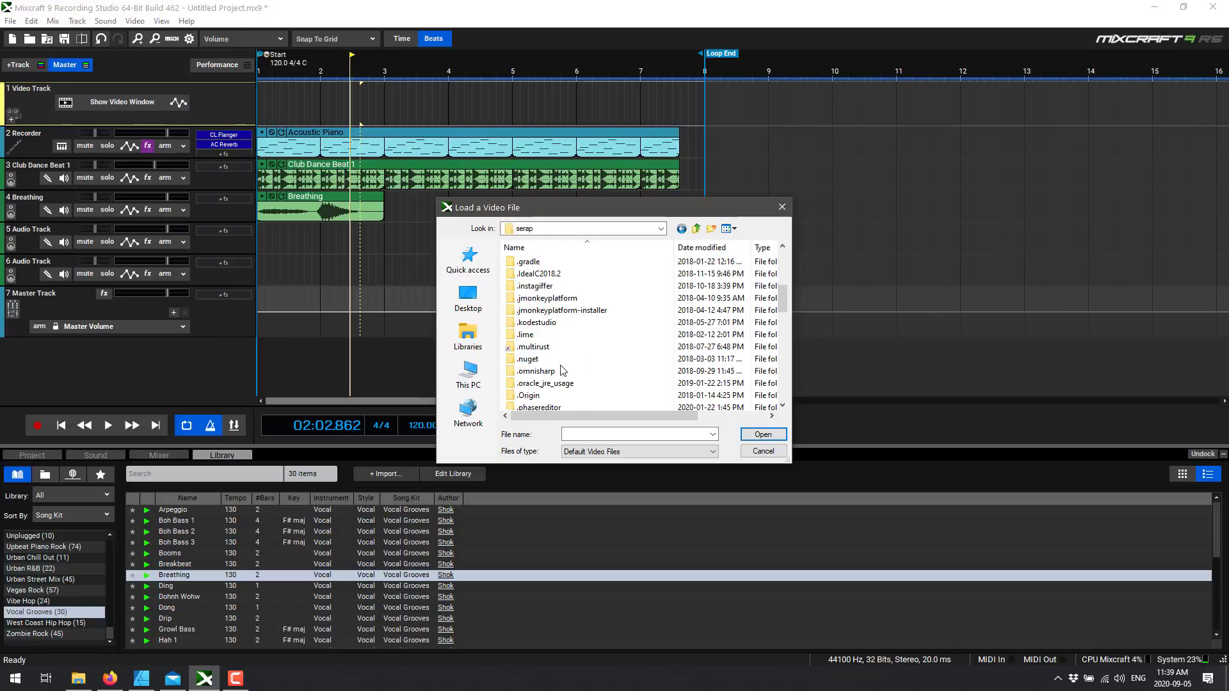
{"action": "double_click", "coordinate": [564, 371]}
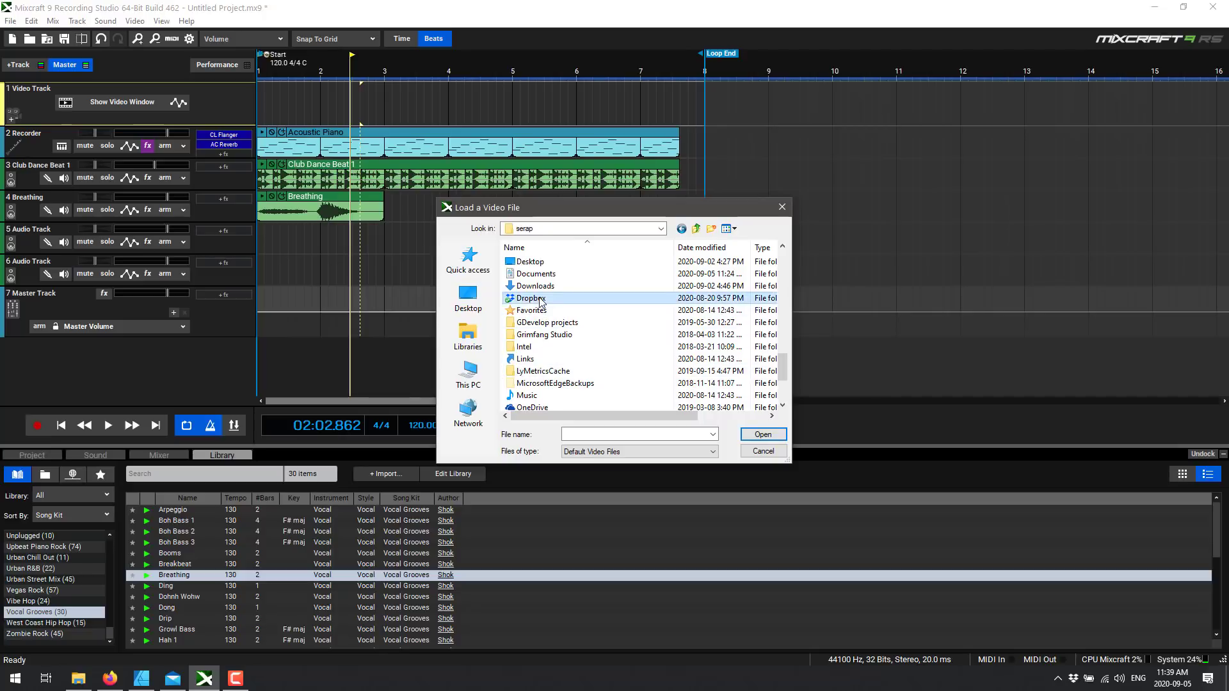
{"action": "double_click", "coordinate": [541, 372]}
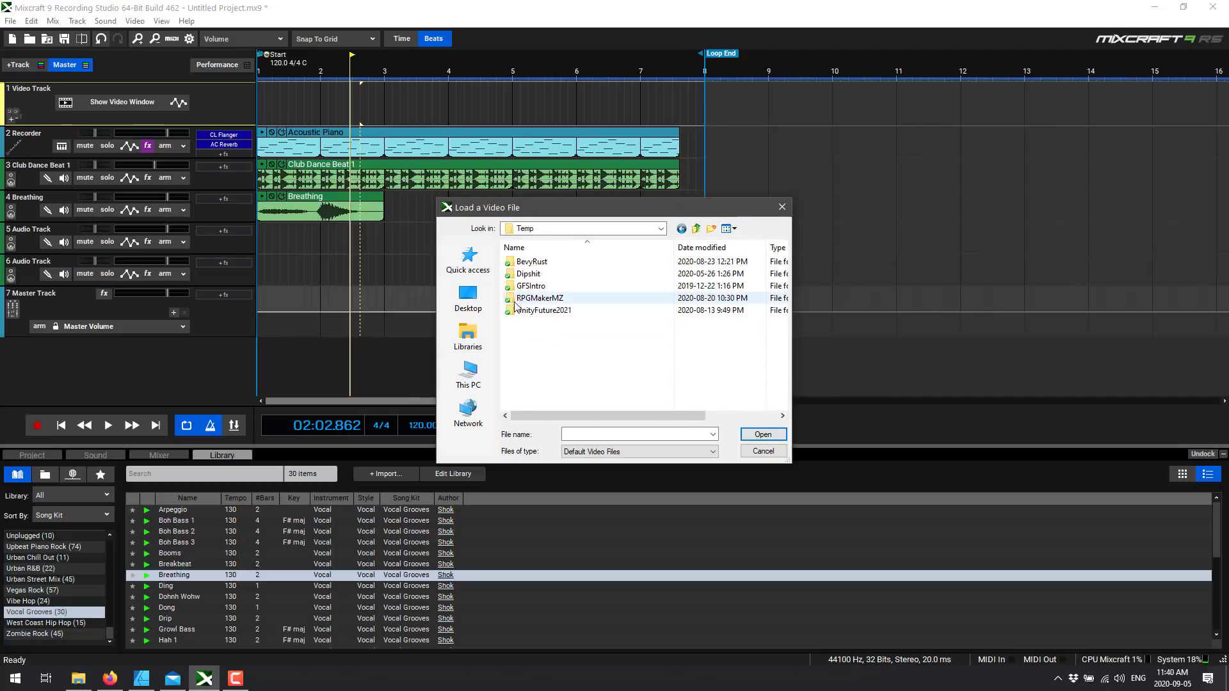
{"action": "left_click", "coordinate": [548, 300]}
{"action": "double_click", "coordinate": [549, 298]}
{"action": "double_click", "coordinate": [539, 288]}
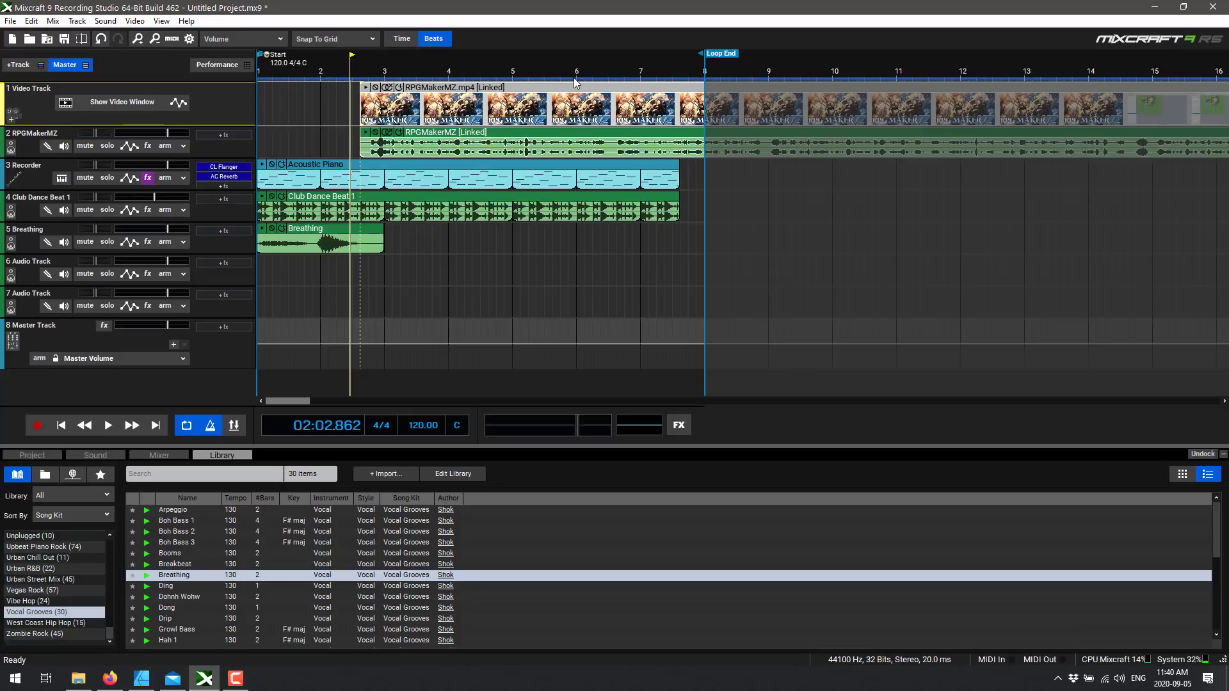
Drag the RPGMakerMZ.mp4 clip left so the video and its linked audio start at bar 1.
{"action": "left_click_drag", "start_coordinate": [574, 84], "coordinate": [279, 96]}
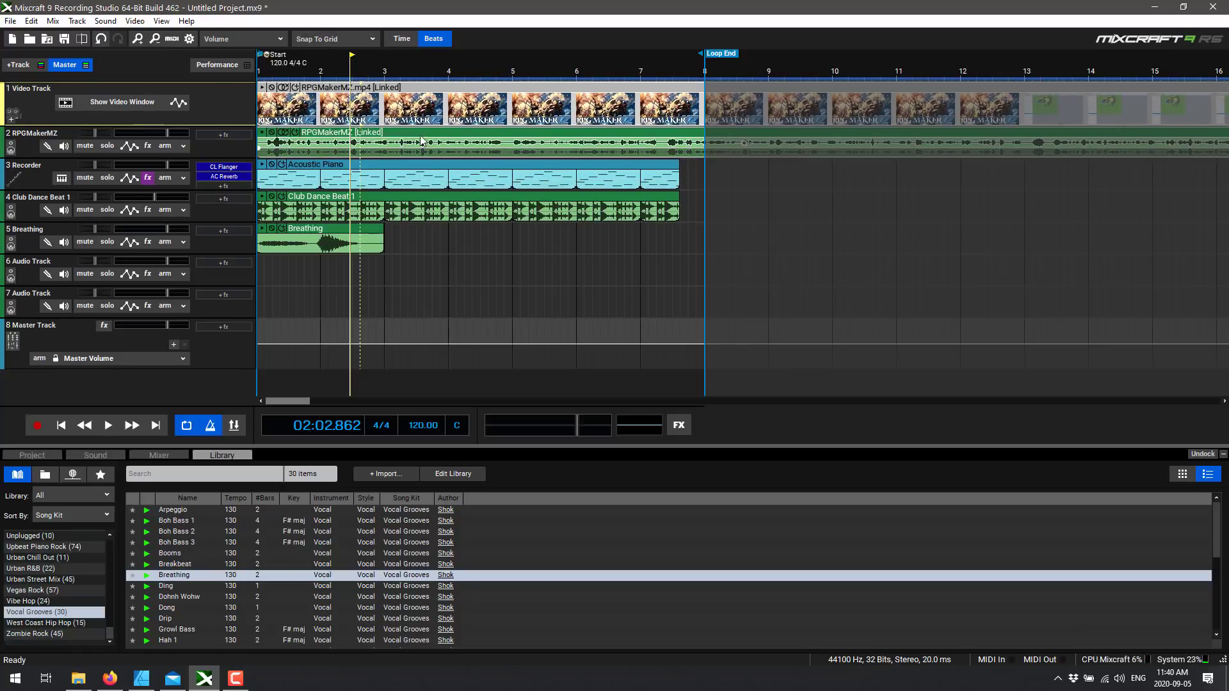
Preview the project with its video from bar 1, closing the Video Preview window.
{"action": "left_click", "coordinate": [261, 72]}
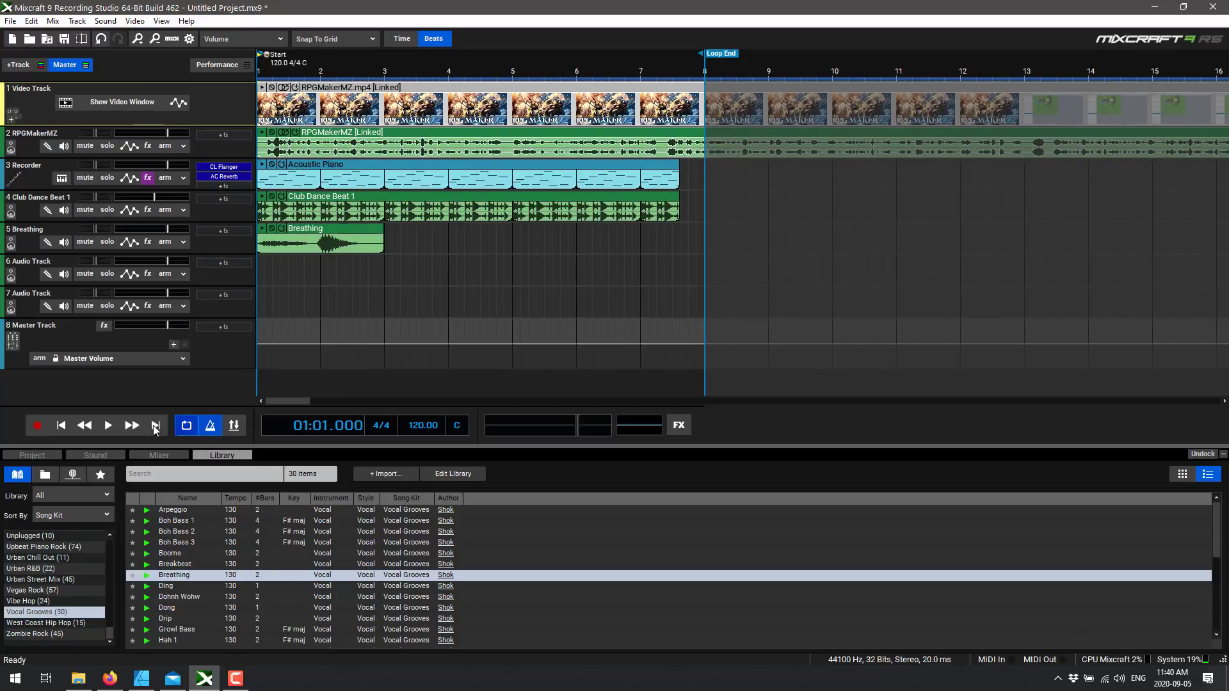
{"action": "left_click", "coordinate": [99, 425]}
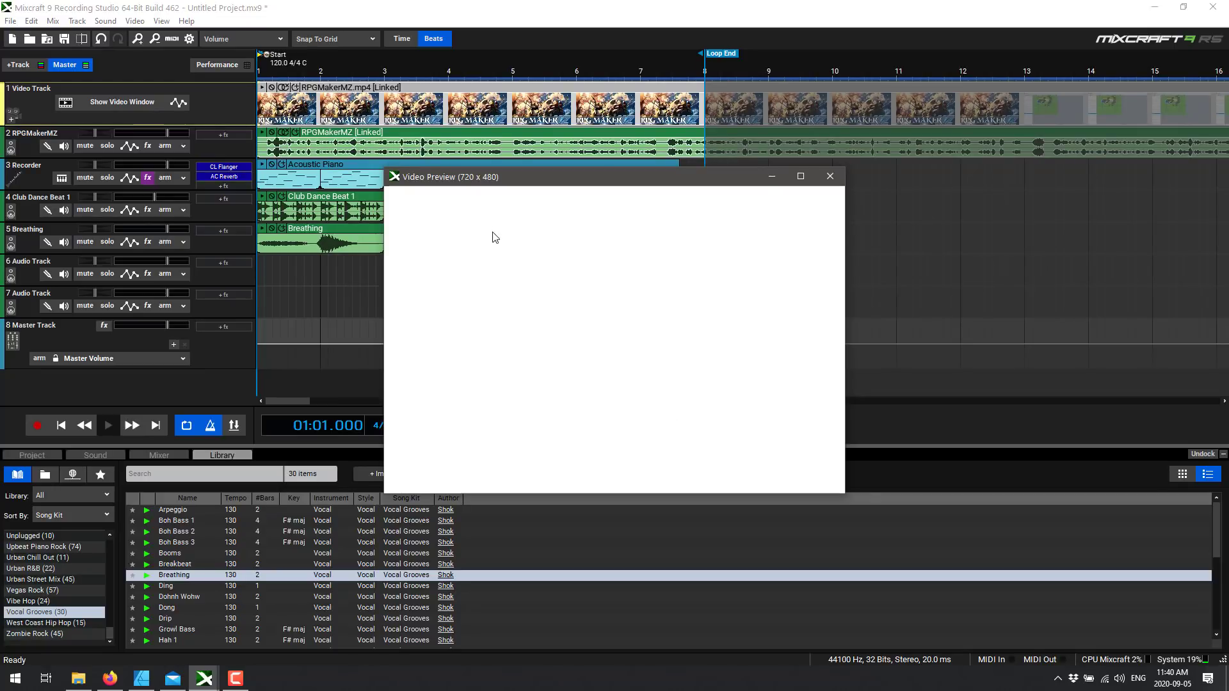
{"action": "left_click", "coordinate": [825, 181]}
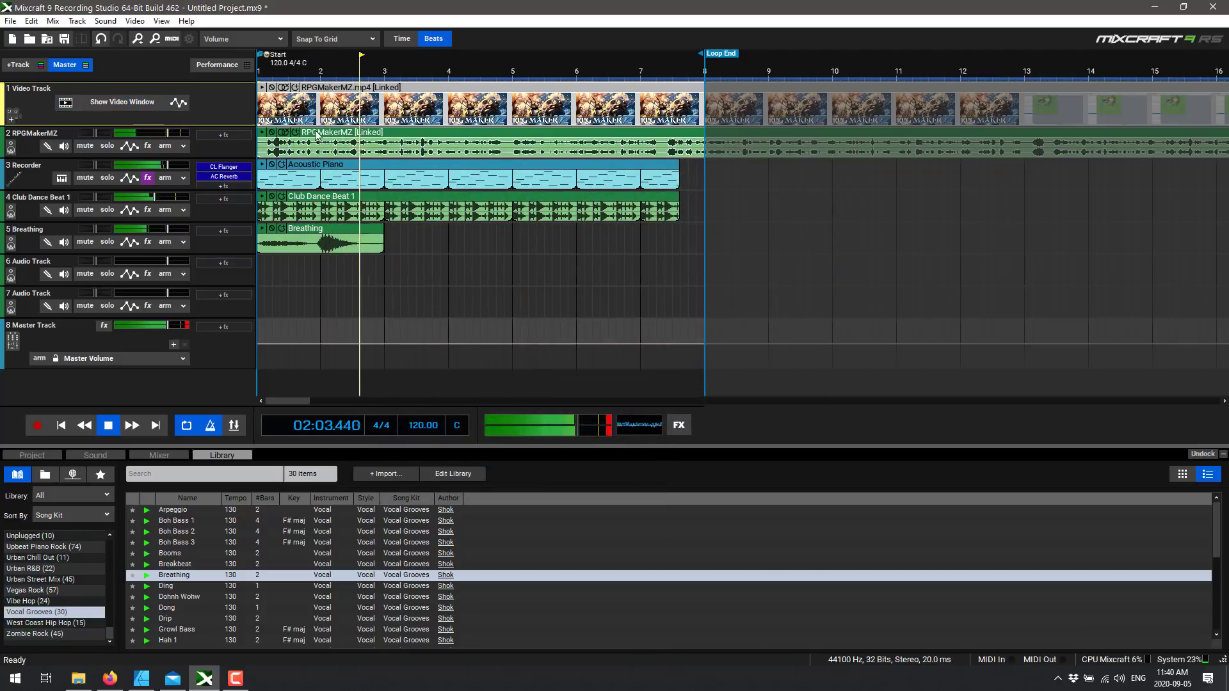
{"action": "left_click", "coordinate": [105, 429]}
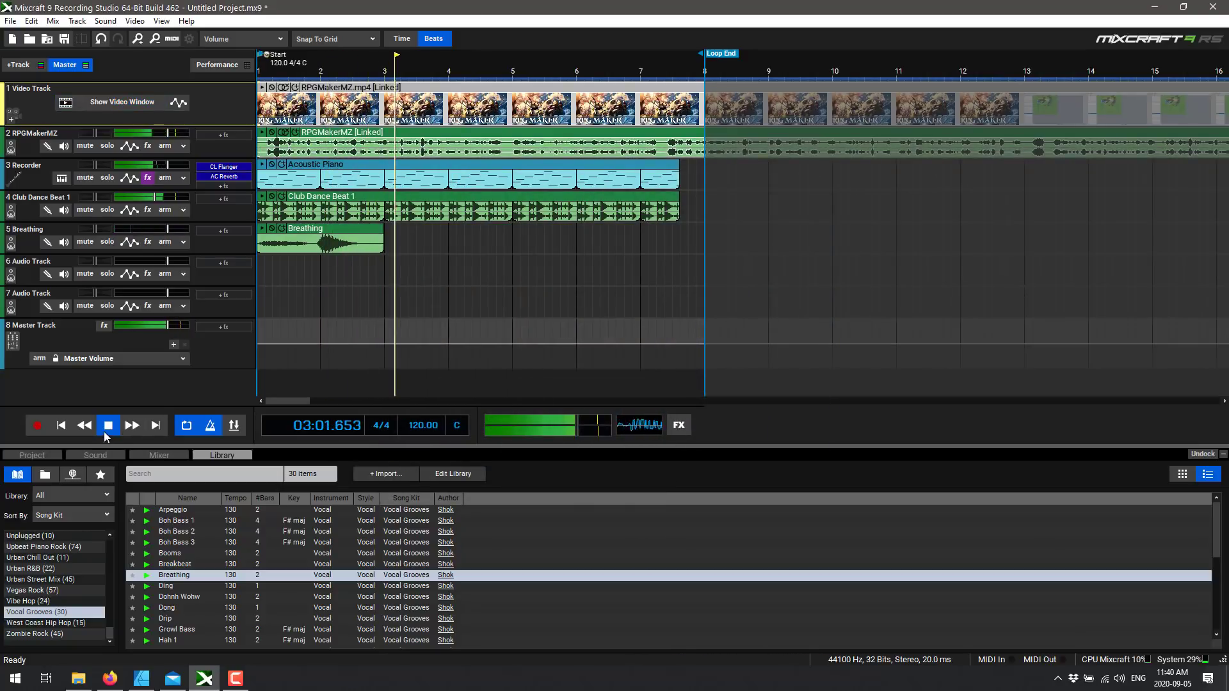
Delete and restore the RPGMakerMZ clips, then mute the RPGMakerMZ audio track.
{"action": "left_click", "coordinate": [393, 142]}
{"action": "key", "text": "Delete"}
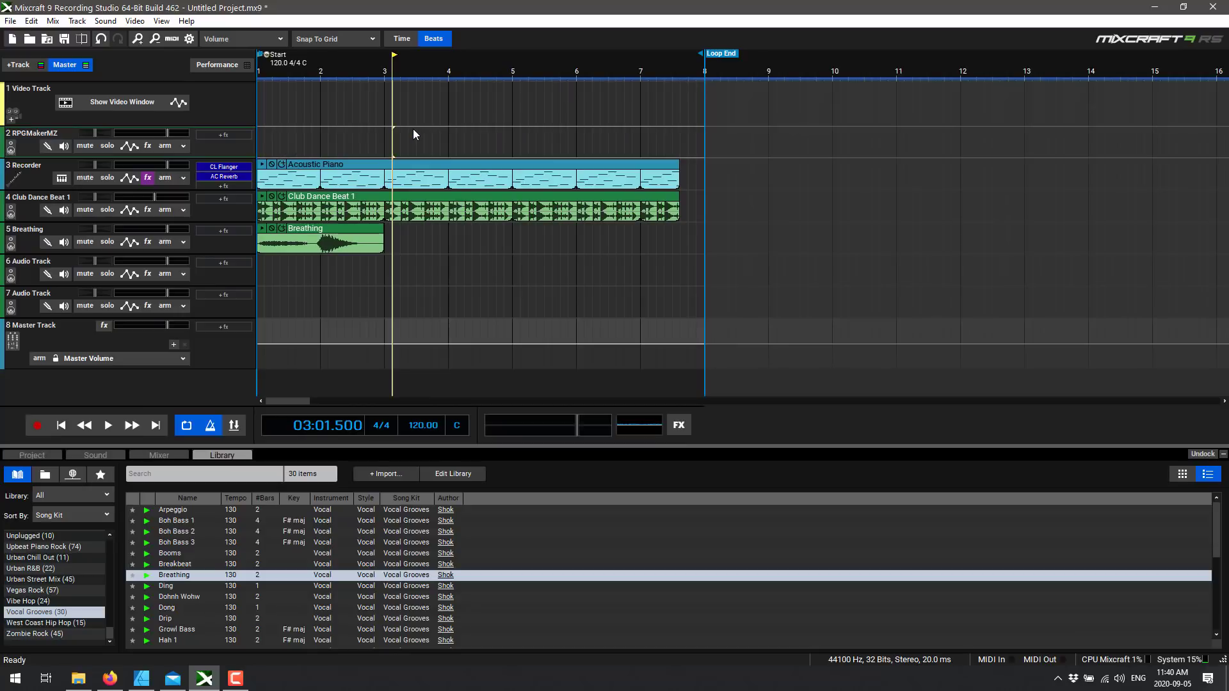
{"action": "key", "text": "ctrl+z"}
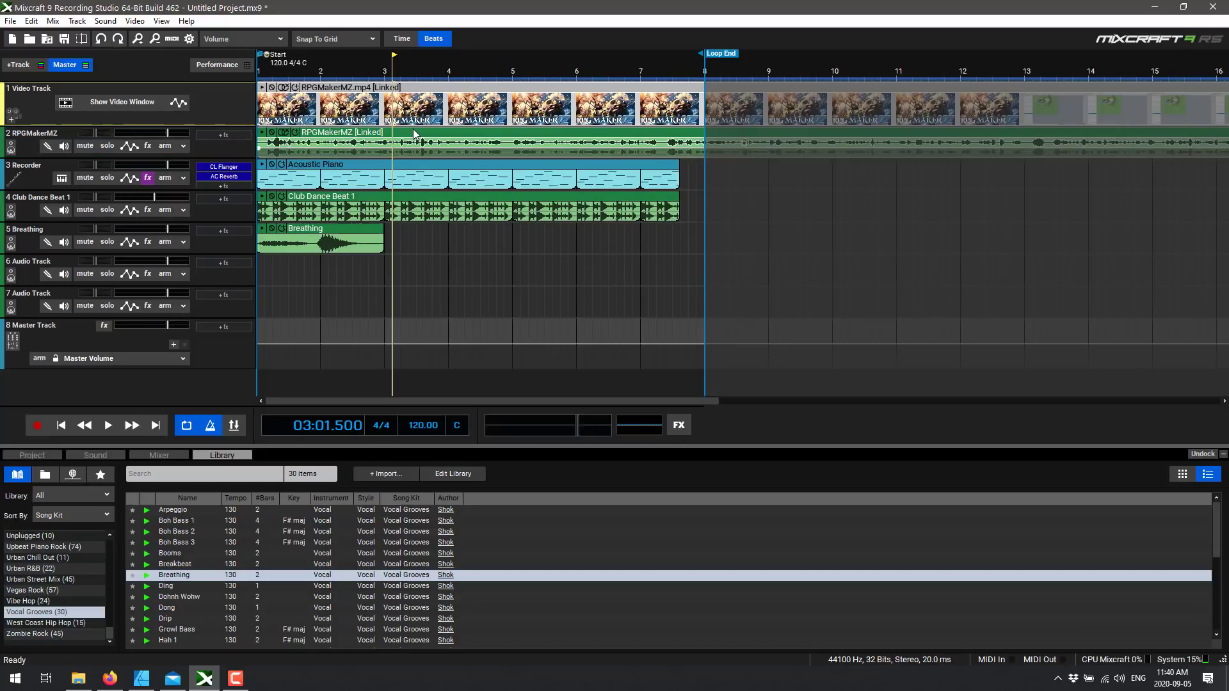
{"action": "left_click", "coordinate": [413, 129]}
{"action": "left_click", "coordinate": [455, 140]}
{"action": "right_click", "coordinate": [455, 141]}
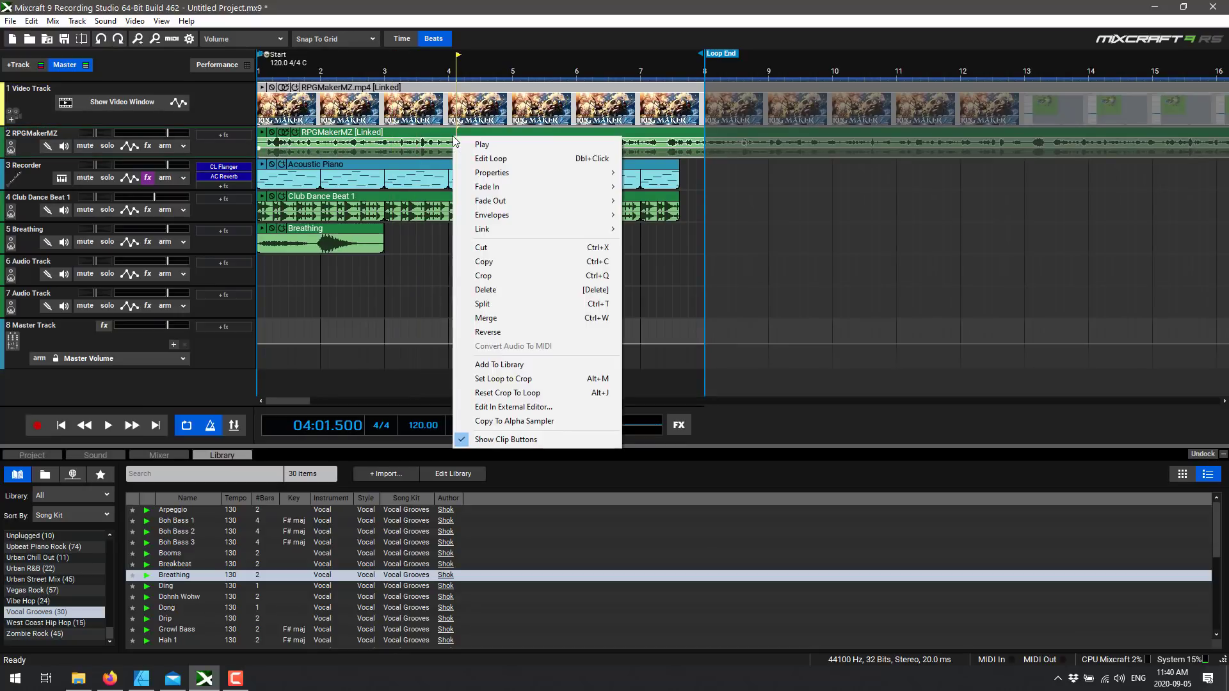
{"action": "left_click", "coordinate": [87, 145]}
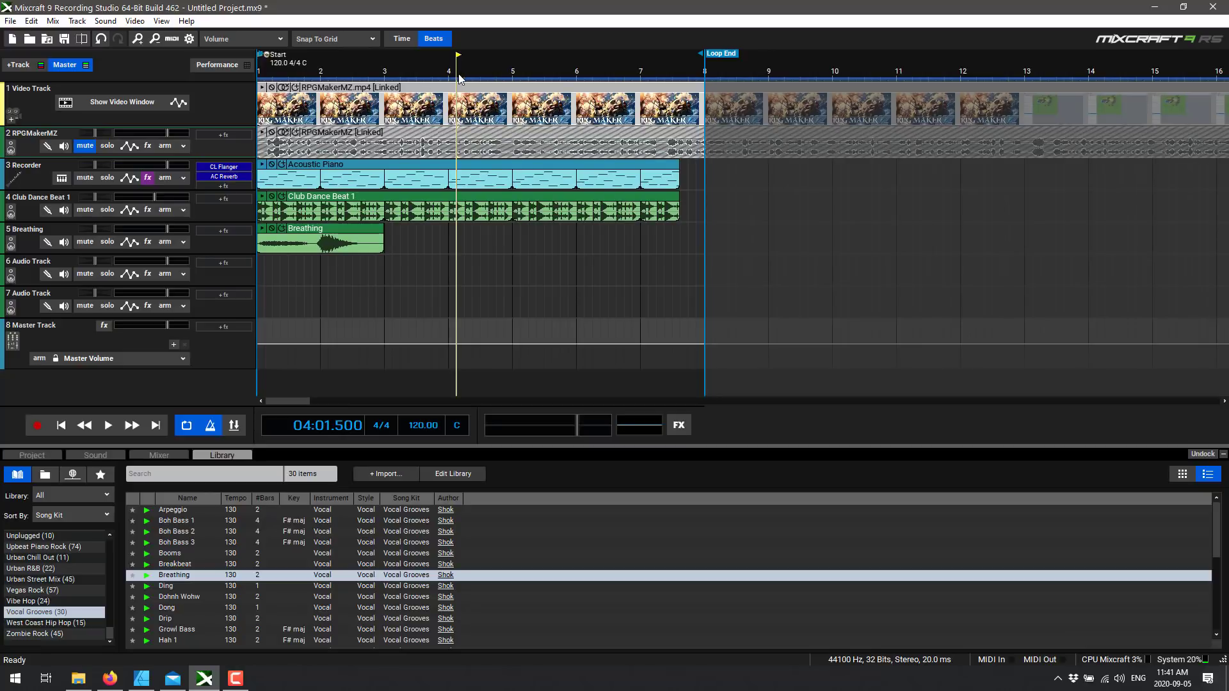
Split the RPGMakerMZ video clip near bar 5 and again at bar 12.
{"action": "left_click", "coordinate": [560, 84]}
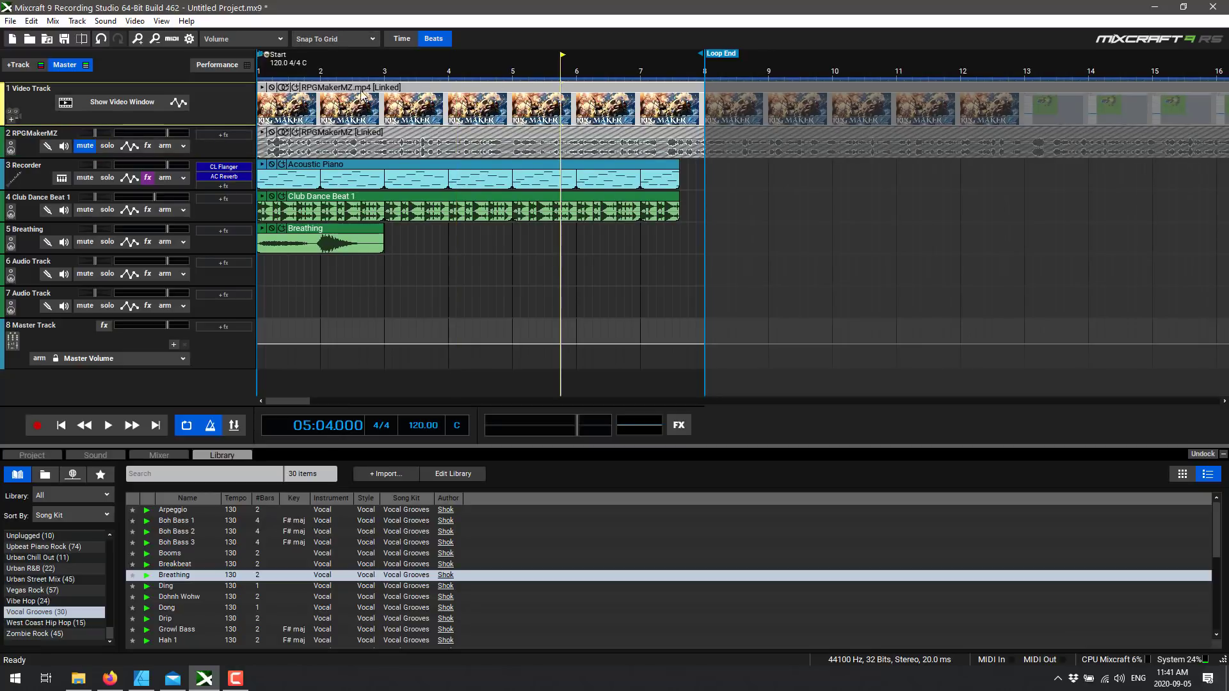
{"action": "right_click", "coordinate": [588, 81]}
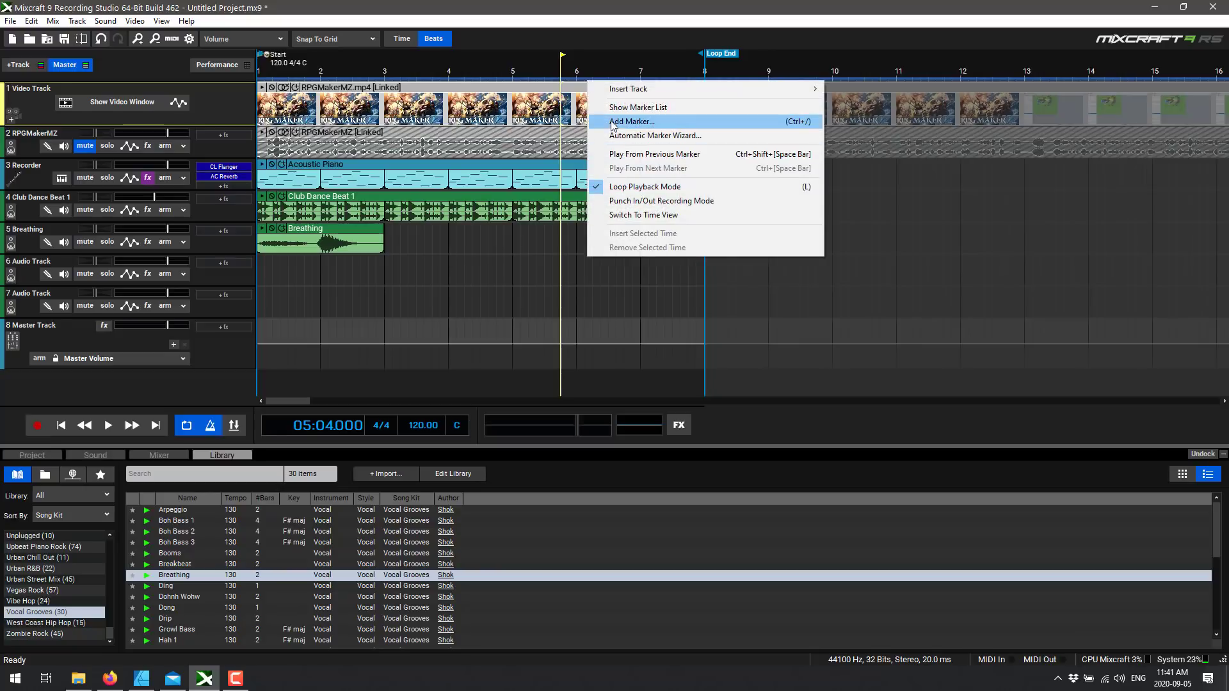
{"action": "left_click", "coordinate": [504, 101]}
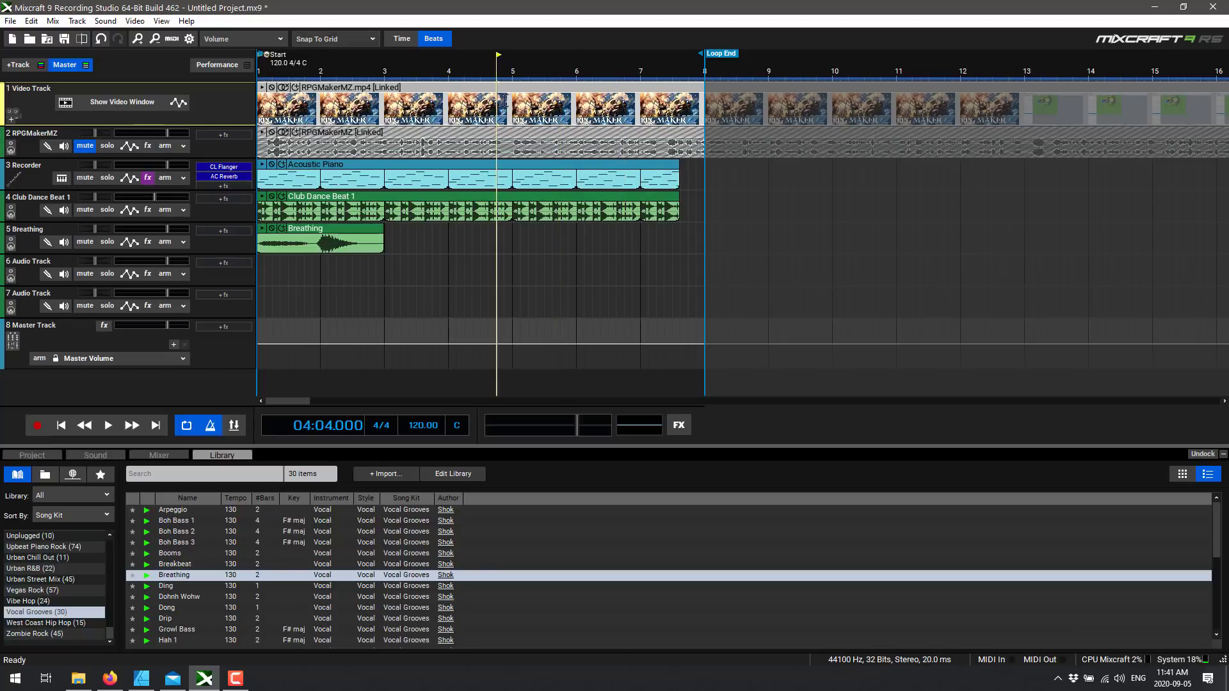
{"action": "left_click", "coordinate": [135, 22]}
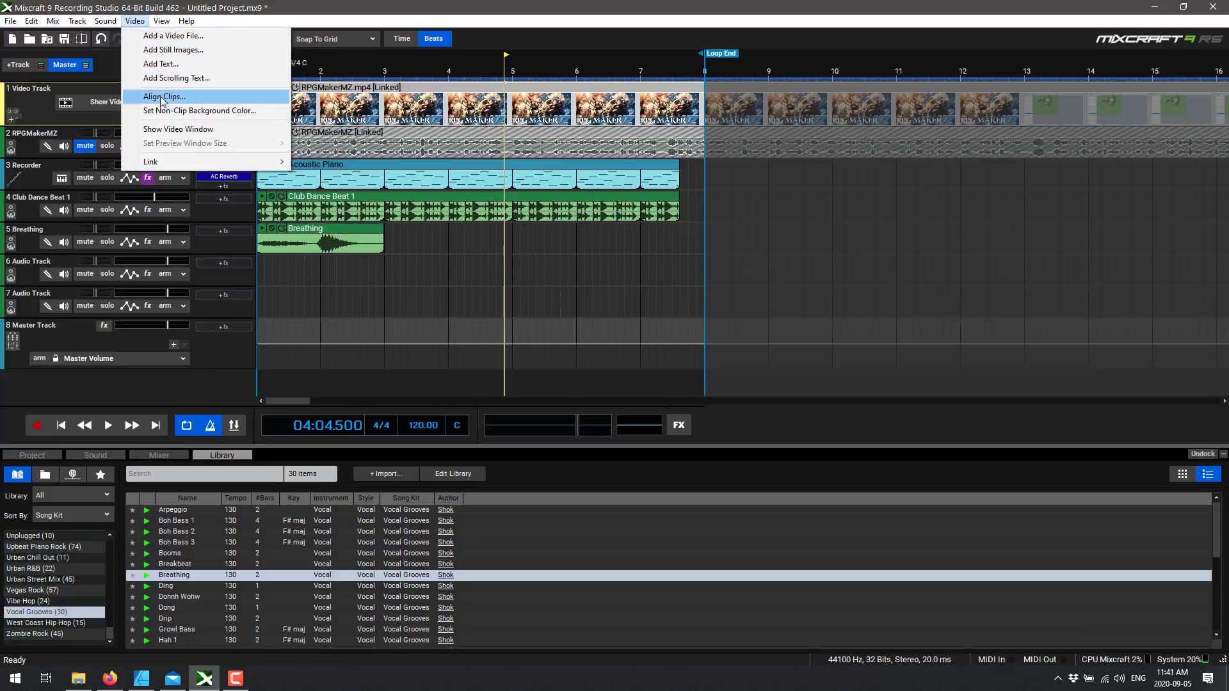
{"action": "right_click", "coordinate": [499, 101]}
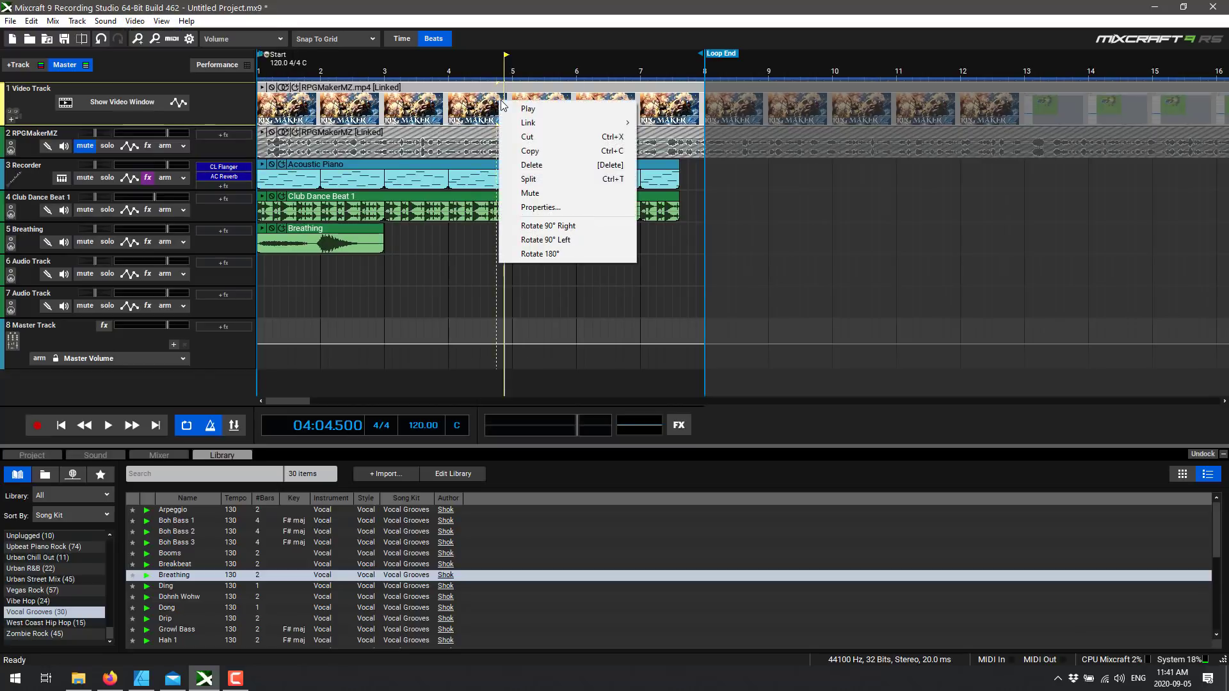
{"action": "left_click", "coordinate": [538, 167]}
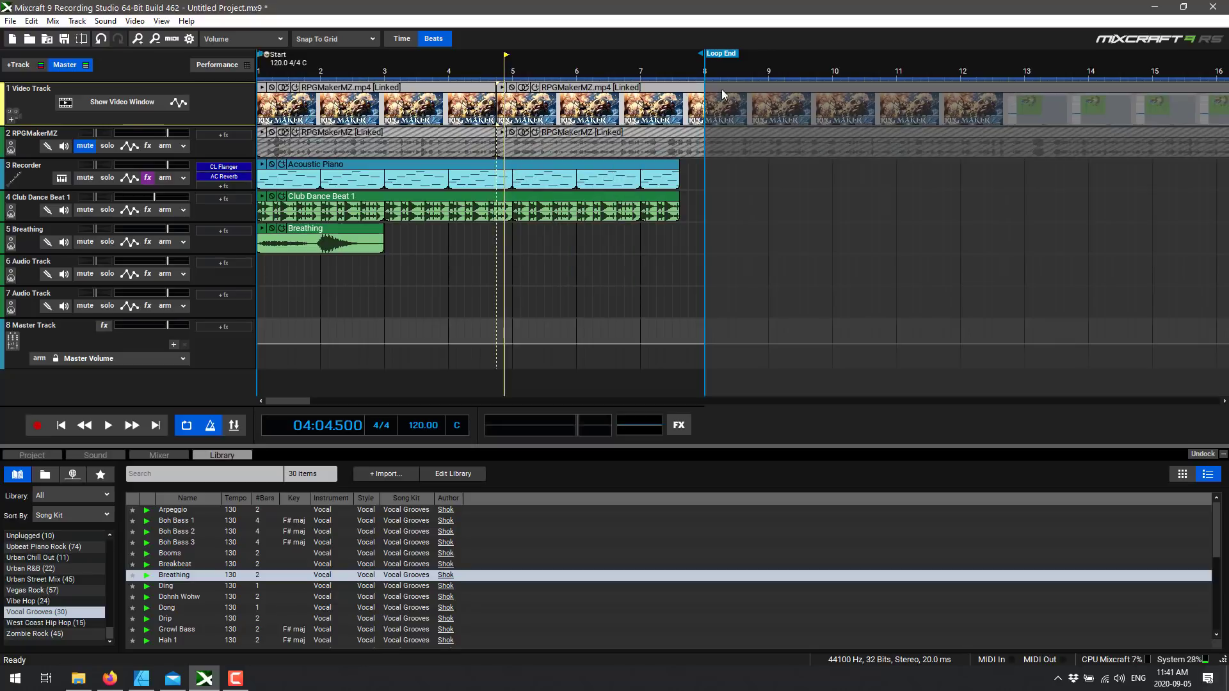
{"action": "left_click", "coordinate": [952, 94]}
{"action": "right_click", "coordinate": [953, 94]}
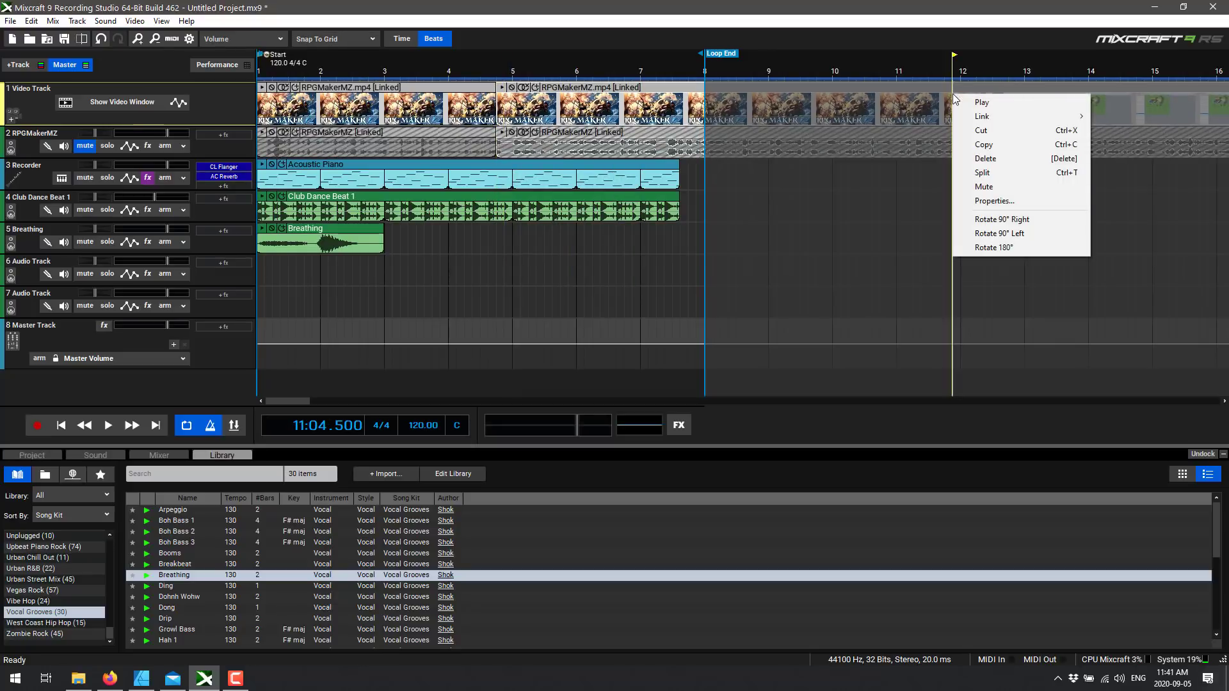
{"action": "left_click", "coordinate": [997, 172]}
Delete the middle video section and move the later section left to follow the first part.
{"action": "left_click", "coordinate": [829, 105]}
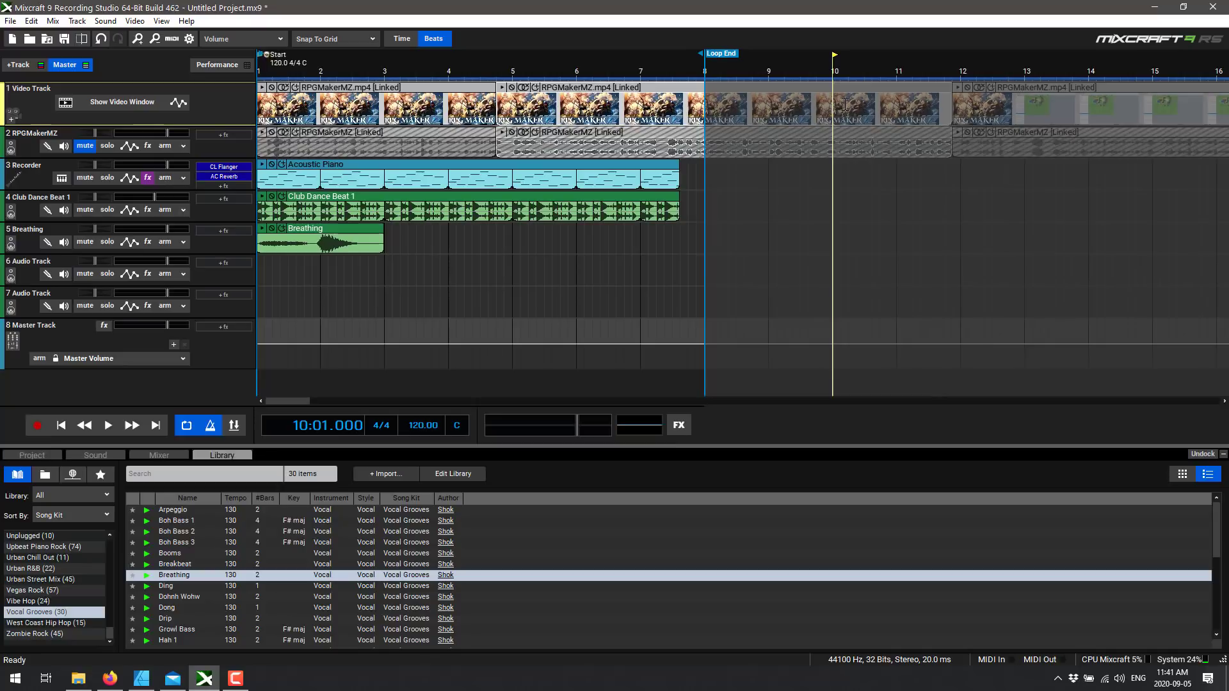
{"action": "key", "text": "Delete"}
{"action": "left_click", "coordinate": [1096, 92]}
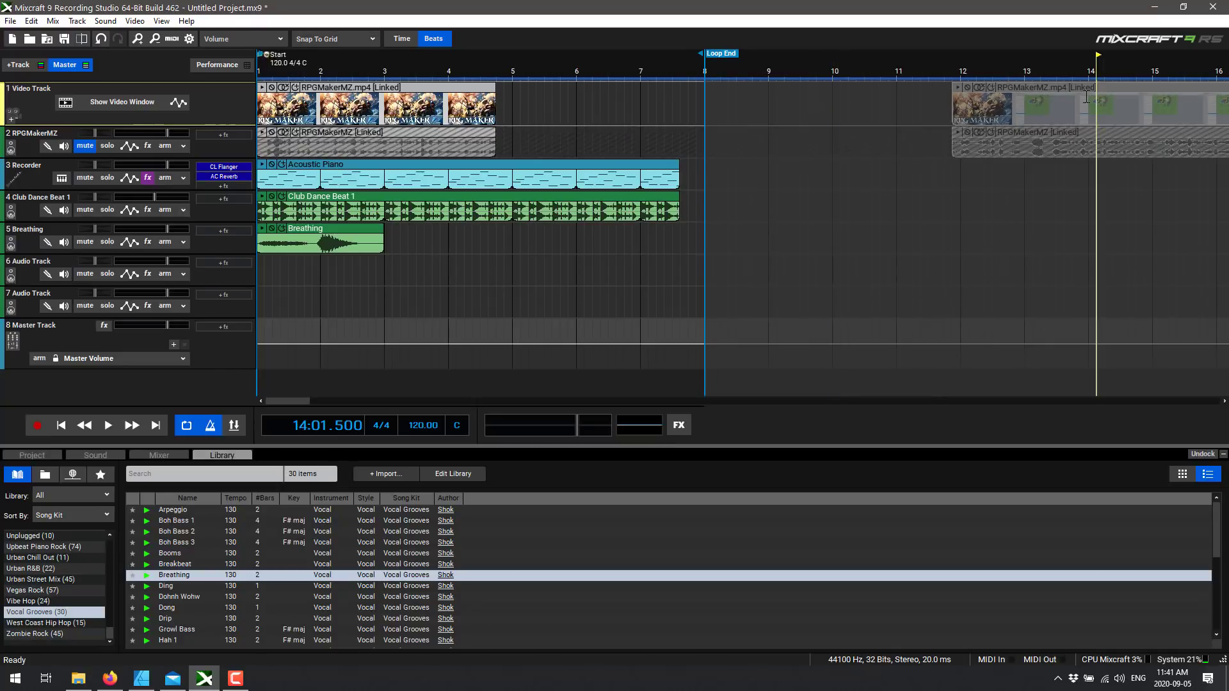
{"action": "left_click_drag", "start_coordinate": [1077, 107], "coordinate": [621, 133]}
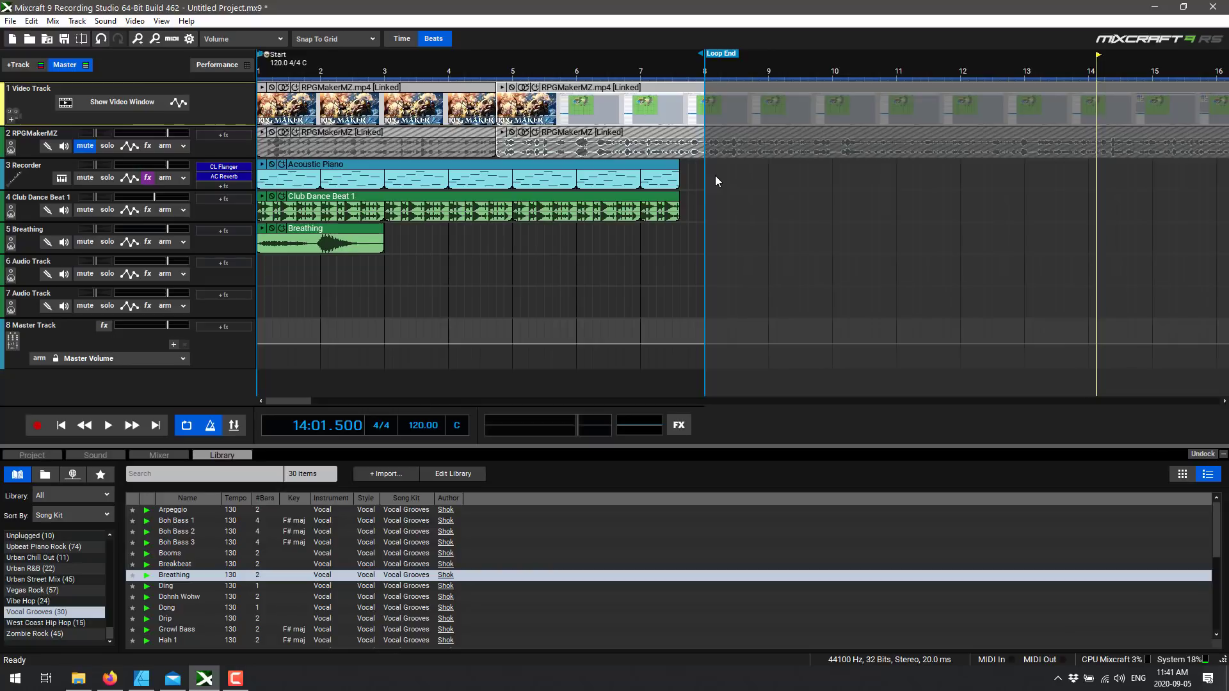
{"action": "right_click", "coordinate": [599, 104]}
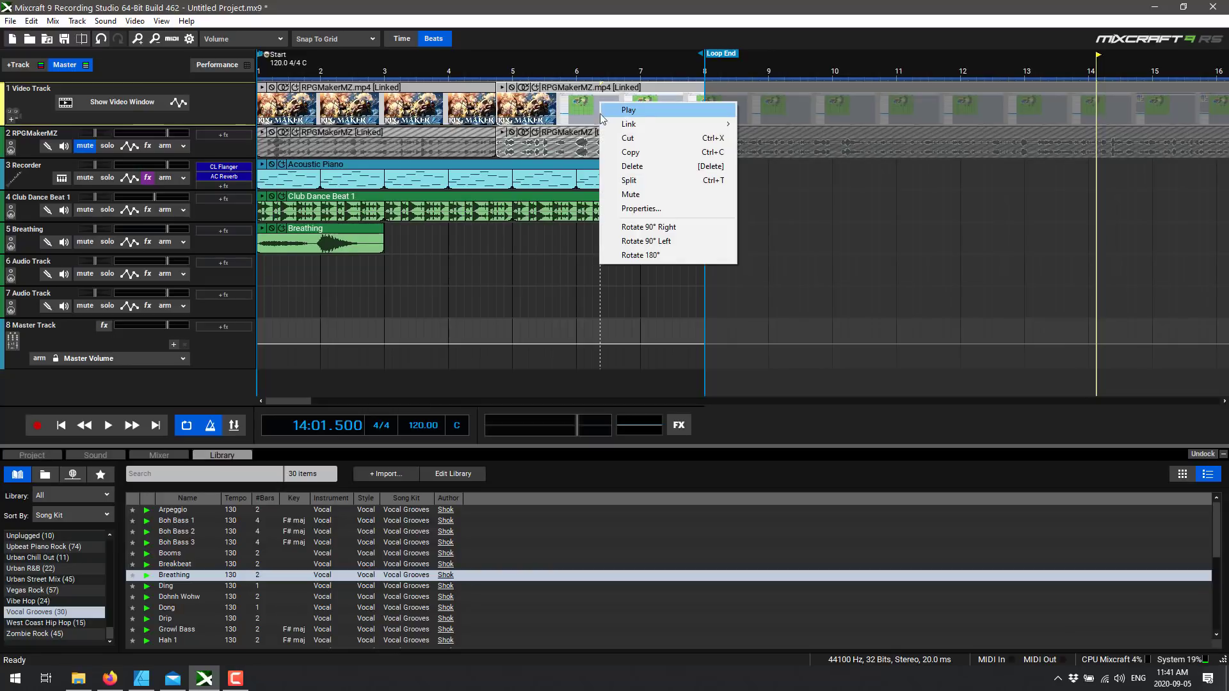
Expand the Video Track and add a 'Clickopyright 2020' caption on its 1.1 Text lane, then check the track image choices.
{"action": "left_click", "coordinate": [22, 95]}
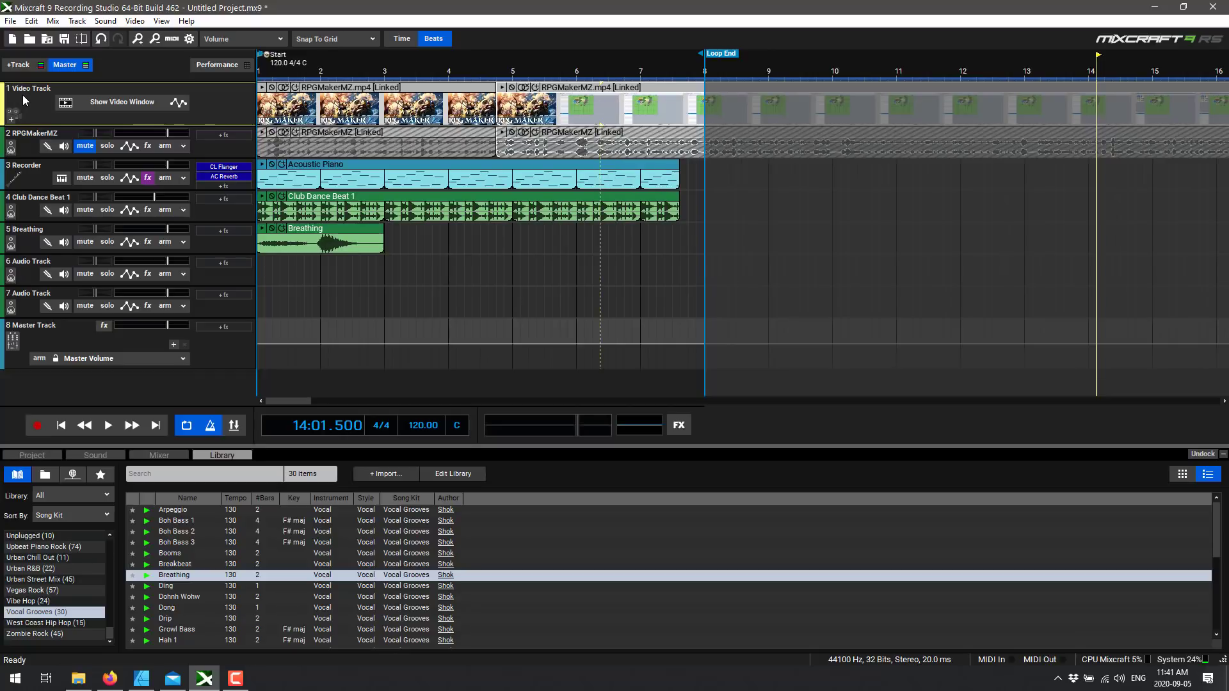
{"action": "left_click", "coordinate": [11, 120]}
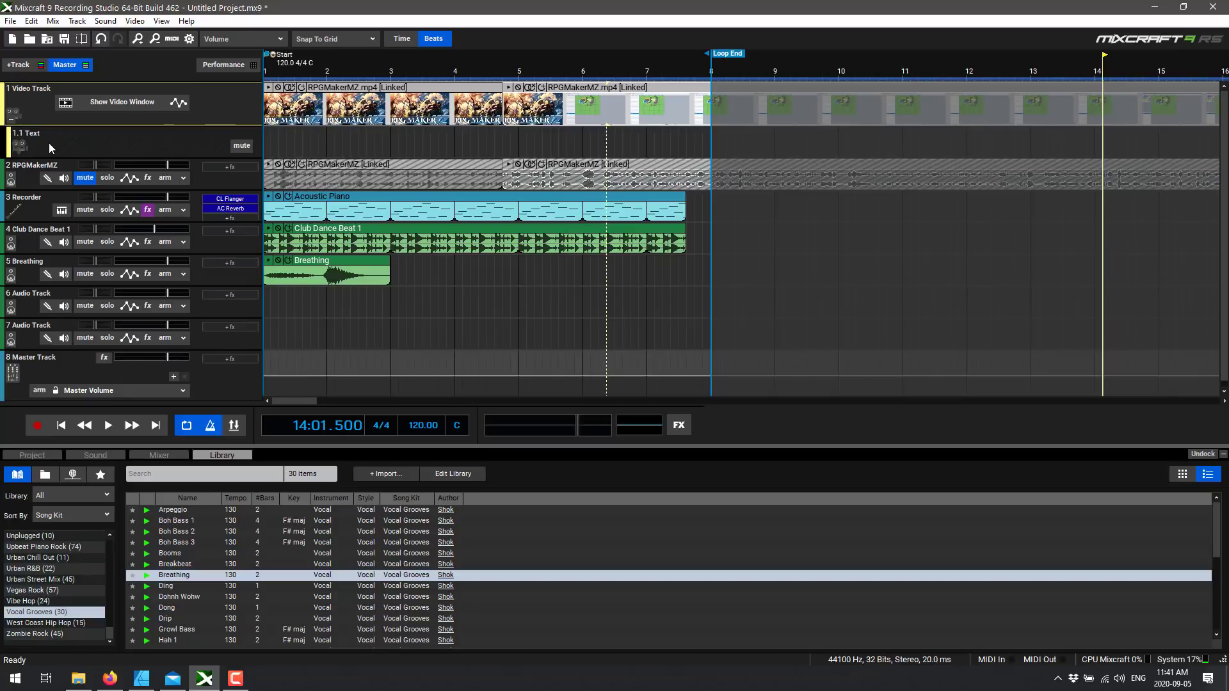
{"action": "right_click", "coordinate": [379, 144]}
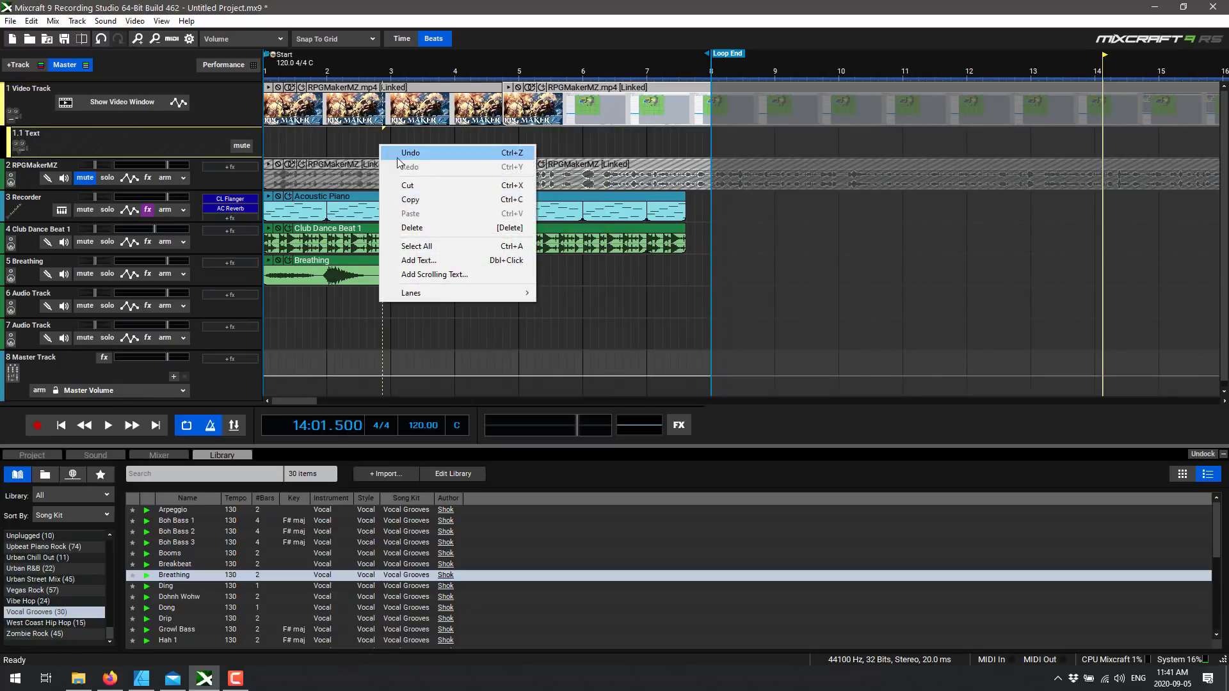
{"action": "left_click", "coordinate": [442, 261]}
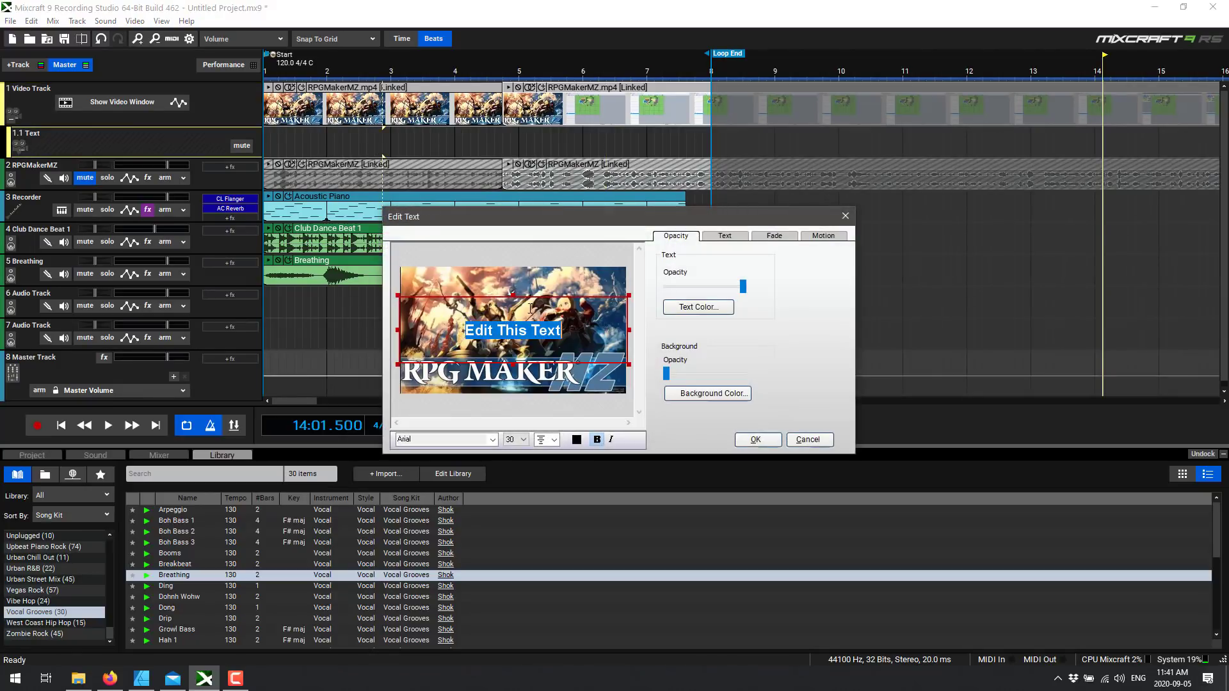
{"action": "type", "text": "C"}
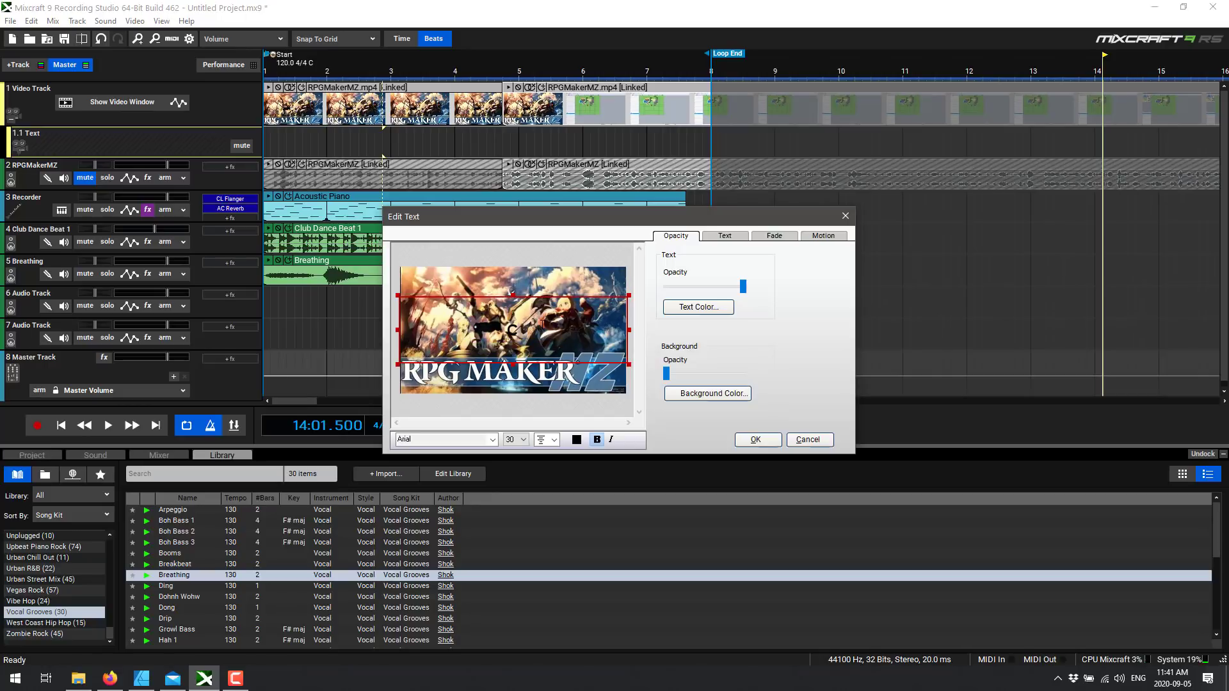
{"action": "type", "text": "lickopyright 2020"}
{"action": "key", "text": "Return"}
{"action": "left_click", "coordinate": [845, 217]}
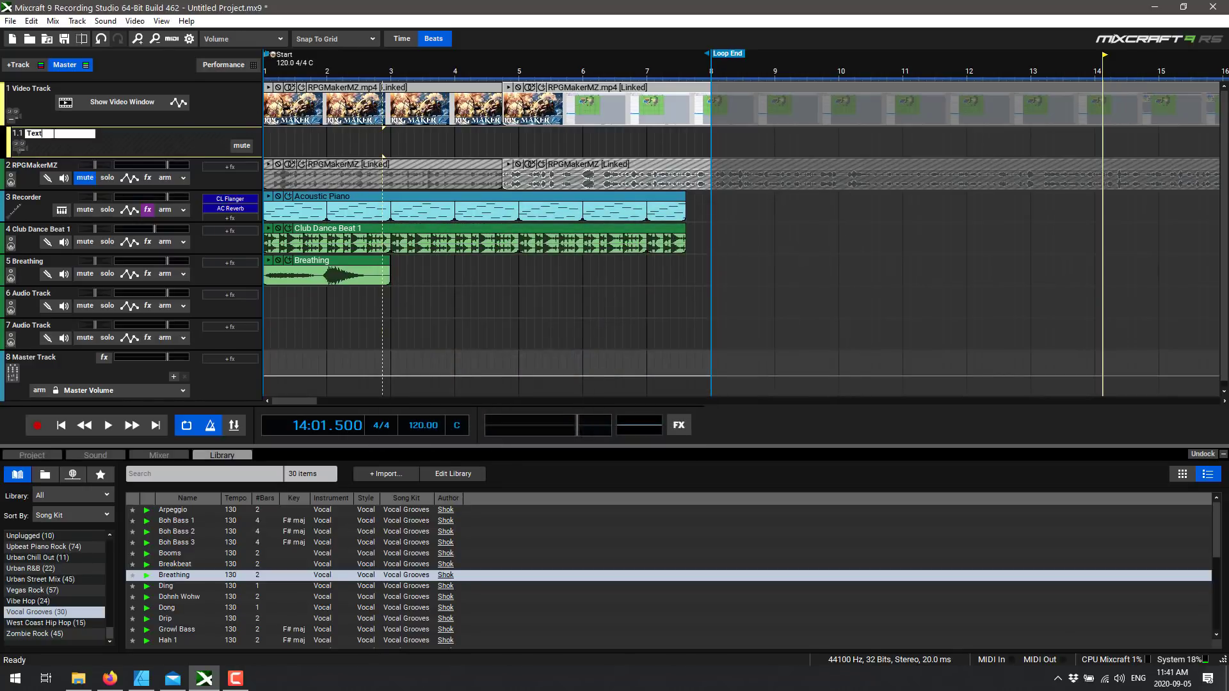
{"action": "left_click", "coordinate": [20, 146]}
{"action": "left_click", "coordinate": [806, 204]}
{"action": "right_click", "coordinate": [6, 91]}
{"action": "mouse_move", "coordinate": [67, 129]}
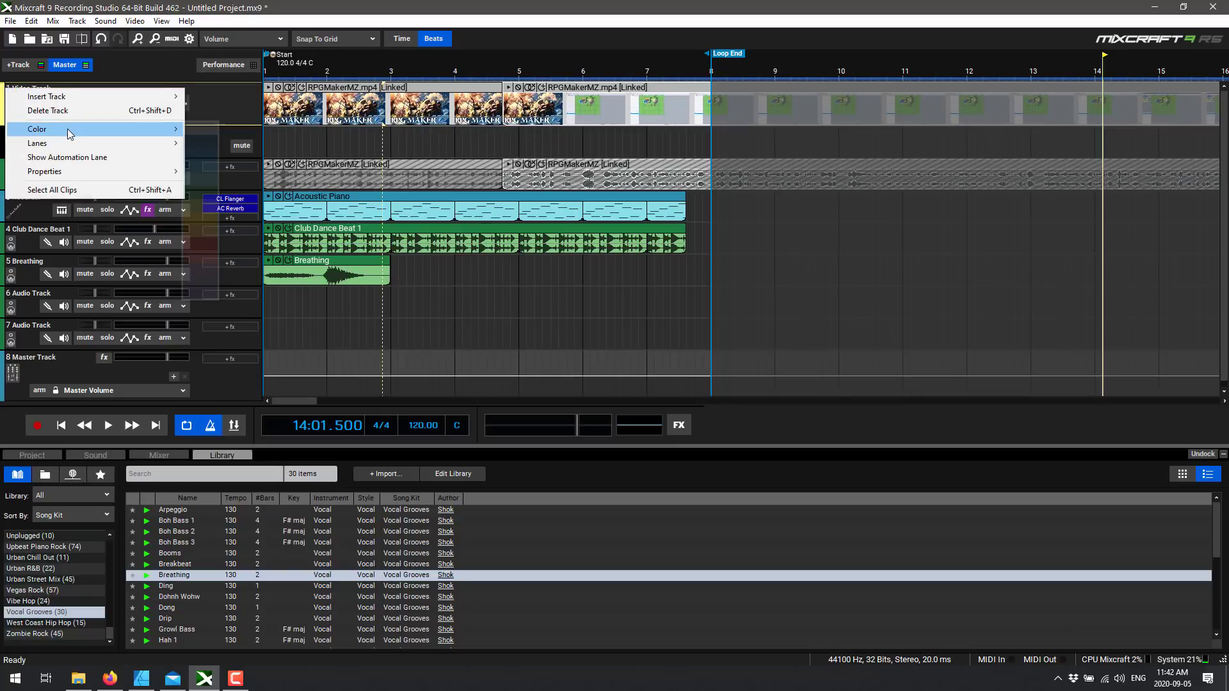
{"action": "left_click", "coordinate": [193, 86]}
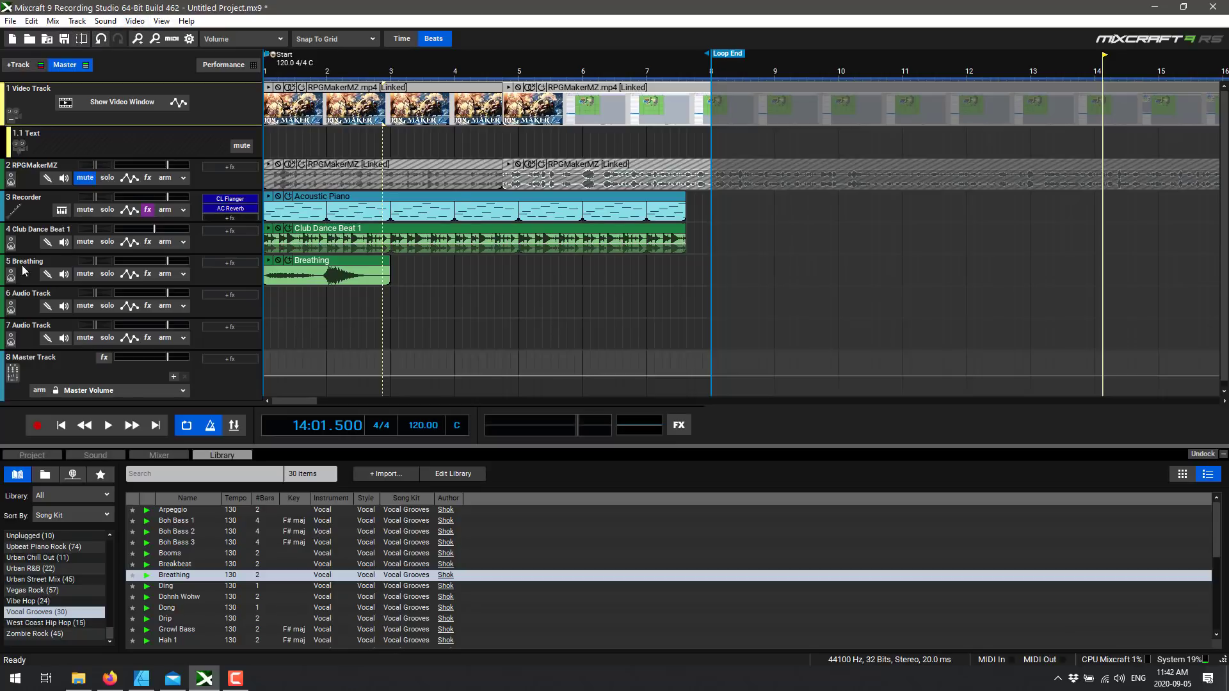
{"action": "scroll", "coordinate": [94, 335], "scroll_direction": "down", "scroll_amount": 1}
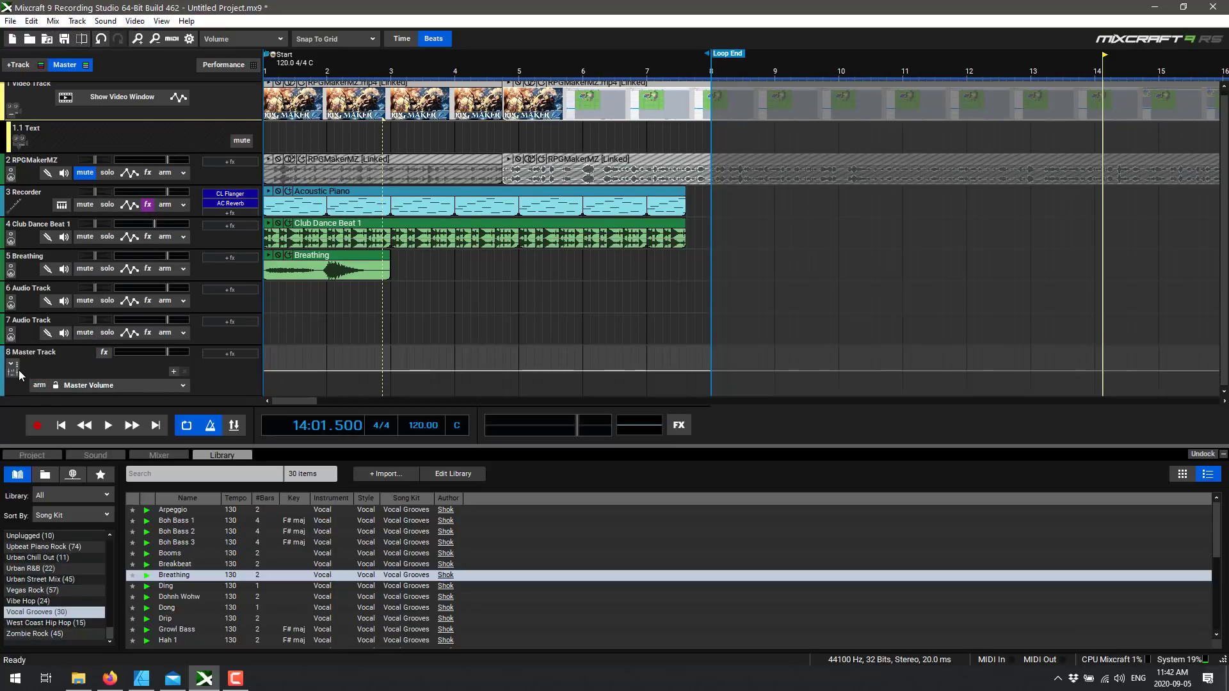
{"action": "left_click", "coordinate": [102, 356]}
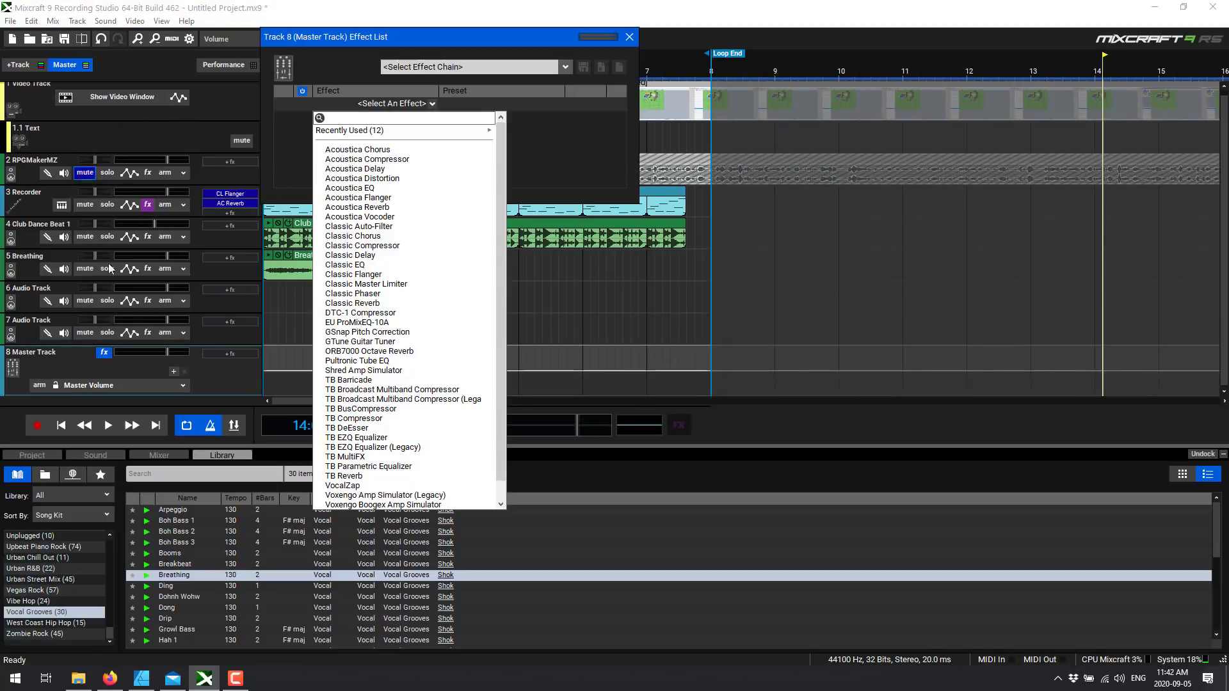
{"action": "left_click", "coordinate": [475, 119]}
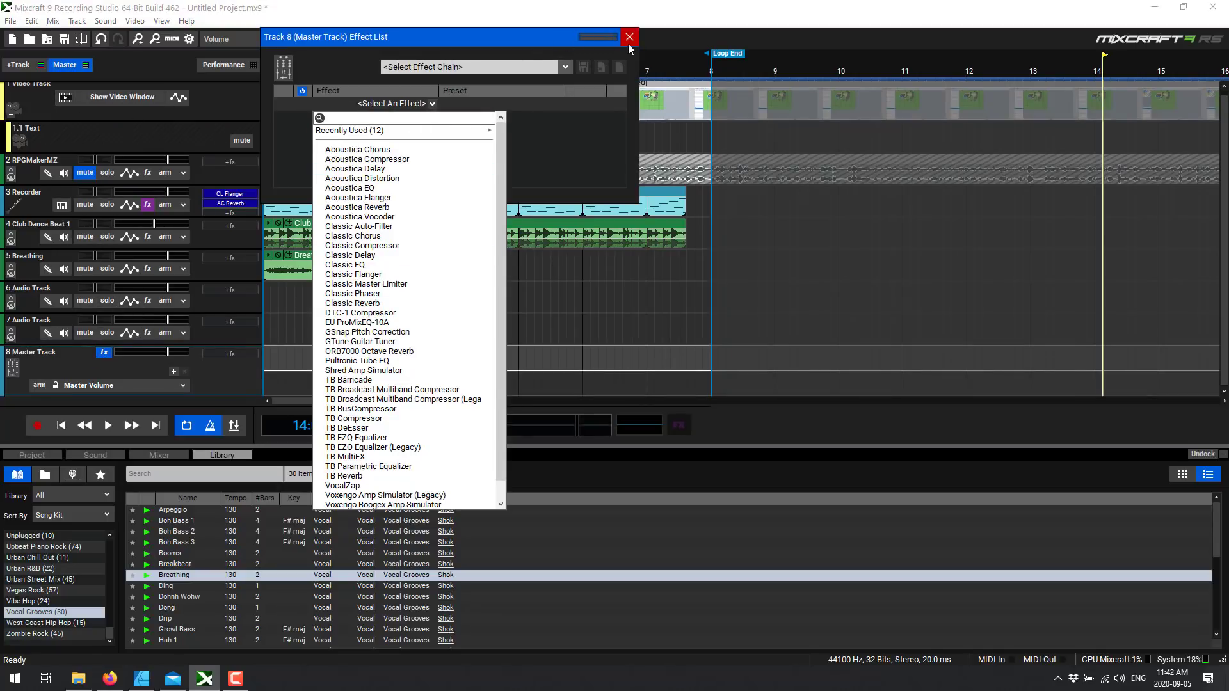
{"action": "left_click", "coordinate": [630, 43]}
{"action": "left_click", "coordinate": [630, 38]}
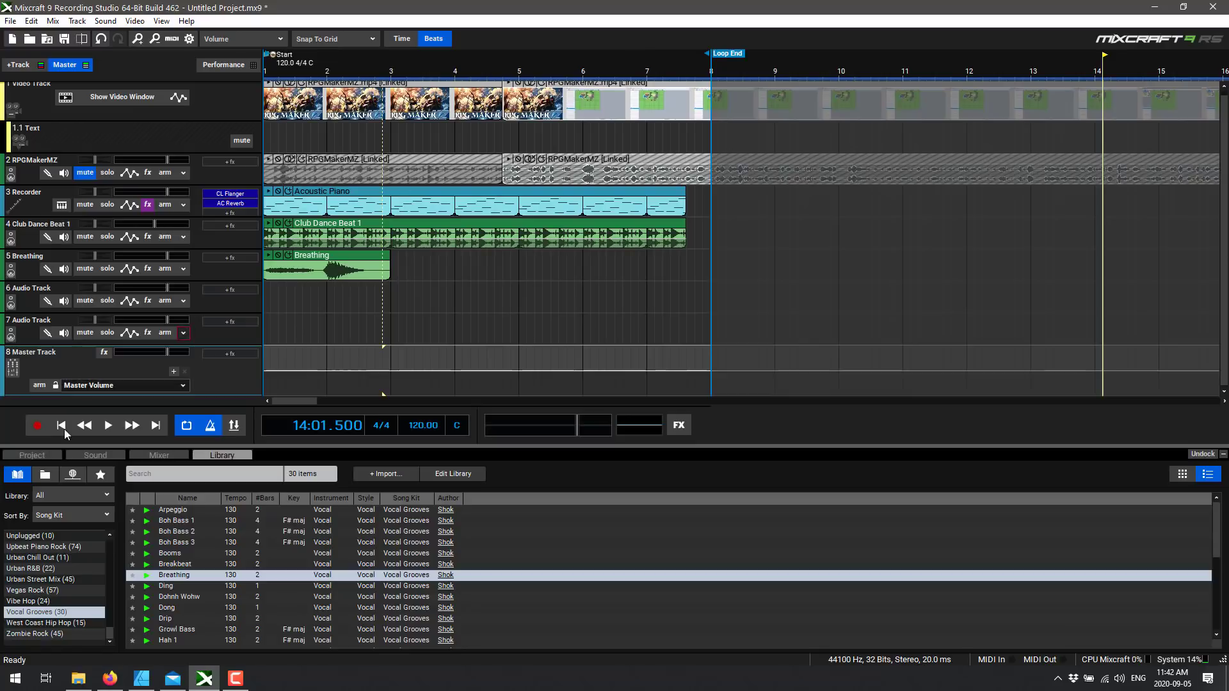
List the 45 Zombie Rock loops, then preview and stop the Drums 2 loop.
{"action": "scroll", "coordinate": [74, 571], "scroll_direction": "up", "scroll_amount": 2}
{"action": "scroll", "coordinate": [75, 570], "scroll_direction": "down", "scroll_amount": 2}
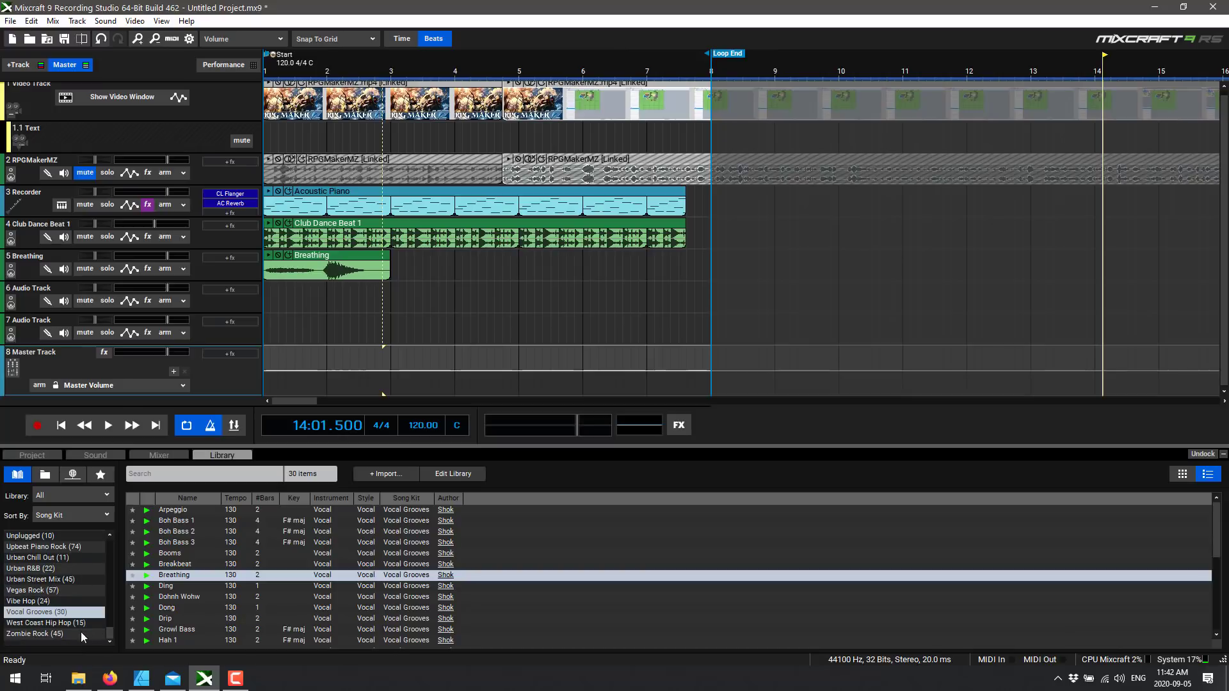
{"action": "left_click", "coordinate": [37, 633]}
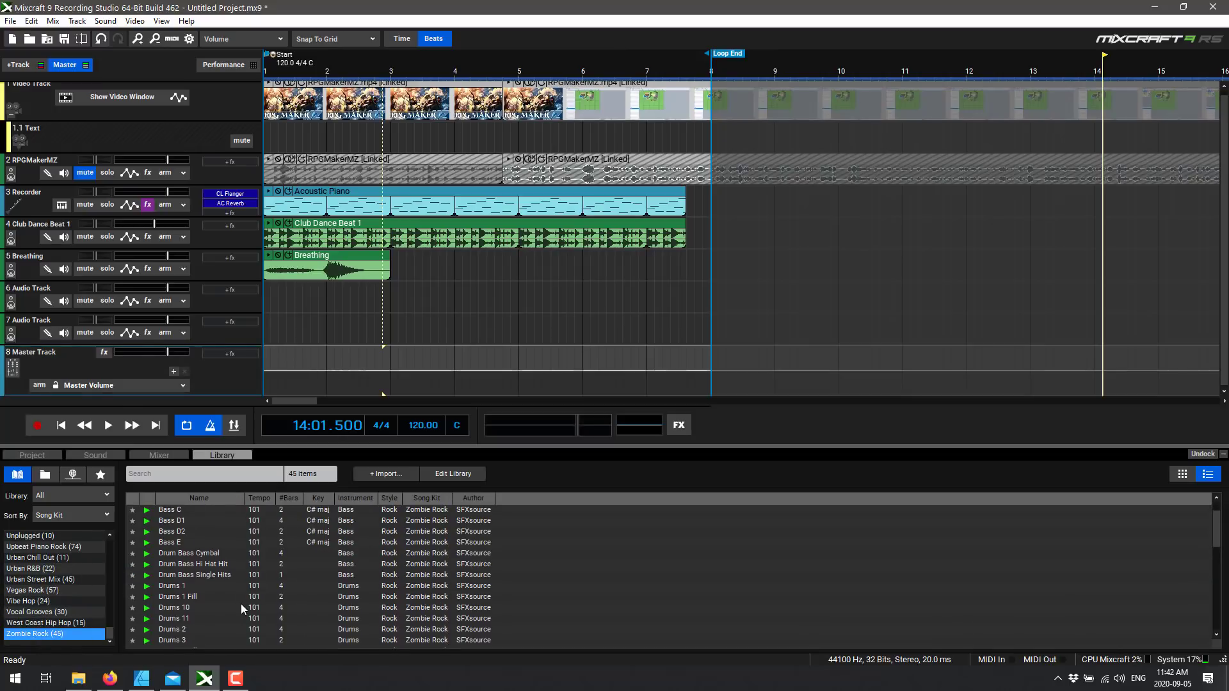
{"action": "left_click", "coordinate": [146, 586]}
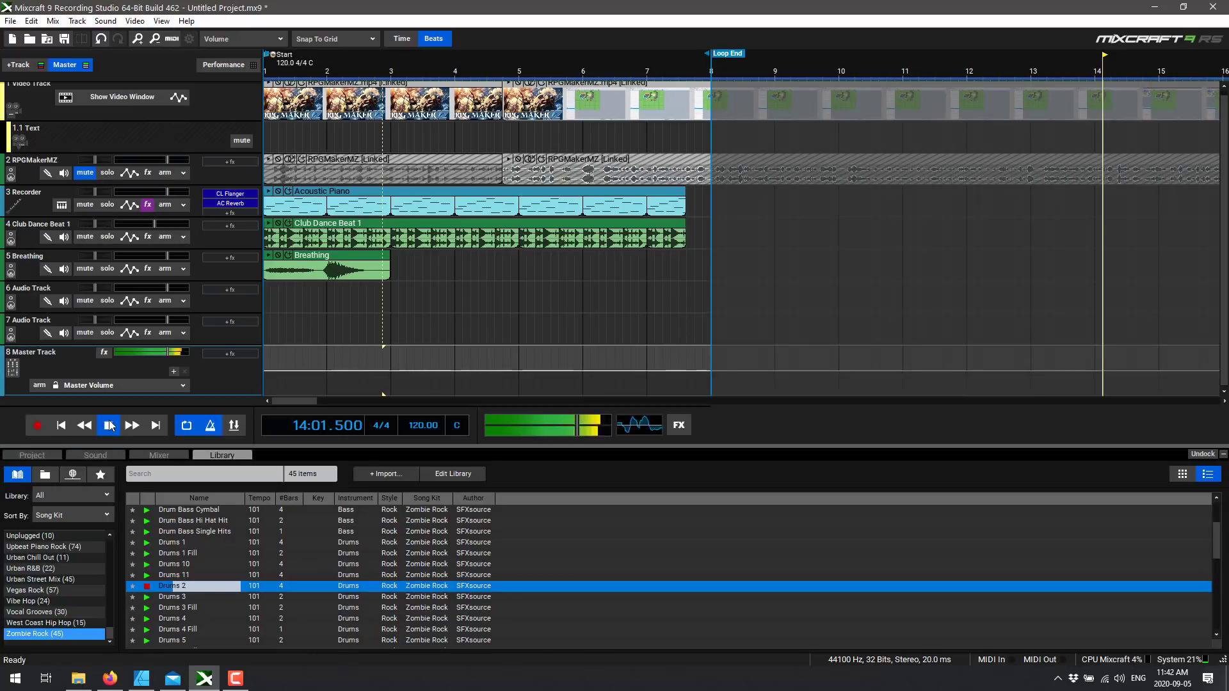
{"action": "left_click", "coordinate": [110, 427]}
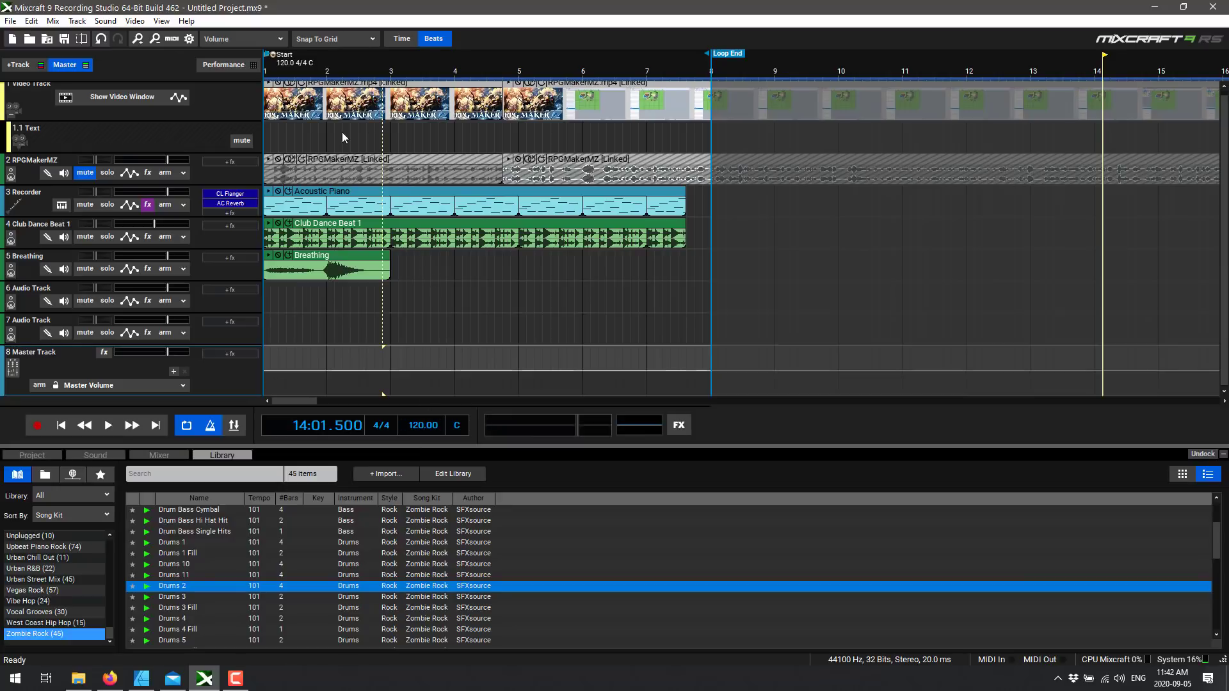
Show the Acoustic Piano clip's notes in the piano roll, compare with Score view, and check the Recorder instrument.
{"action": "left_click", "coordinate": [310, 201]}
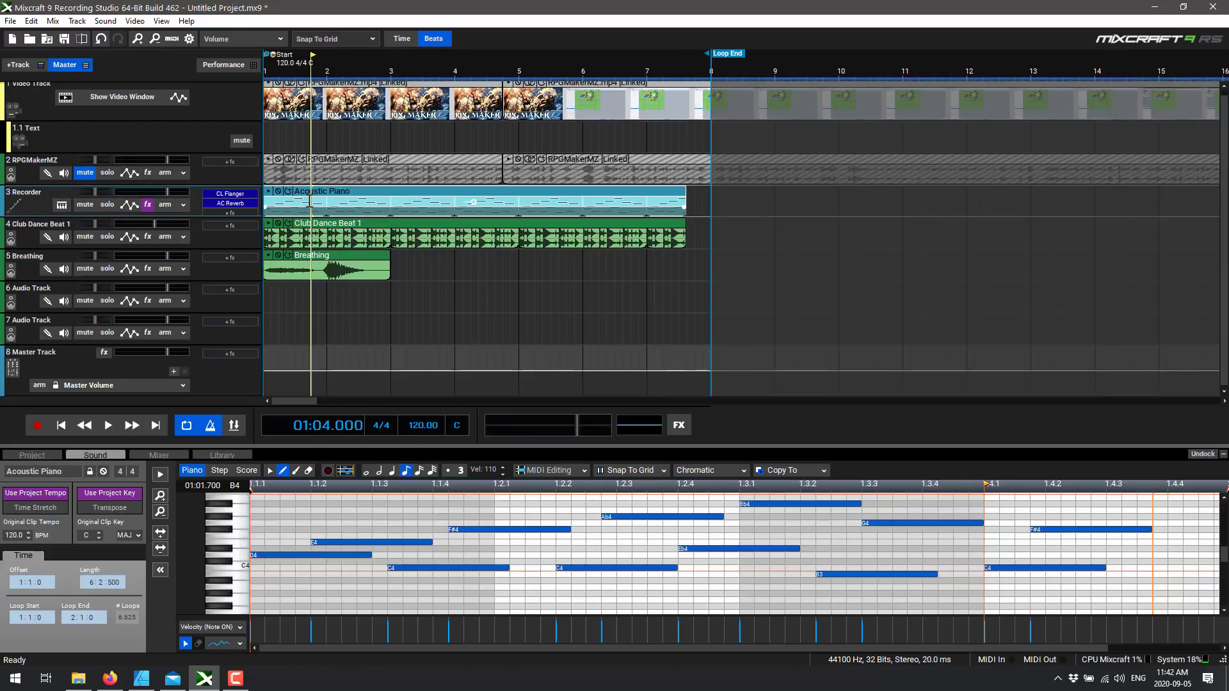
{"action": "left_click", "coordinate": [245, 471]}
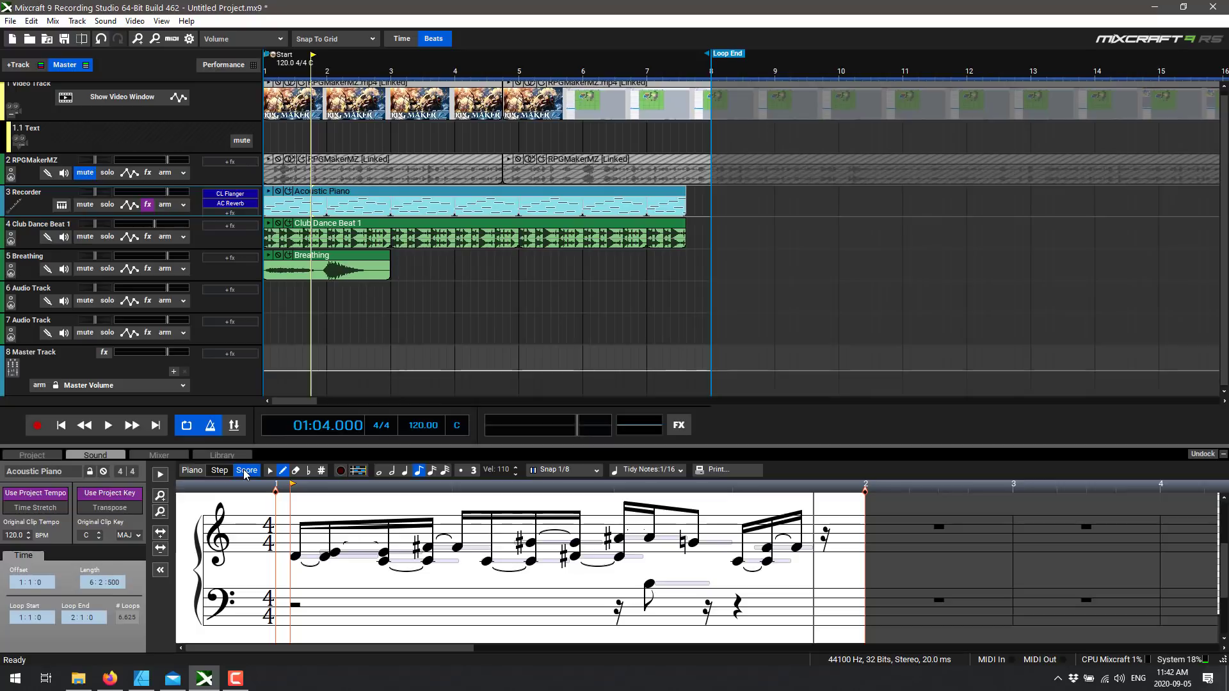
{"action": "left_click", "coordinate": [199, 471]}
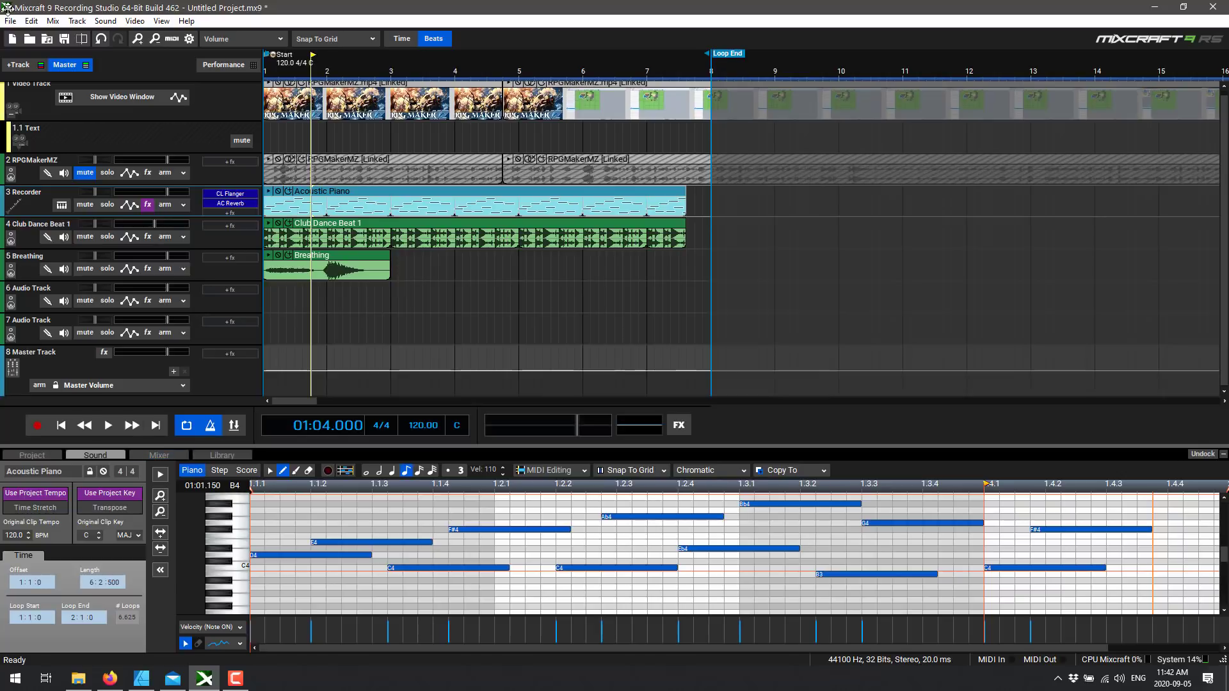
{"action": "left_click", "coordinate": [61, 205]}
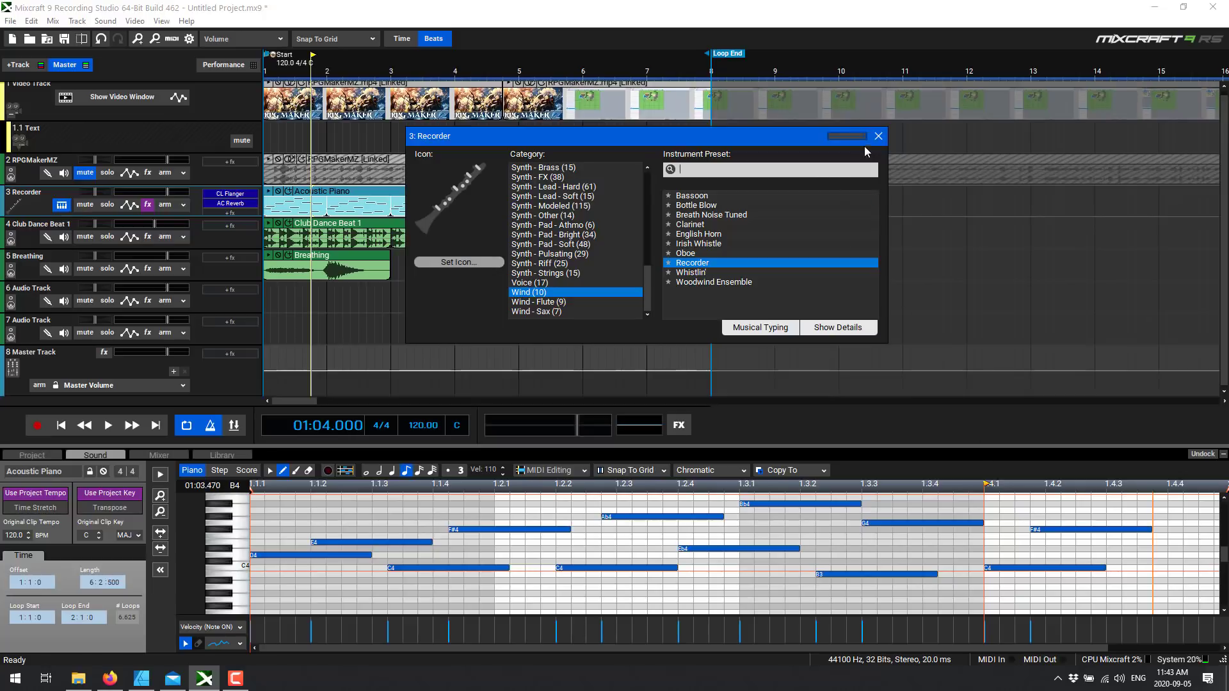
{"action": "left_click", "coordinate": [881, 138]}
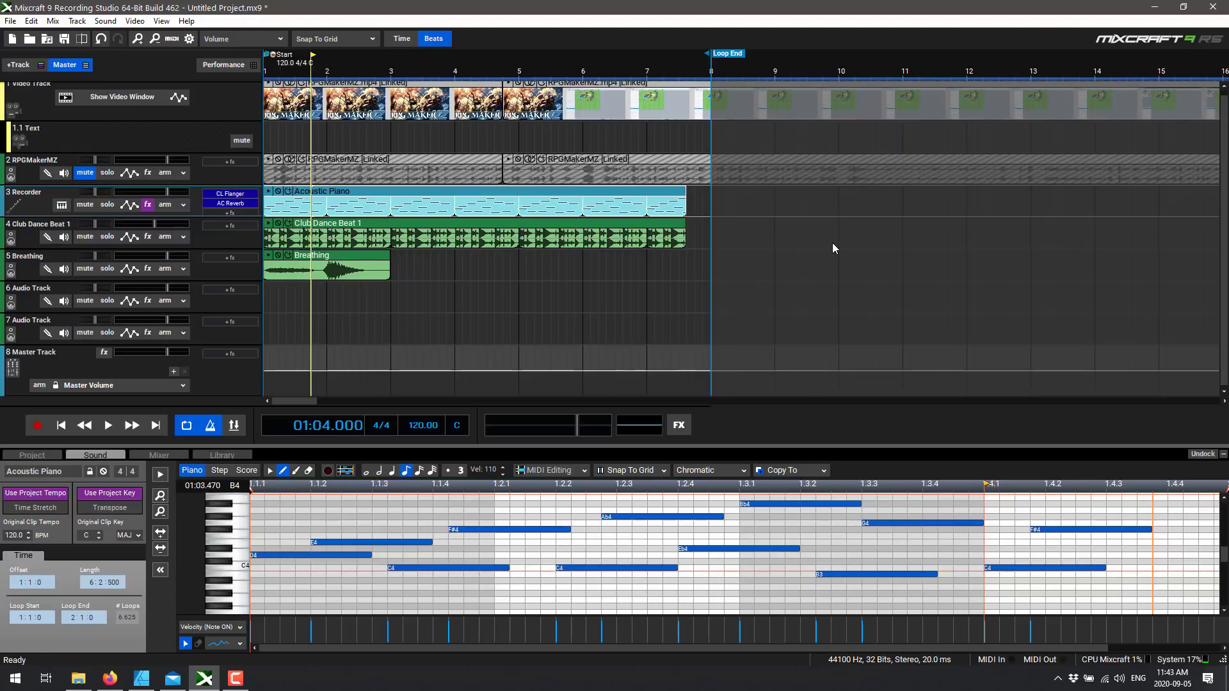
{"action": "key", "text": "alt+Tab"}
{"action": "key", "text": "alt+Tab"}
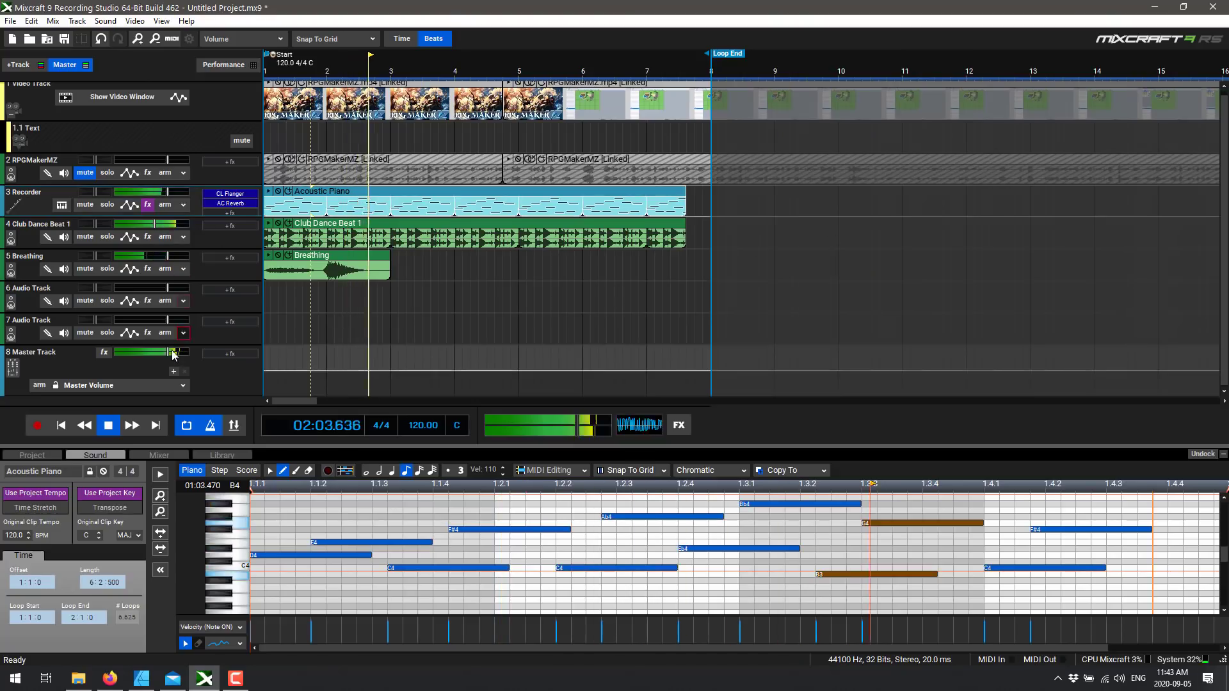
{"action": "key", "text": "alt+Tab"}
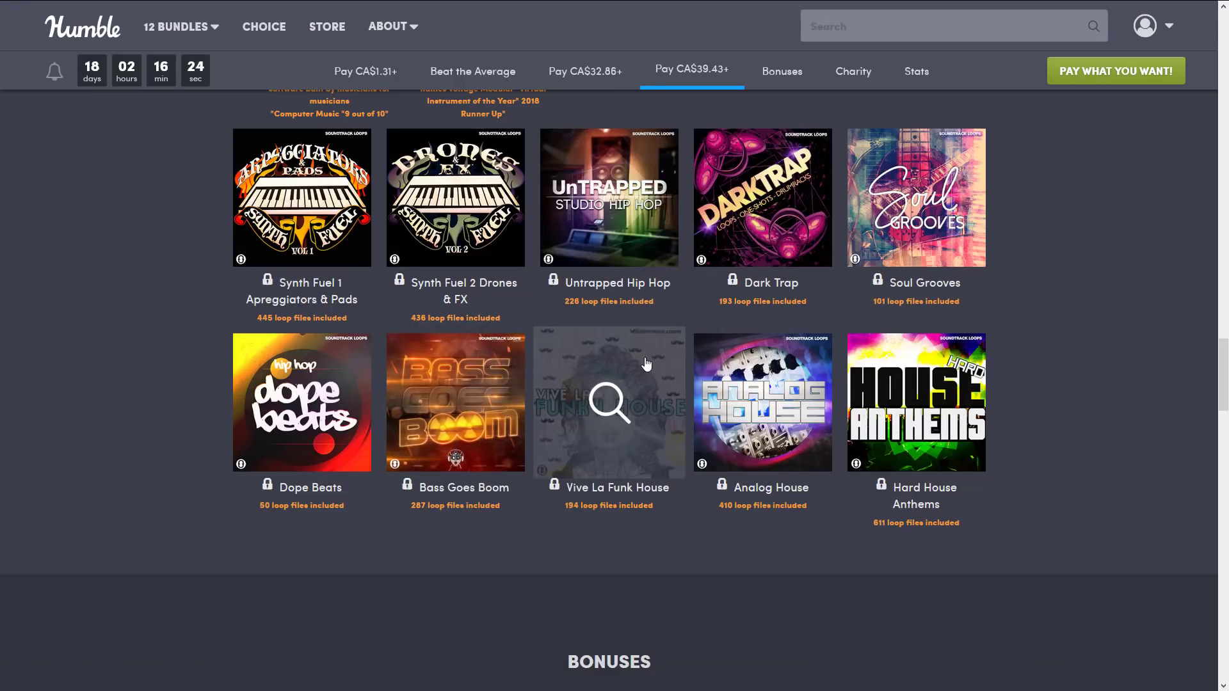
Switch to the GameFromScratch Reaper DAW Hands-On article and scroll through its feature list.
{"action": "key", "text": "ctrl+Tab"}
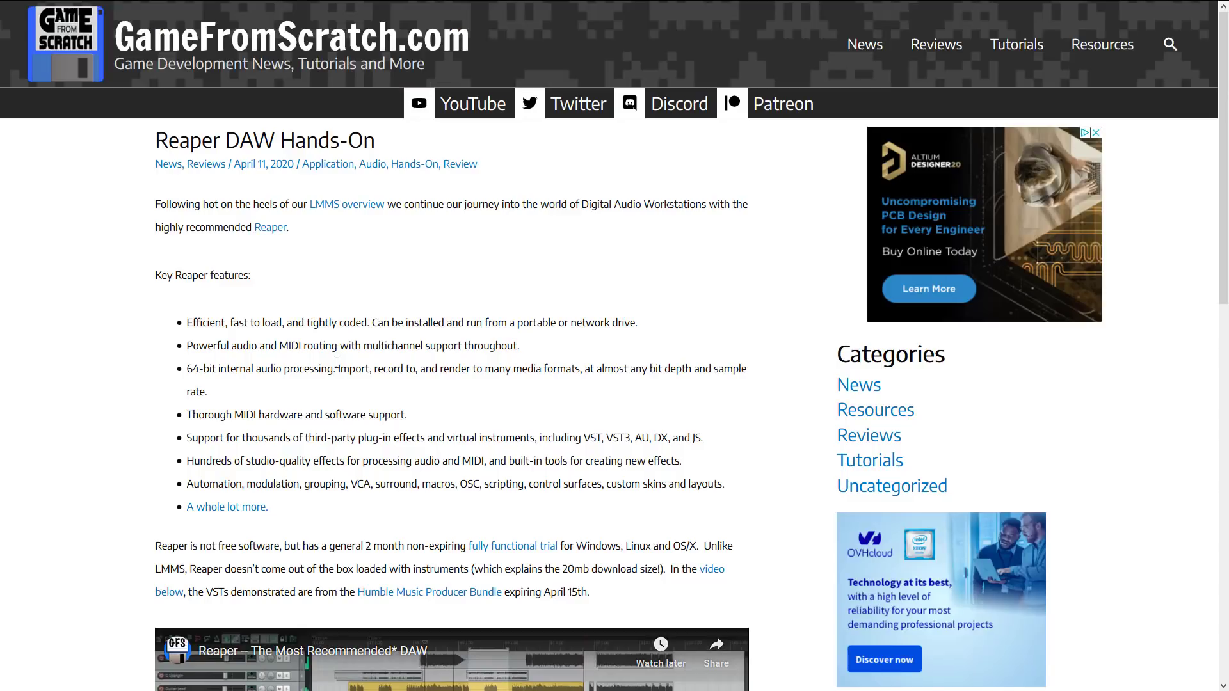
{"action": "scroll", "coordinate": [256, 331], "scroll_direction": "down", "scroll_amount": 6}
{"action": "scroll", "coordinate": [378, 358], "scroll_direction": "up", "scroll_amount": 6}
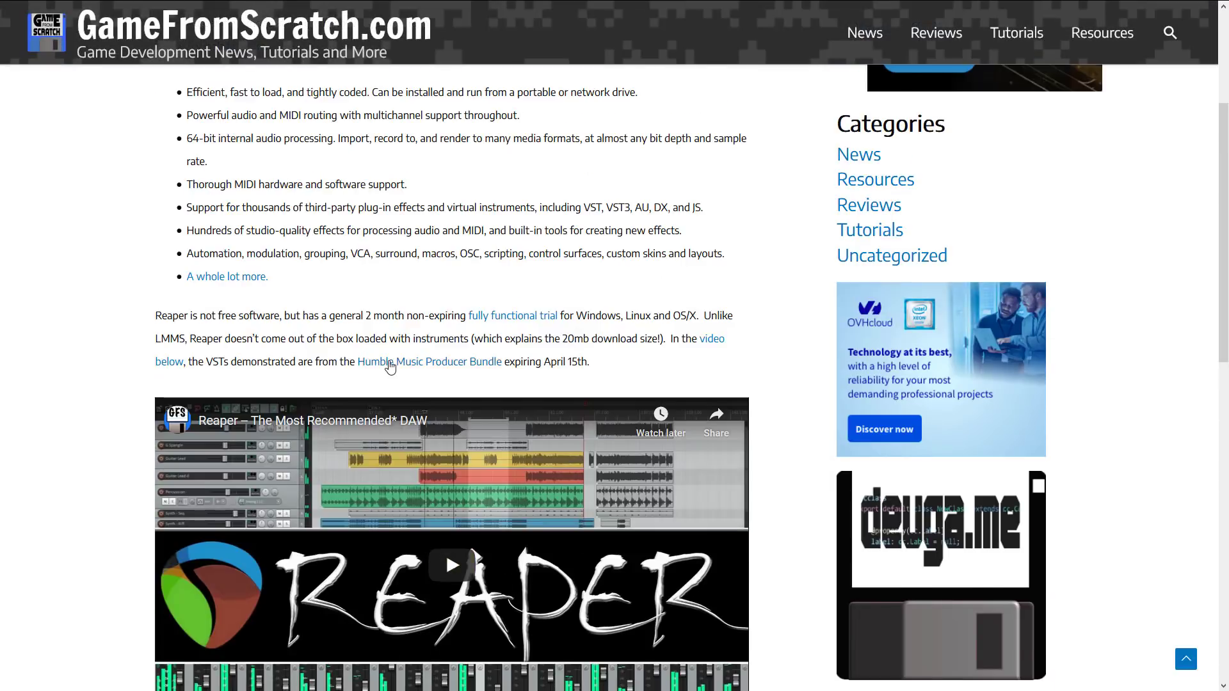
{"action": "scroll", "coordinate": [392, 367], "scroll_direction": "down", "scroll_amount": 2}
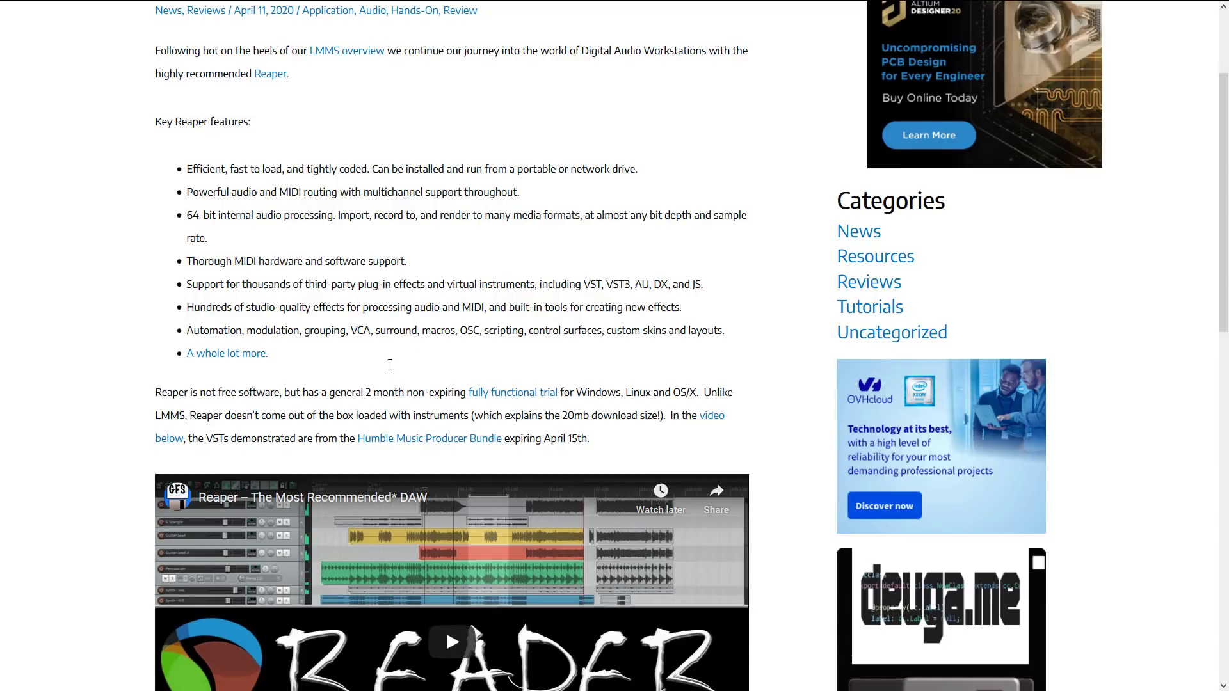
{"action": "scroll", "coordinate": [390, 364], "scroll_direction": "up", "scroll_amount": 2}
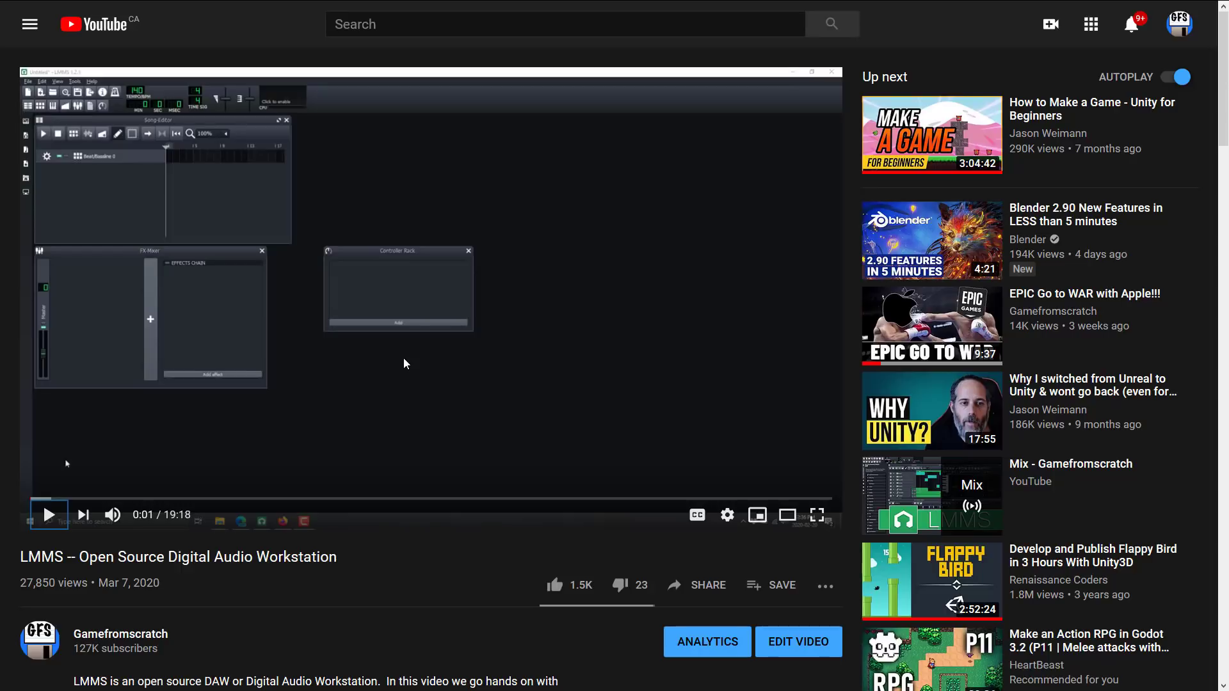
Leave the LMMS YouTube video and return to the Mixcraft project.
{"action": "key", "text": "alt+Tab"}
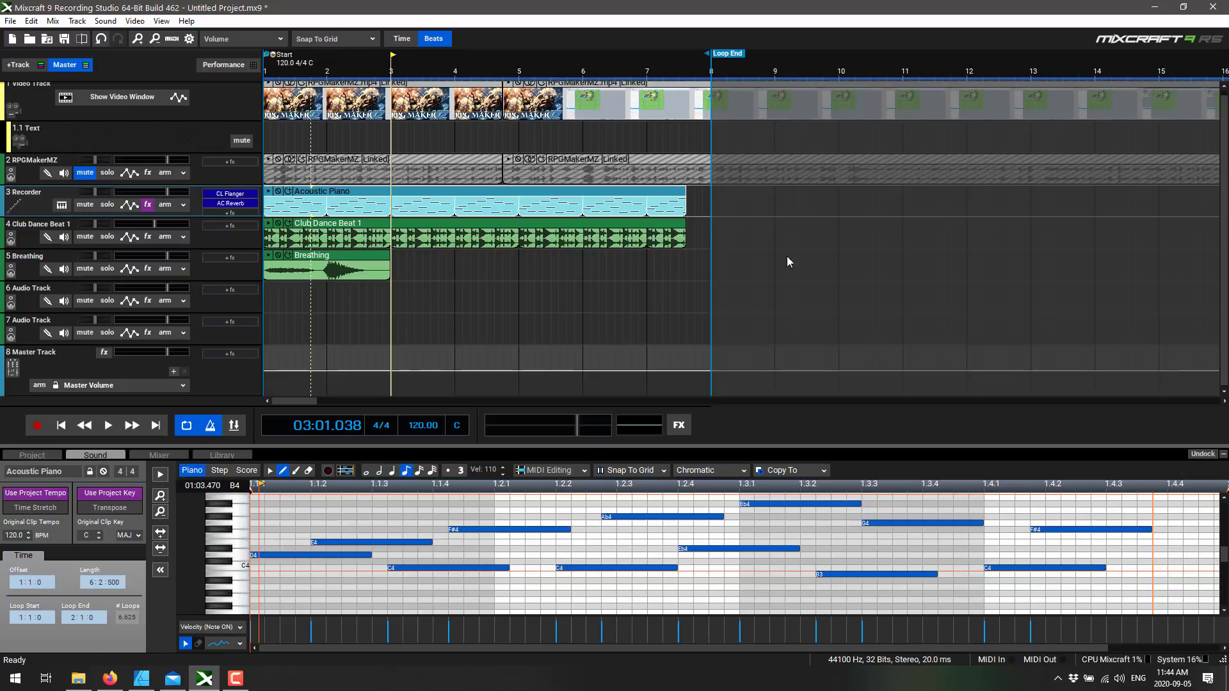
Zoom around the empty timeline, dismiss its context menu, and switch to the Acoustica Mixcraft 9 page.
{"action": "scroll", "coordinate": [757, 247], "scroll_direction": "down", "scroll_amount": 2}
{"action": "scroll", "coordinate": [757, 240], "scroll_direction": "up", "scroll_amount": 3}
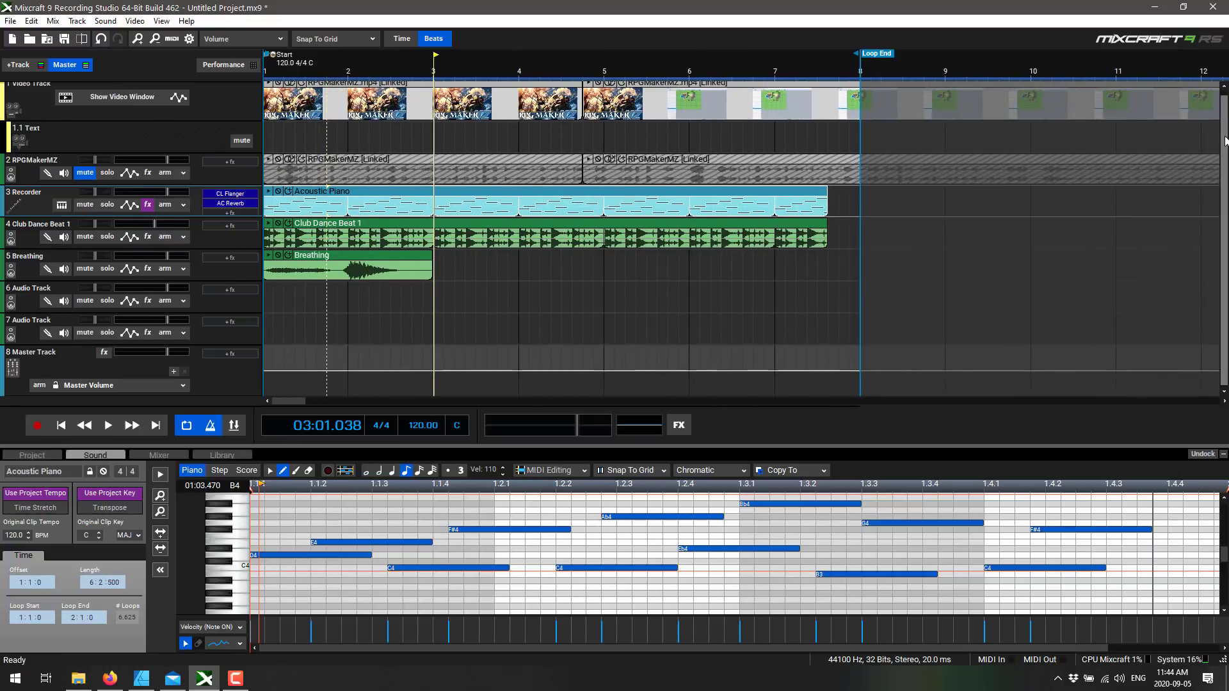
{"action": "scroll", "coordinate": [777, 234], "scroll_direction": "up", "scroll_amount": 1}
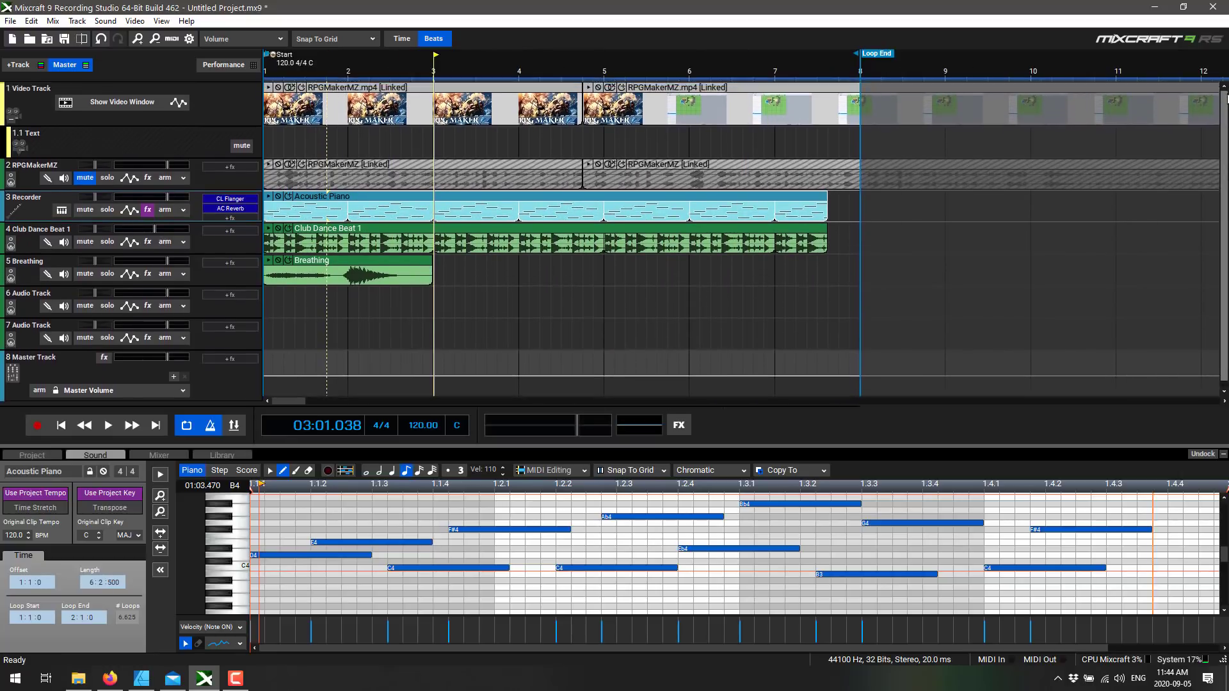
{"action": "right_click", "coordinate": [644, 288]}
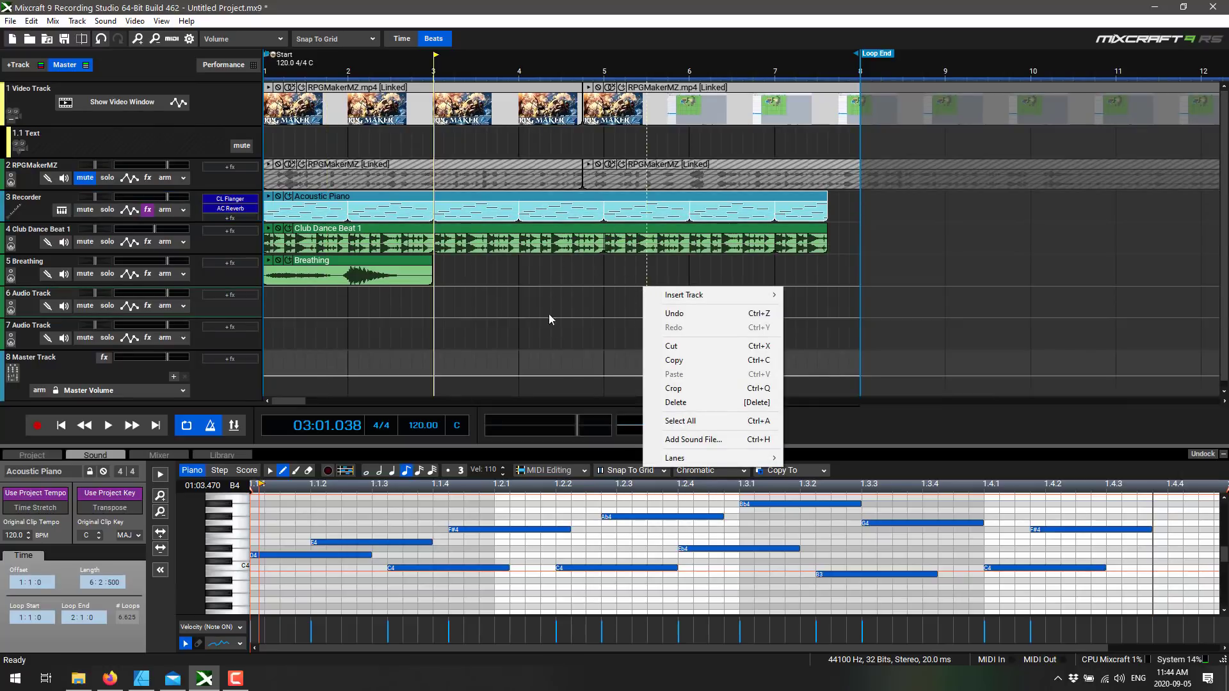
{"action": "key", "text": "Escape"}
{"action": "scroll", "coordinate": [655, 300], "scroll_direction": "down", "scroll_amount": 10}
{"action": "scroll", "coordinate": [654, 293], "scroll_direction": "up", "scroll_amount": 12}
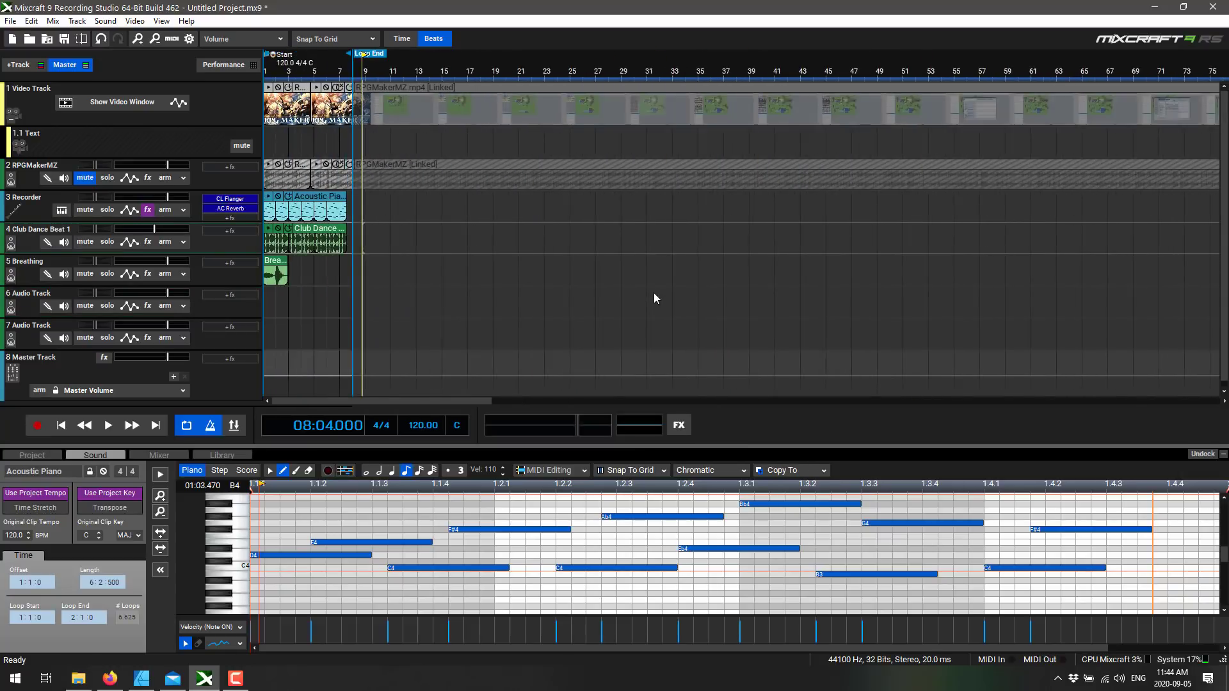
{"action": "scroll", "coordinate": [654, 289], "scroll_direction": "down", "scroll_amount": 2}
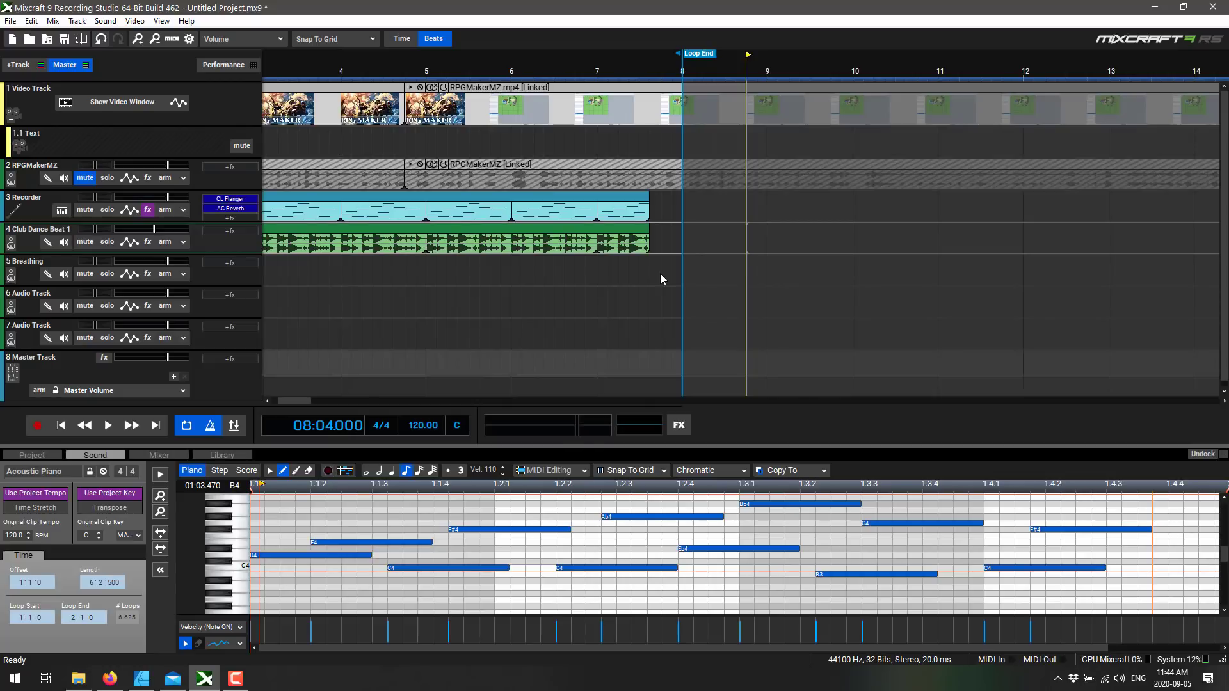
{"action": "key", "text": "alt+Tab"}
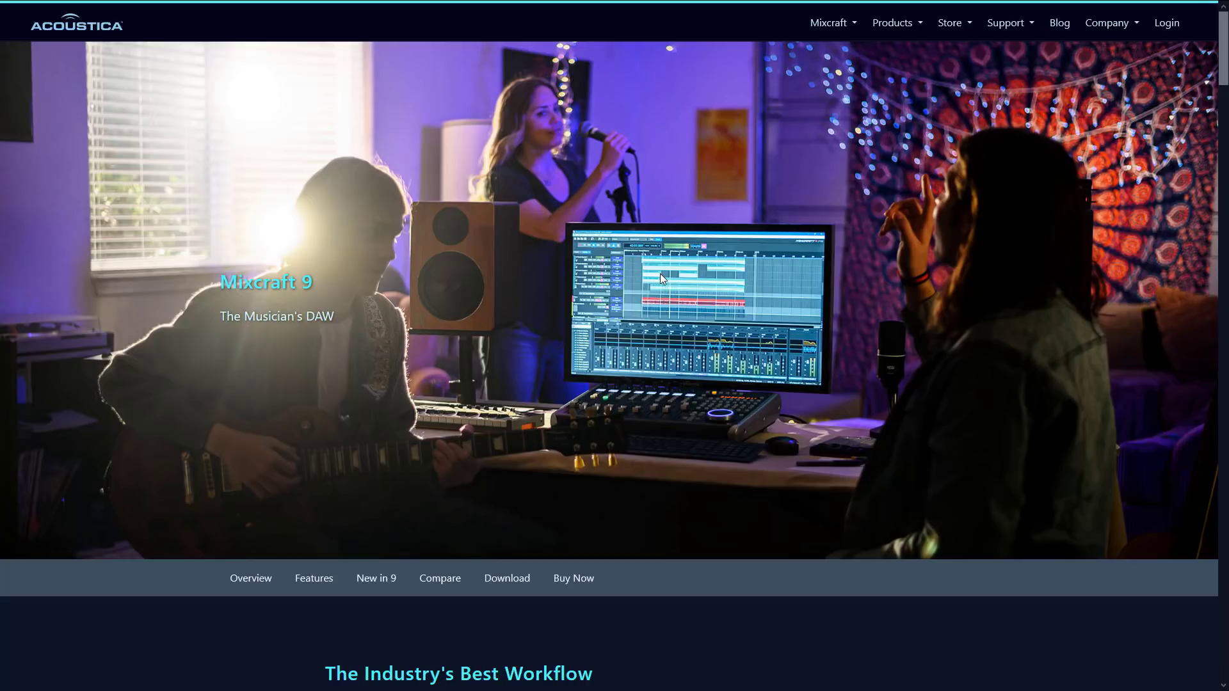
{"action": "key", "text": "ctrl+Tab"}
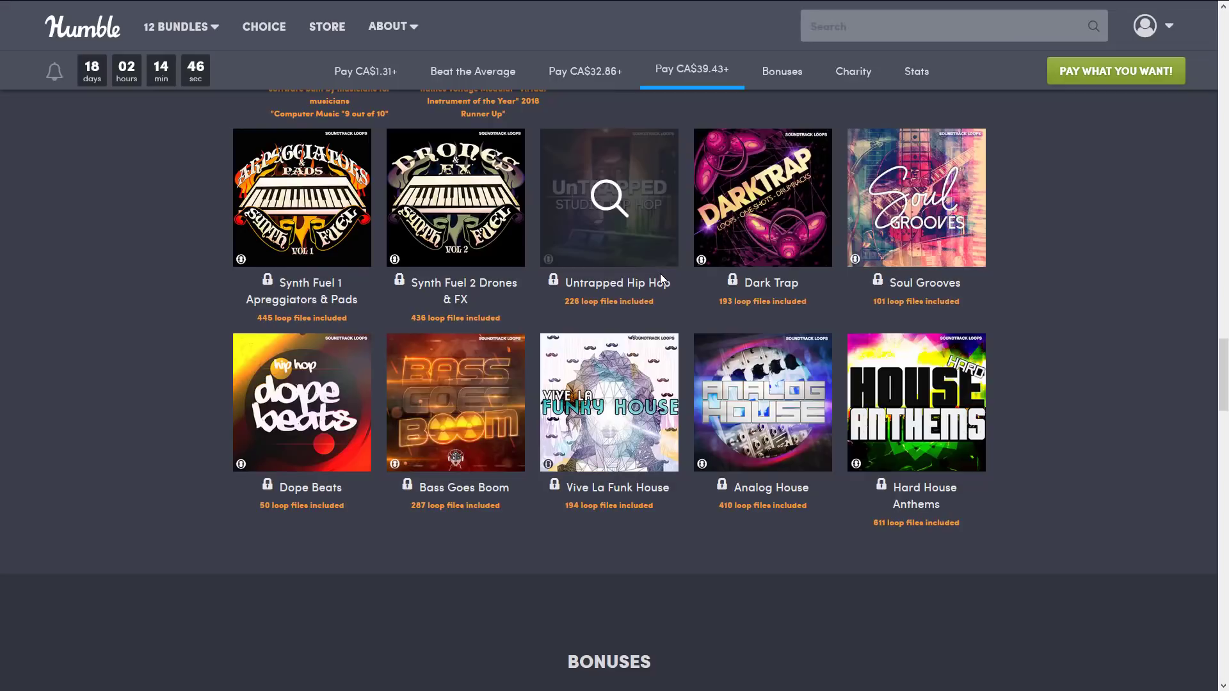
{"action": "scroll", "coordinate": [1065, 388], "scroll_direction": "up", "scroll_amount": 15}
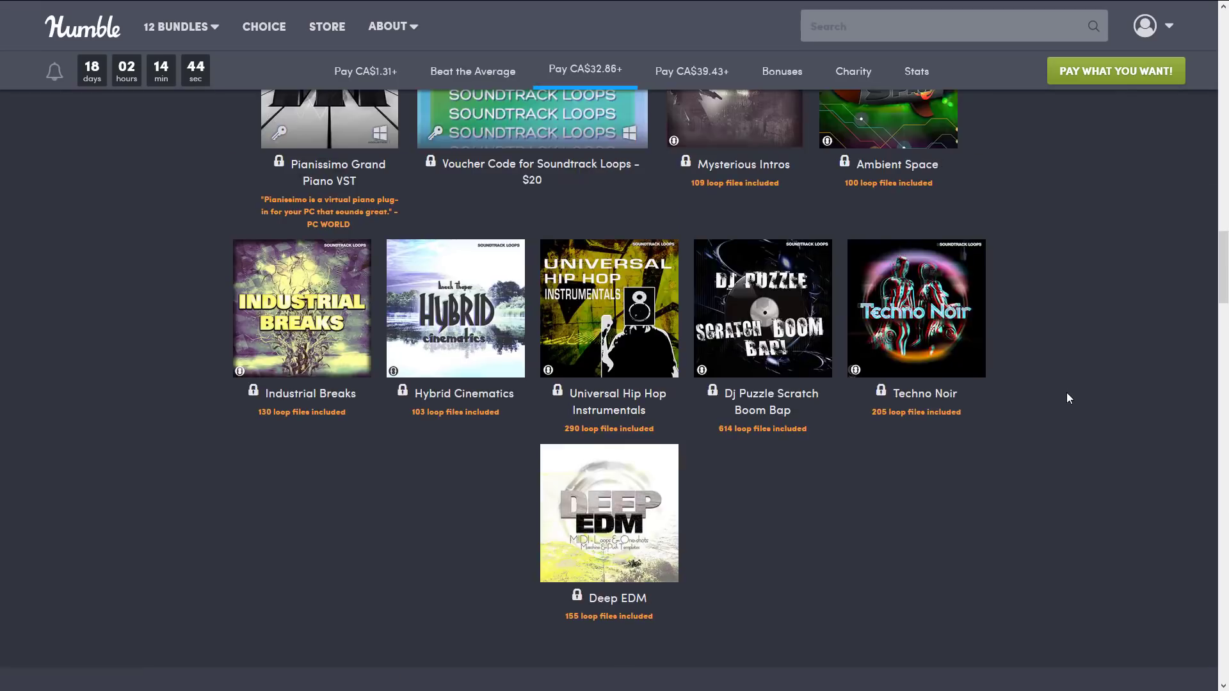
{"action": "scroll", "coordinate": [1067, 393], "scroll_direction": "up", "scroll_amount": 12}
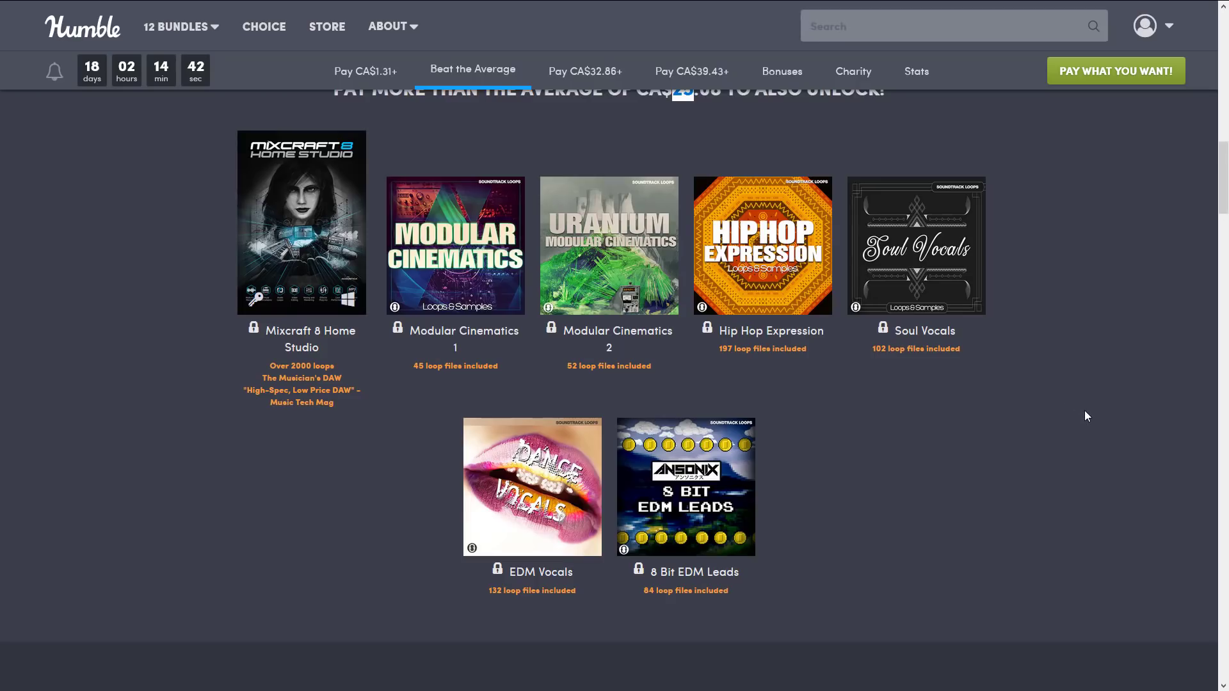
{"action": "scroll", "coordinate": [1089, 420], "scroll_direction": "up", "scroll_amount": 1}
{"action": "scroll", "coordinate": [1092, 427], "scroll_direction": "up", "scroll_amount": 1}
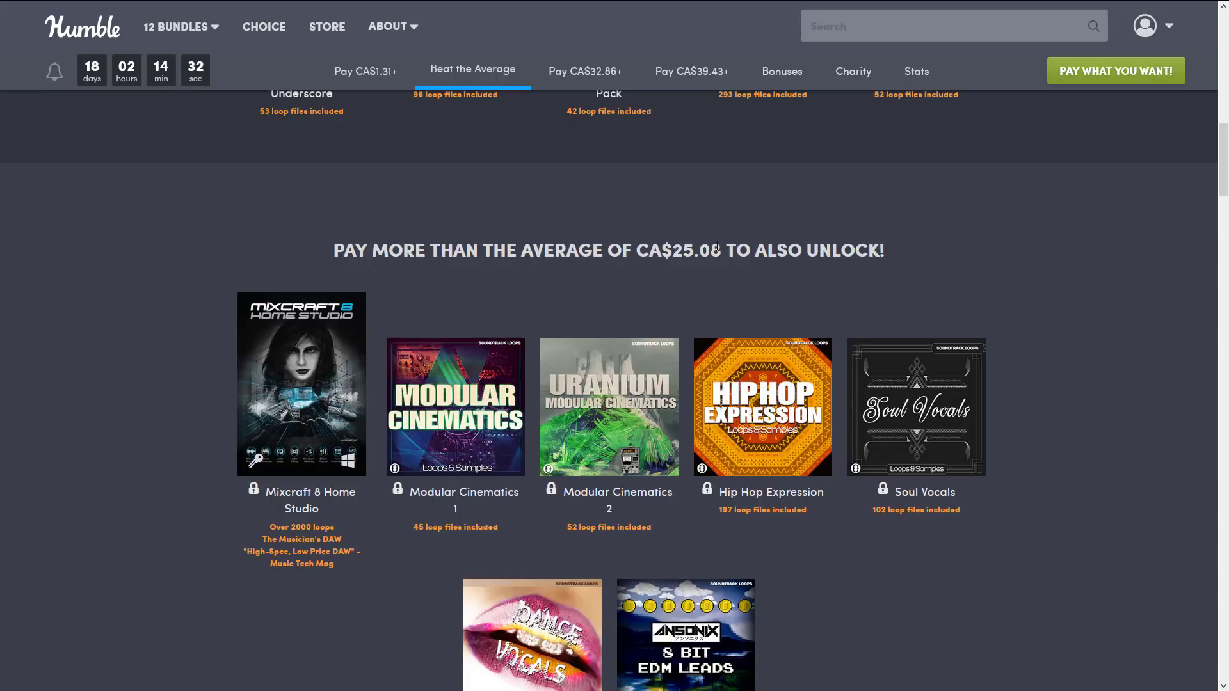
{"action": "scroll", "coordinate": [813, 304], "scroll_direction": "down", "scroll_amount": 6}
{"action": "left_click_drag", "start_coordinate": [497, 405], "coordinate": [516, 408]}
{"action": "scroll", "coordinate": [526, 412], "scroll_direction": "down", "scroll_amount": 2}
{"action": "scroll", "coordinate": [526, 412], "scroll_direction": "down", "scroll_amount": 8}
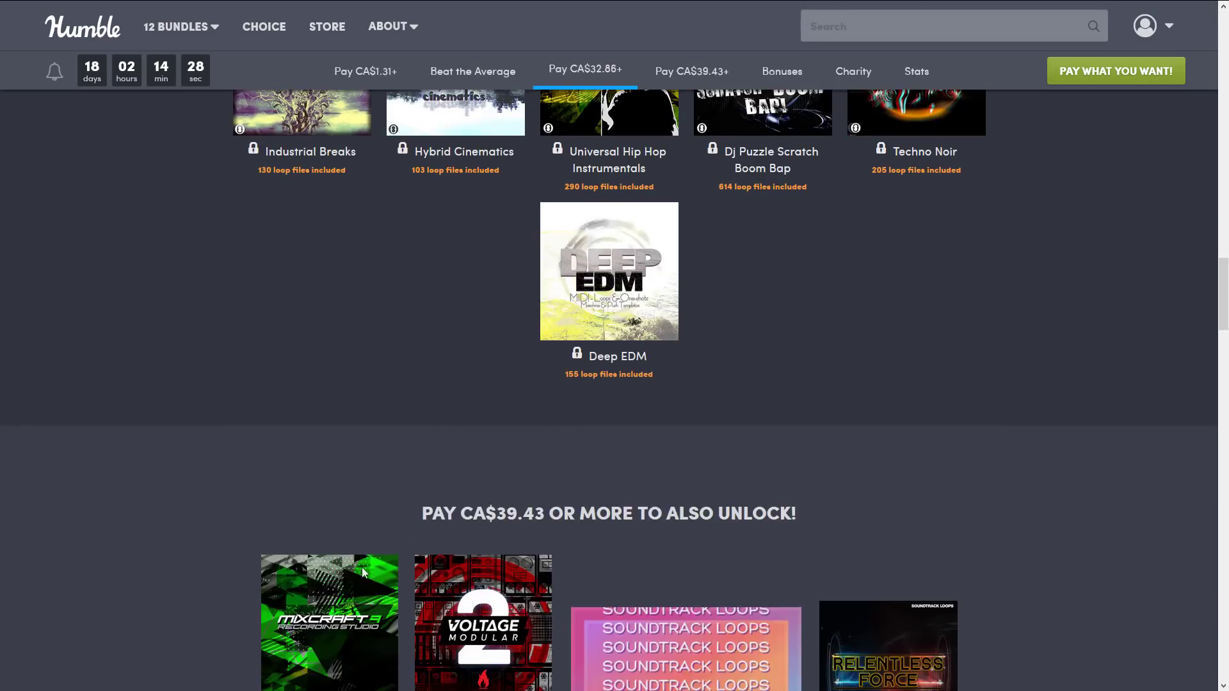
{"action": "key", "text": "ctrl+Tab"}
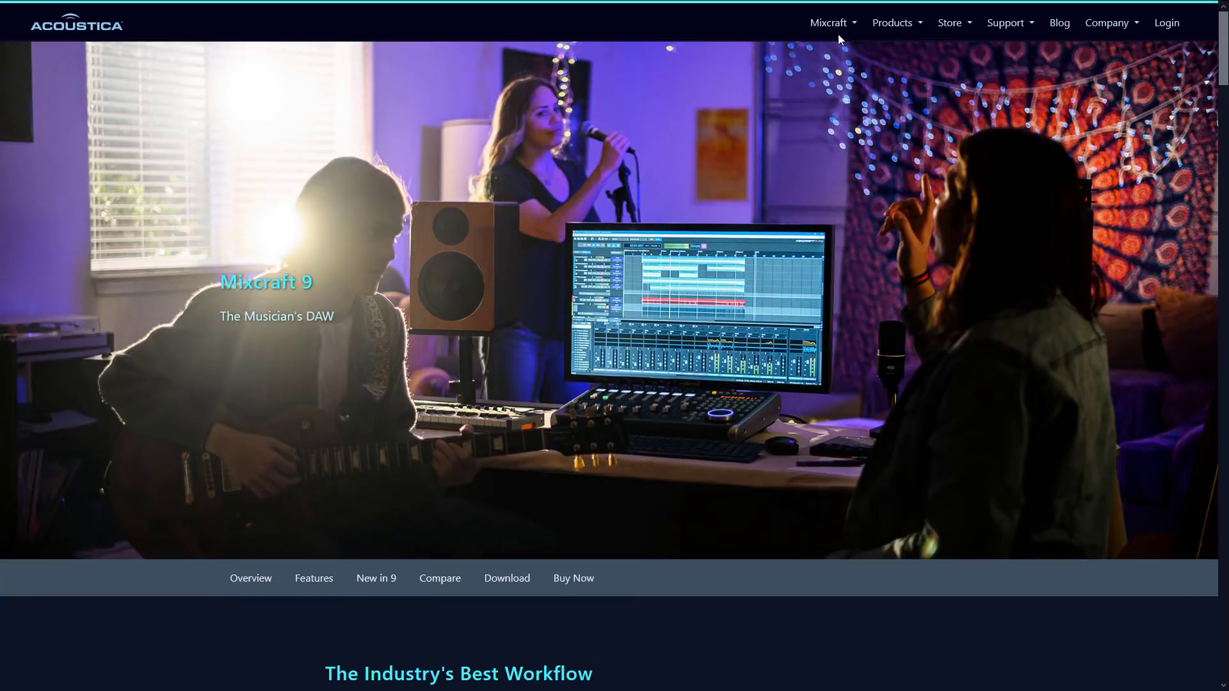
Go to Acoustica's Mixcraft product page and open the Compare Mixcraft Versions tab.
{"action": "left_click", "coordinate": [840, 31]}
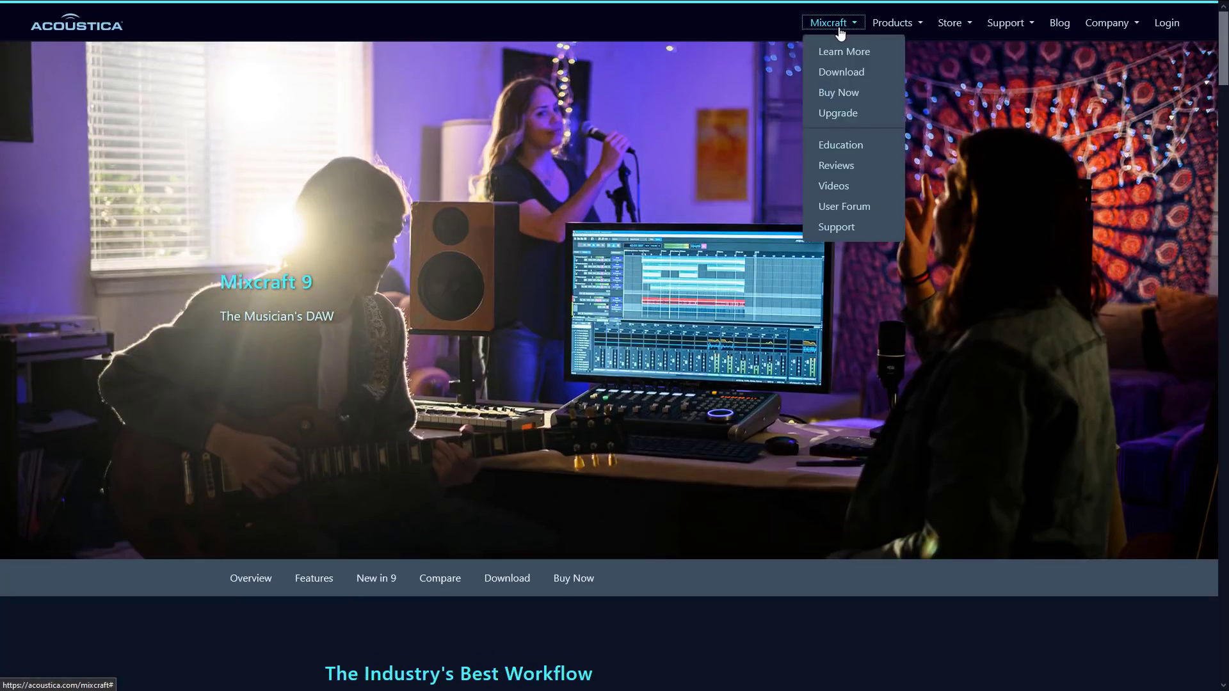
{"action": "left_click", "coordinate": [895, 26]}
{"action": "left_click", "coordinate": [912, 56]}
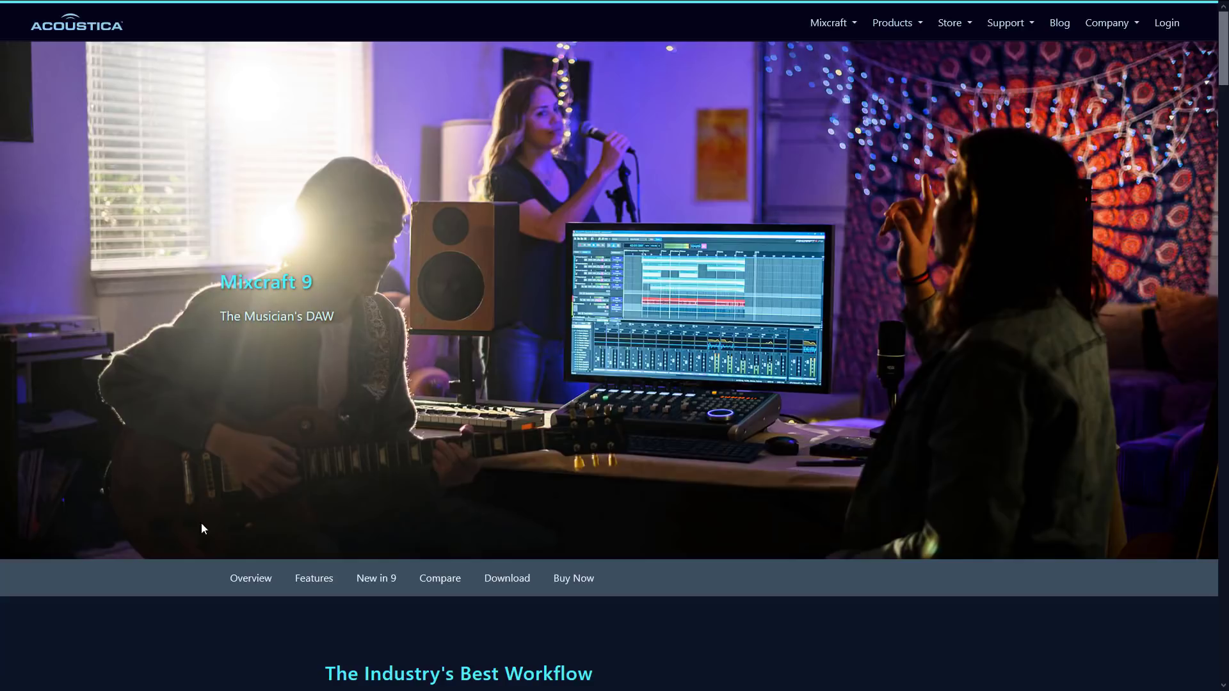
{"action": "left_click", "coordinate": [432, 580]}
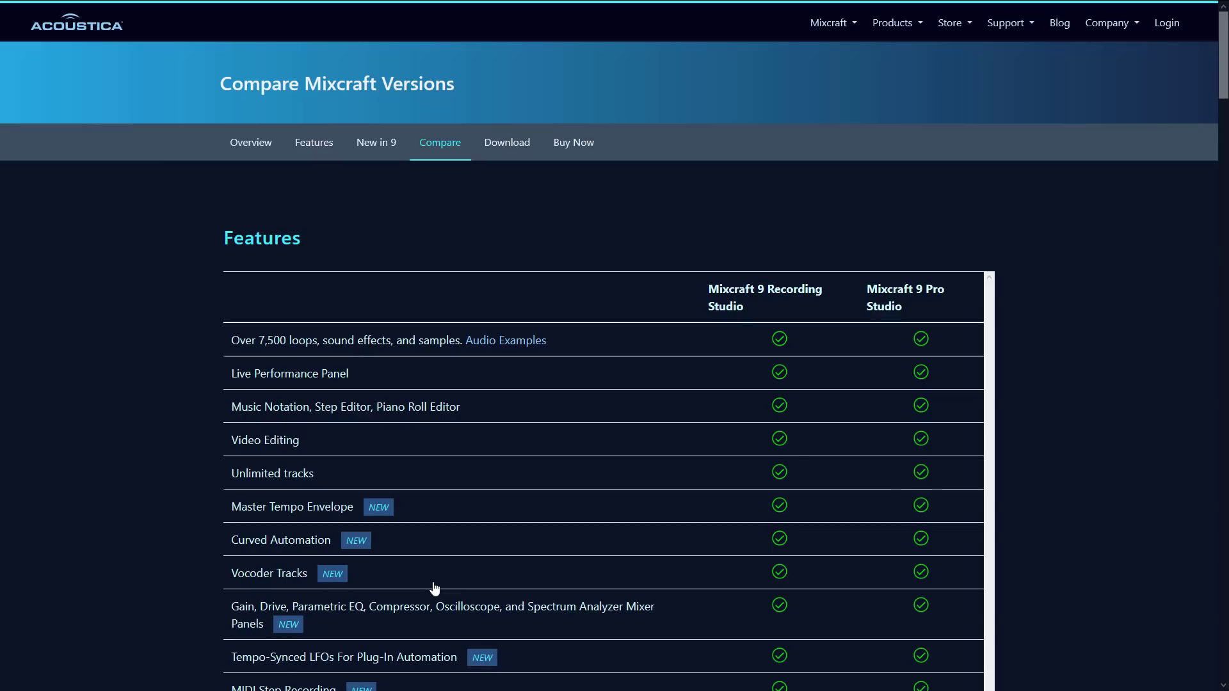
Scroll the version comparison tables, highlight the Pianissimo Virtual Grand Piano row, then return to Humble Bundle.
{"action": "scroll", "coordinate": [935, 471], "scroll_direction": "down", "scroll_amount": 14}
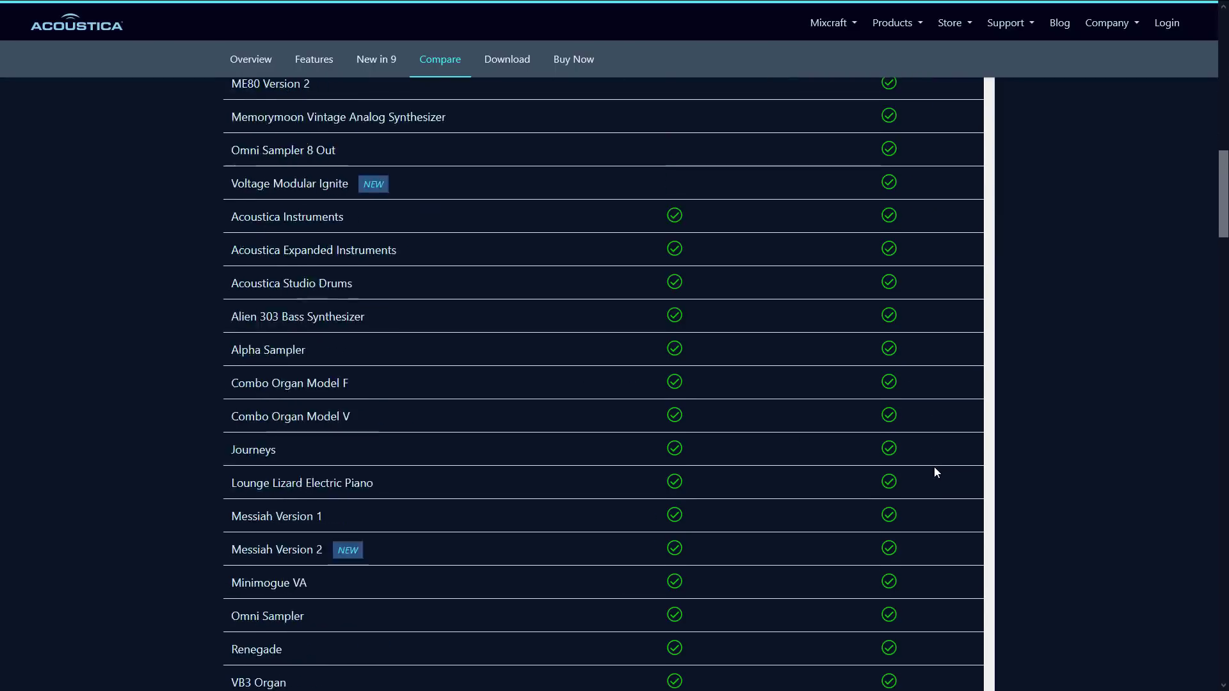
{"action": "scroll", "coordinate": [934, 472], "scroll_direction": "up", "scroll_amount": 3}
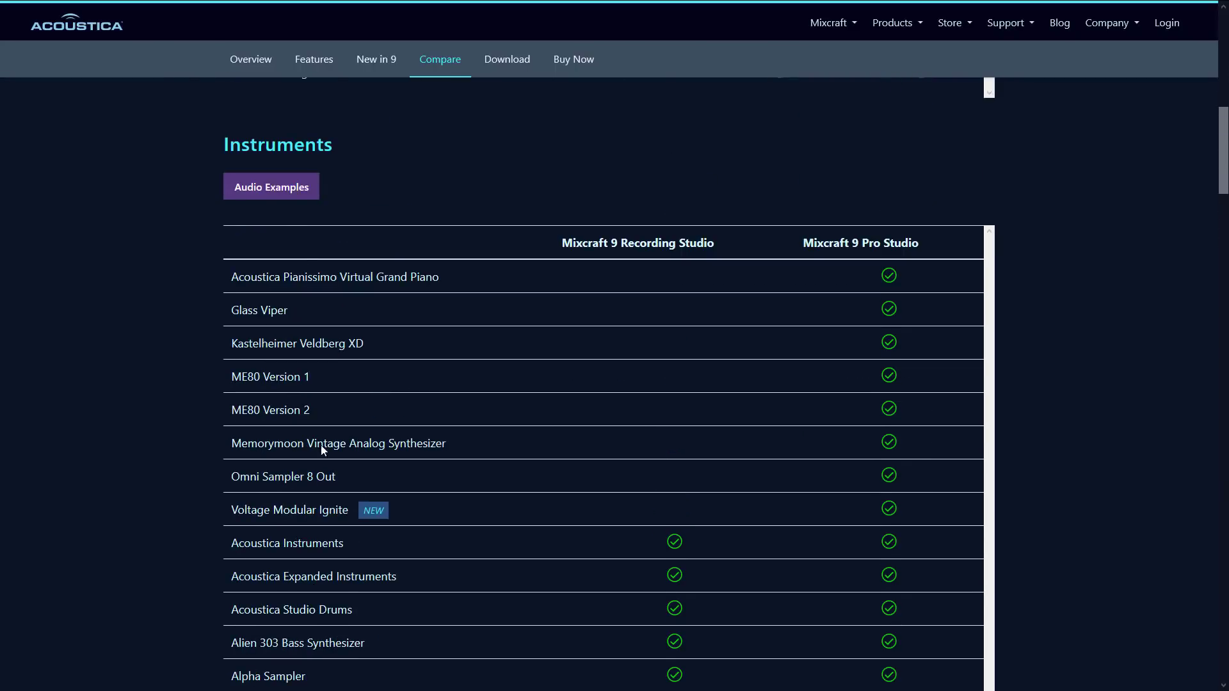
{"action": "scroll", "coordinate": [596, 346], "scroll_direction": "down", "scroll_amount": 15}
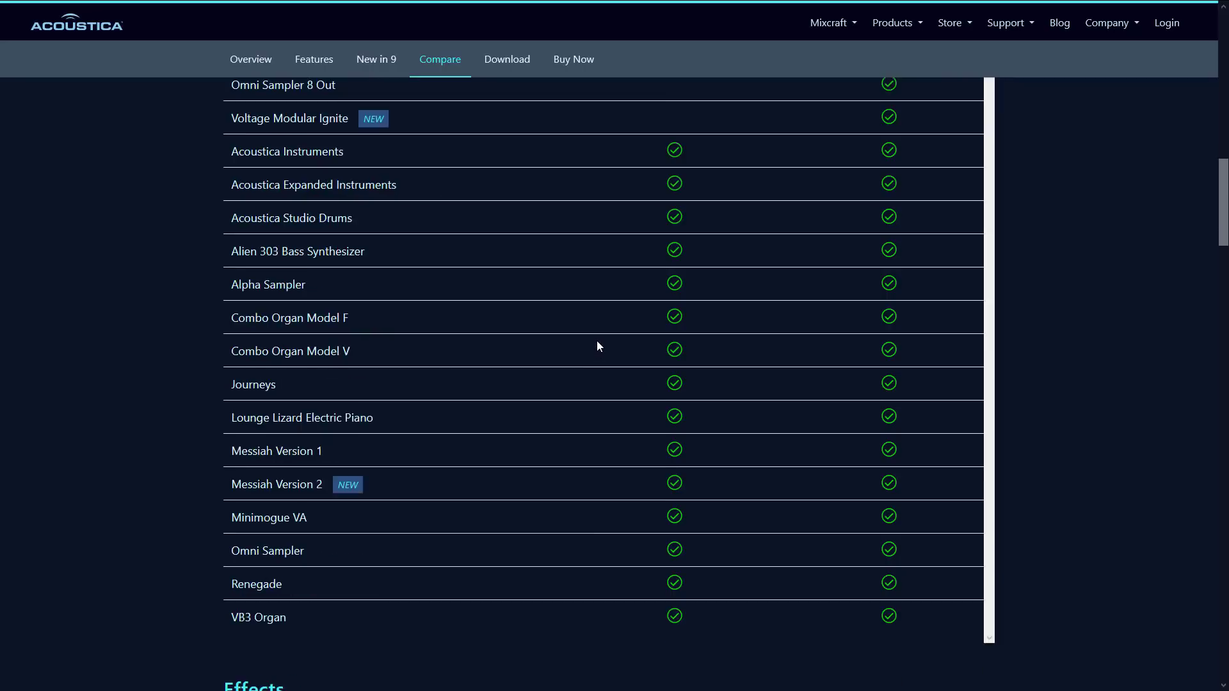
{"action": "scroll", "coordinate": [500, 273], "scroll_direction": "down", "scroll_amount": 14}
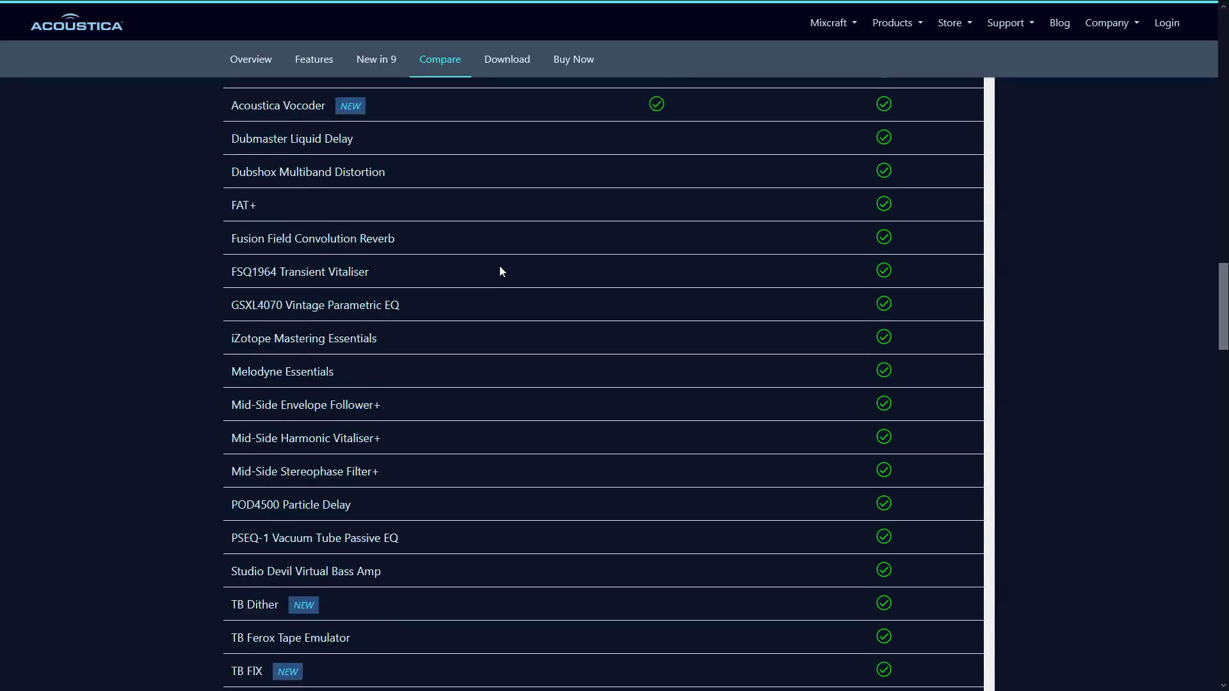
{"action": "scroll", "coordinate": [501, 273], "scroll_direction": "down", "scroll_amount": 10}
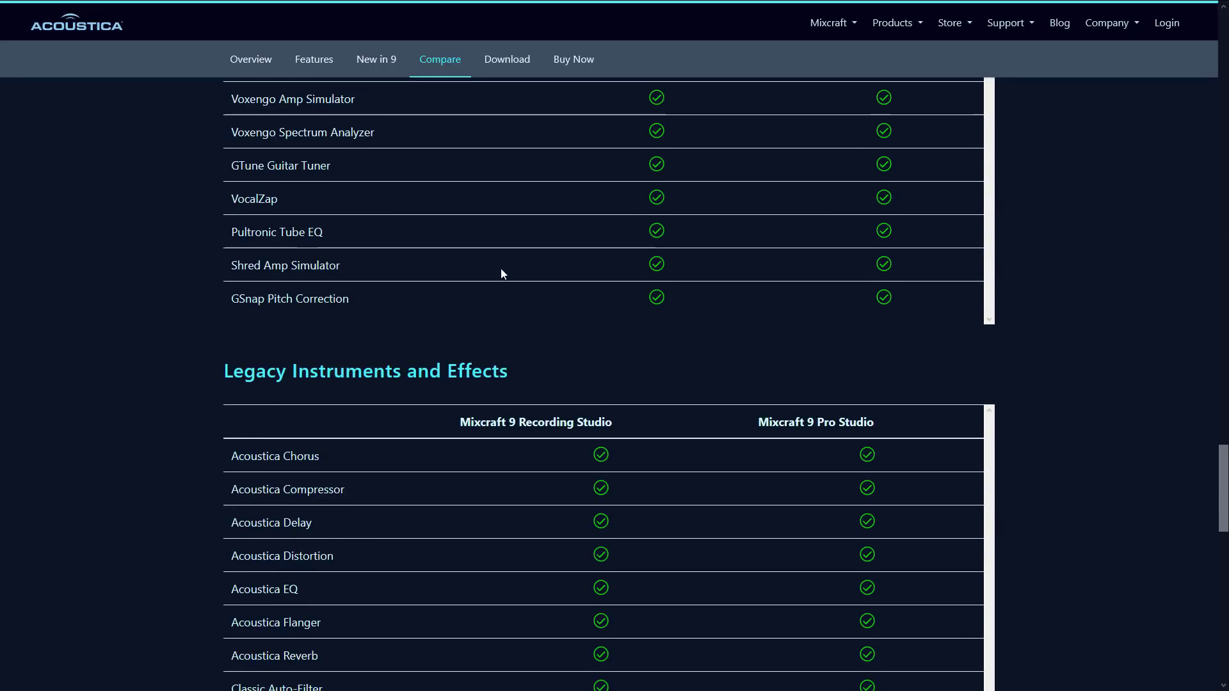
{"action": "scroll", "coordinate": [502, 271], "scroll_direction": "up", "scroll_amount": 20}
{"action": "scroll", "coordinate": [501, 274], "scroll_direction": "up", "scroll_amount": 13}
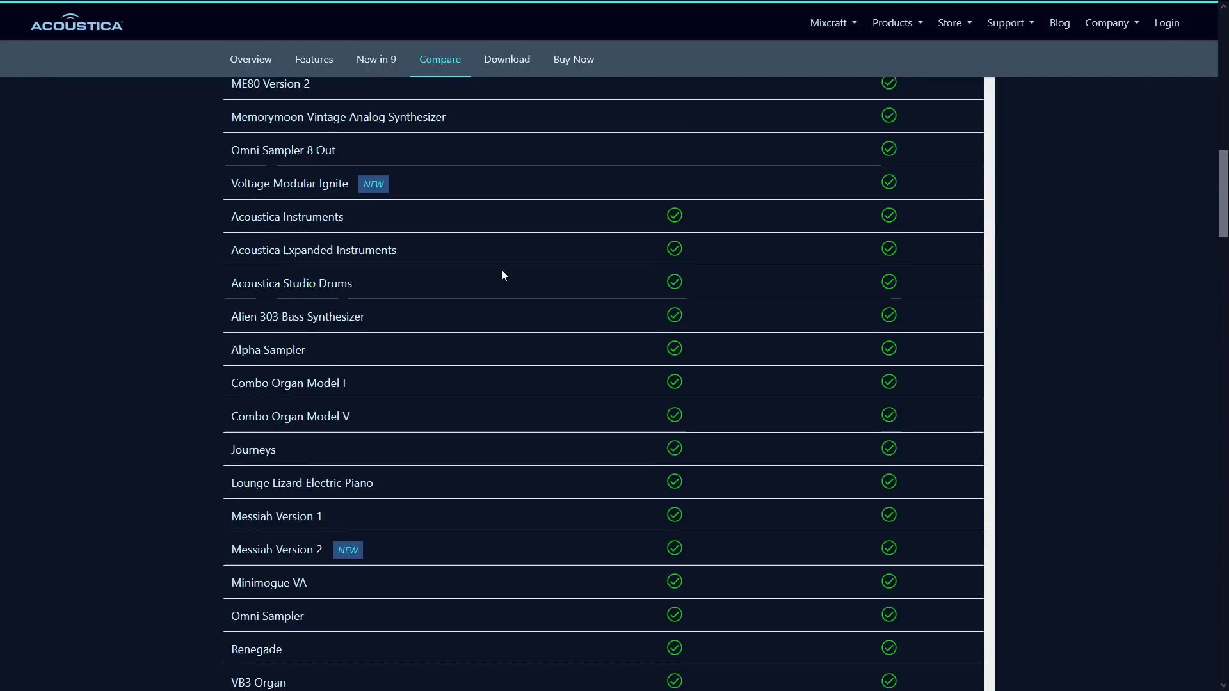
{"action": "left_click_drag", "start_coordinate": [473, 212], "coordinate": [225, 230]}
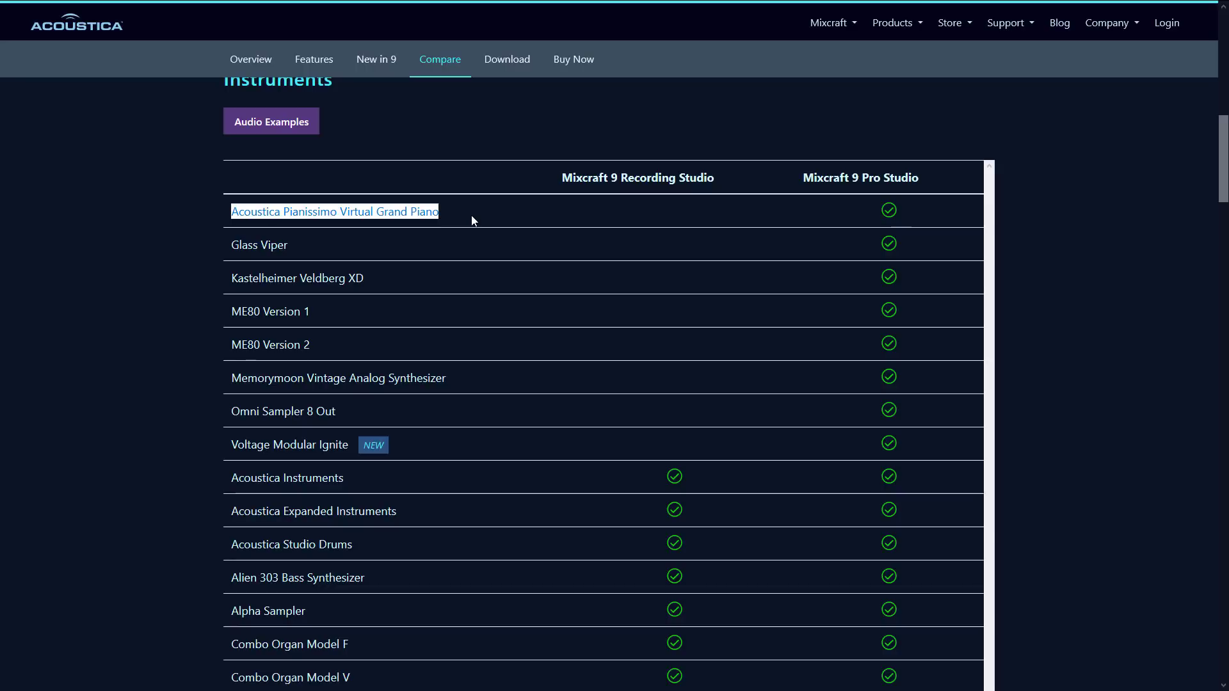
{"action": "key", "text": "ctrl+Tab"}
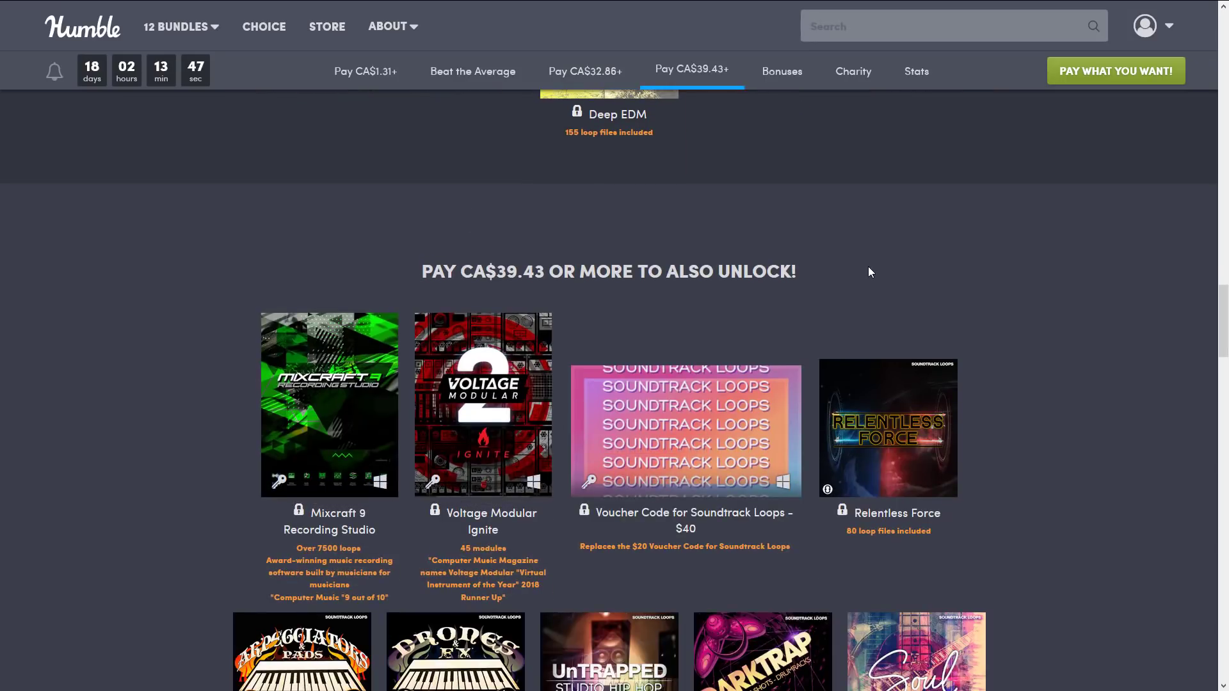
Scroll up to the CA$32.86 tier, revisit the top of Acoustica's comparison page, and return to Mixcraft.
{"action": "scroll", "coordinate": [868, 266], "scroll_direction": "up", "scroll_amount": 12}
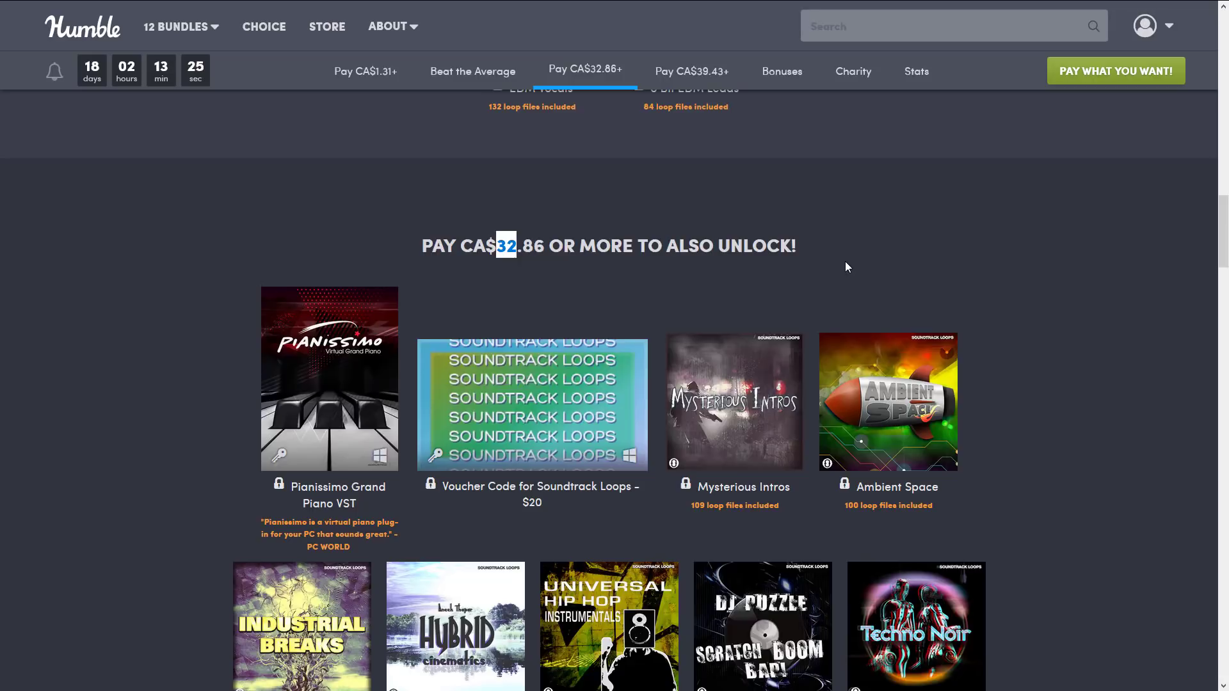
{"action": "key", "text": "ctrl+Tab"}
{"action": "key", "text": "Home"}
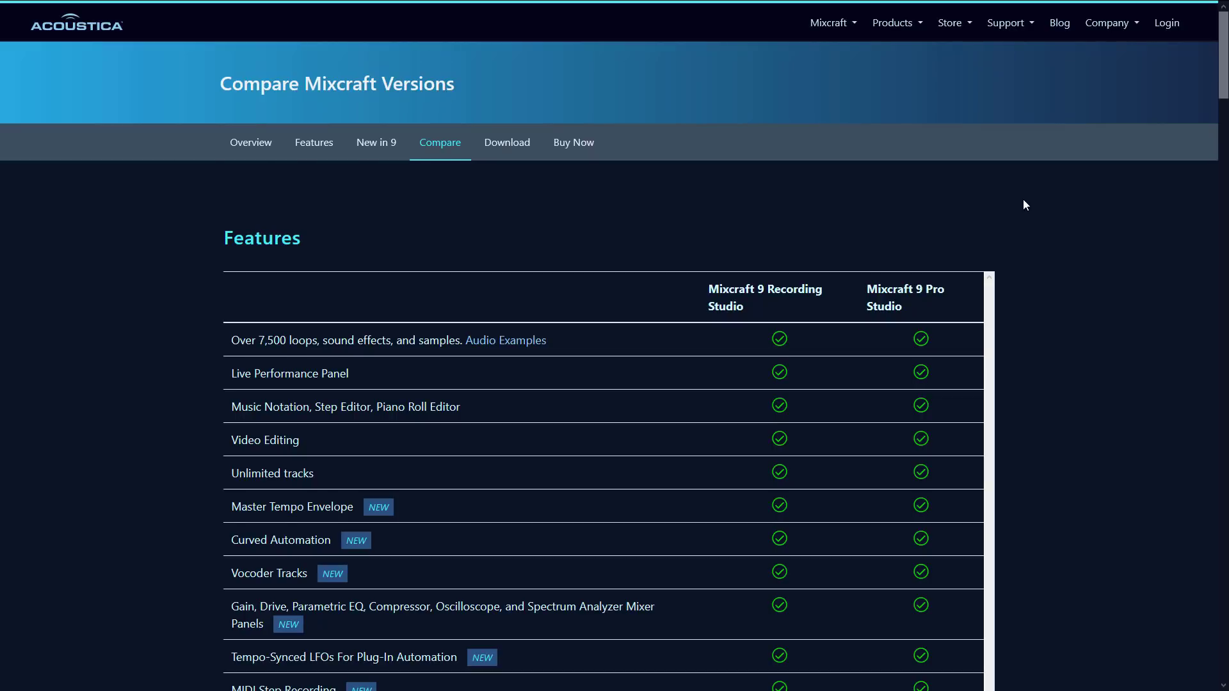
{"action": "key", "text": "alt+Tab"}
{"action": "key", "text": "alt+Tab"}
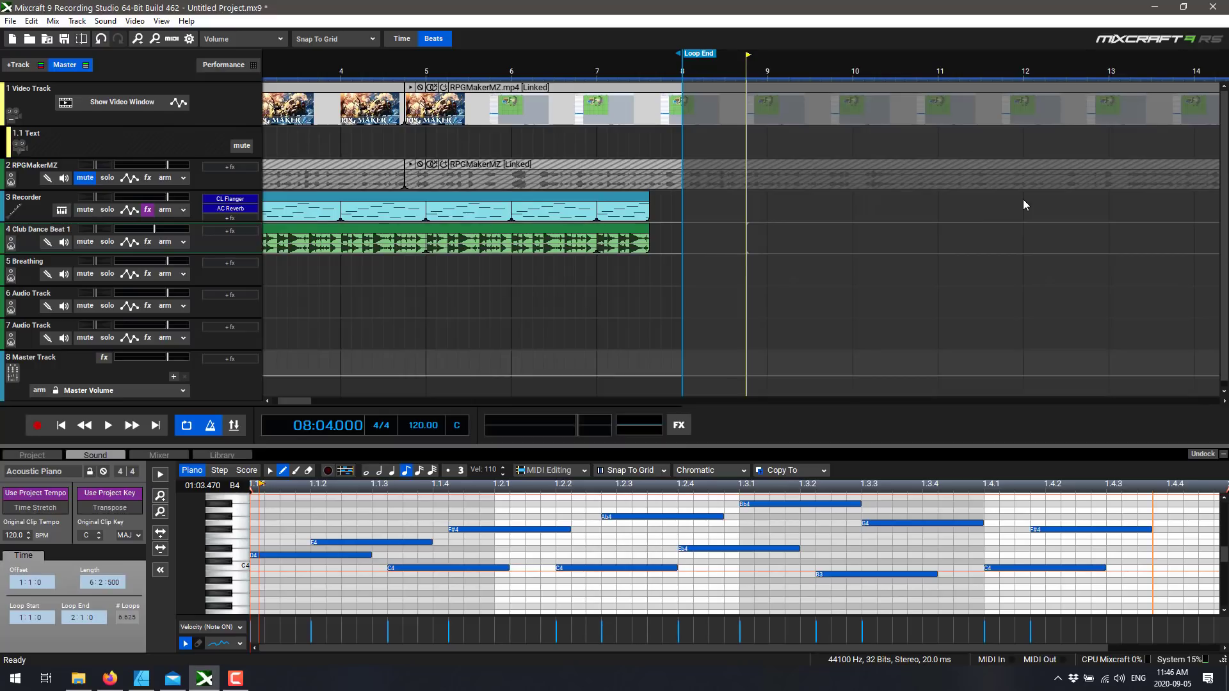